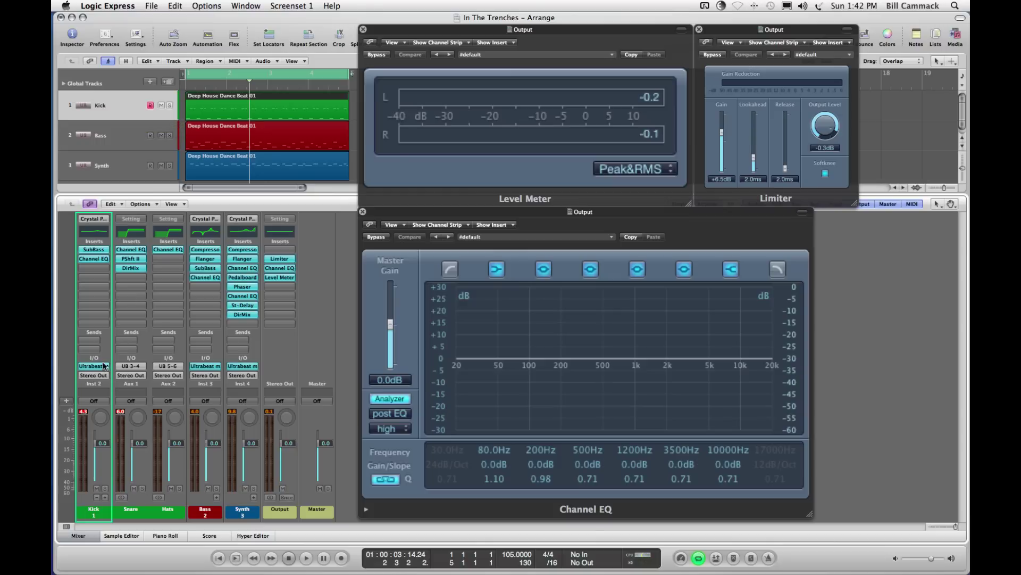
# Step: Select the mixer channel strips one after another, going through Snare, Hats, Kick and Bass and finishing on Synth
pyautogui.click(138, 387)
pyautogui.click(166, 386)
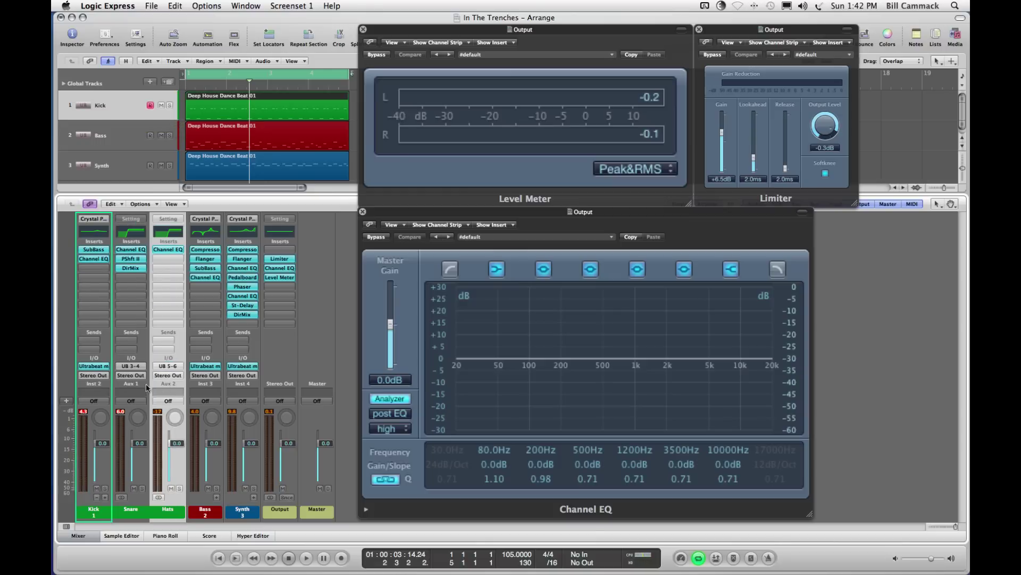
pyautogui.click(91, 385)
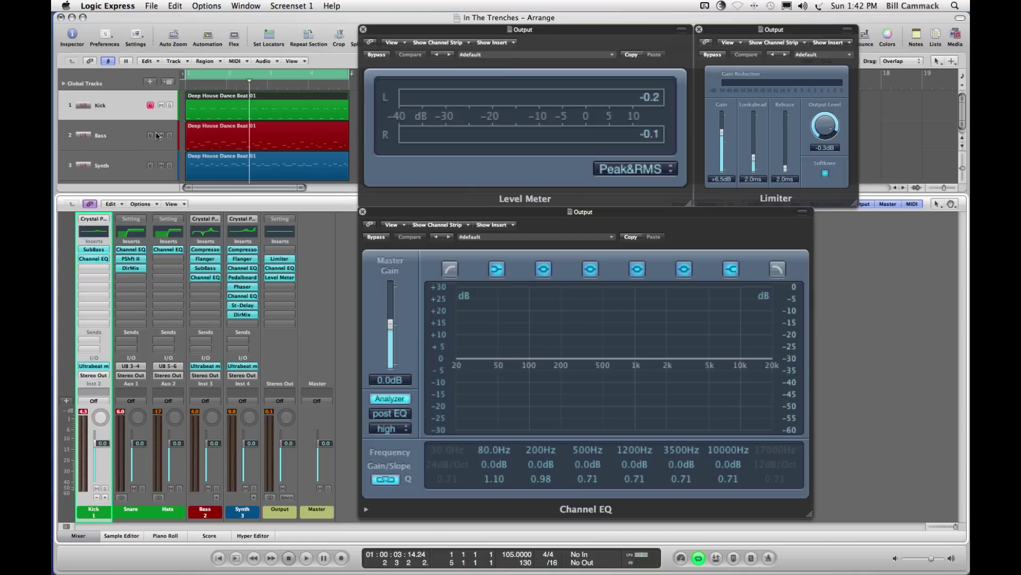
pyautogui.click(208, 386)
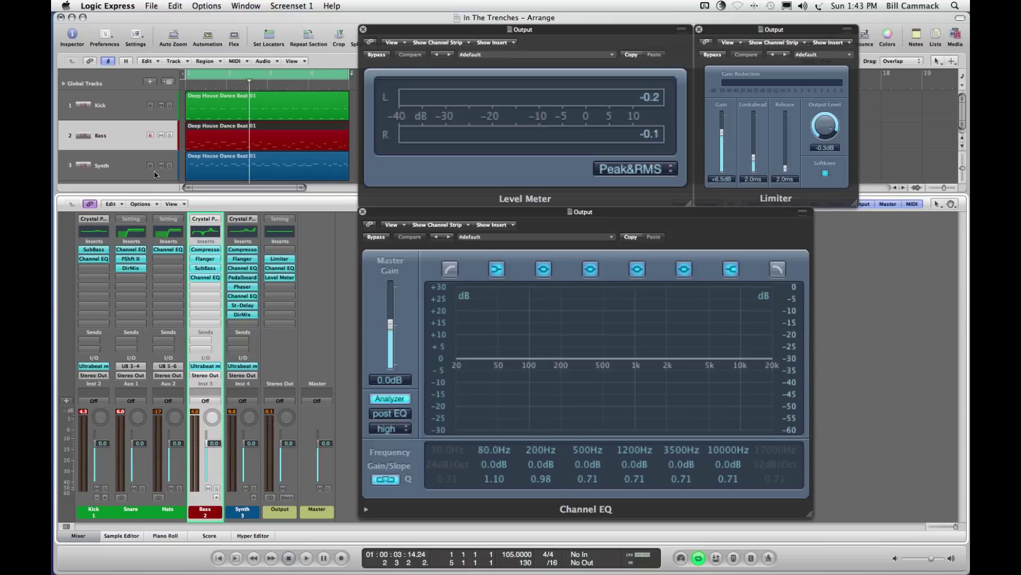
pyautogui.click(246, 386)
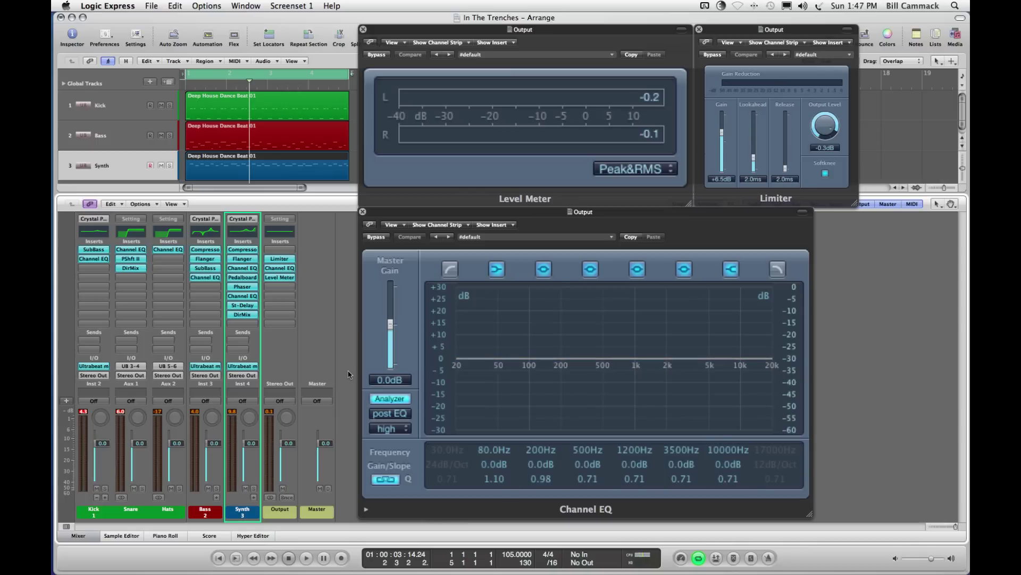
# Step: Play the full mix briefly from the beginning, stop it and return the playhead to the start
pyautogui.press('Return')
pyautogui.press('space')
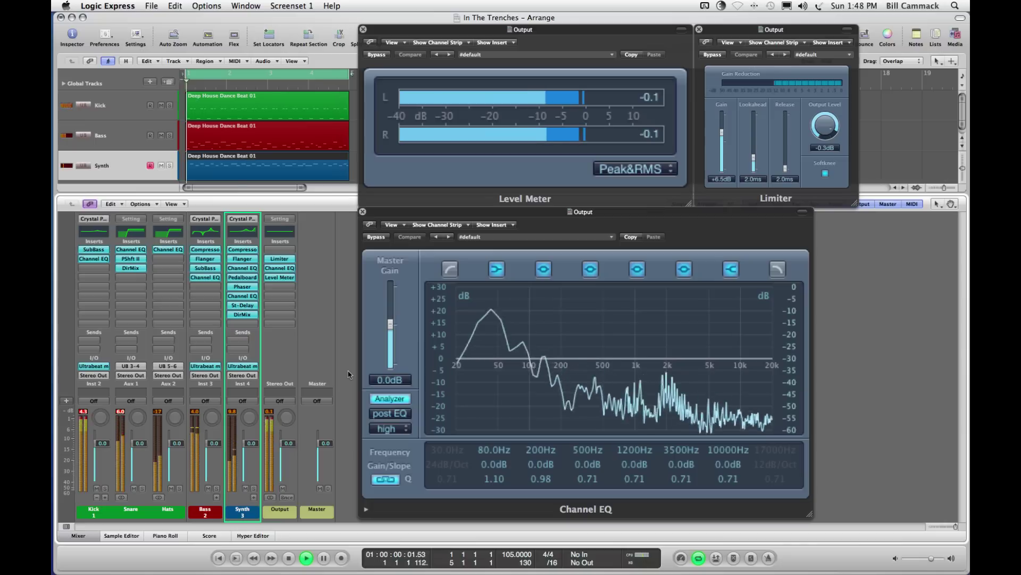
pyautogui.press('space')
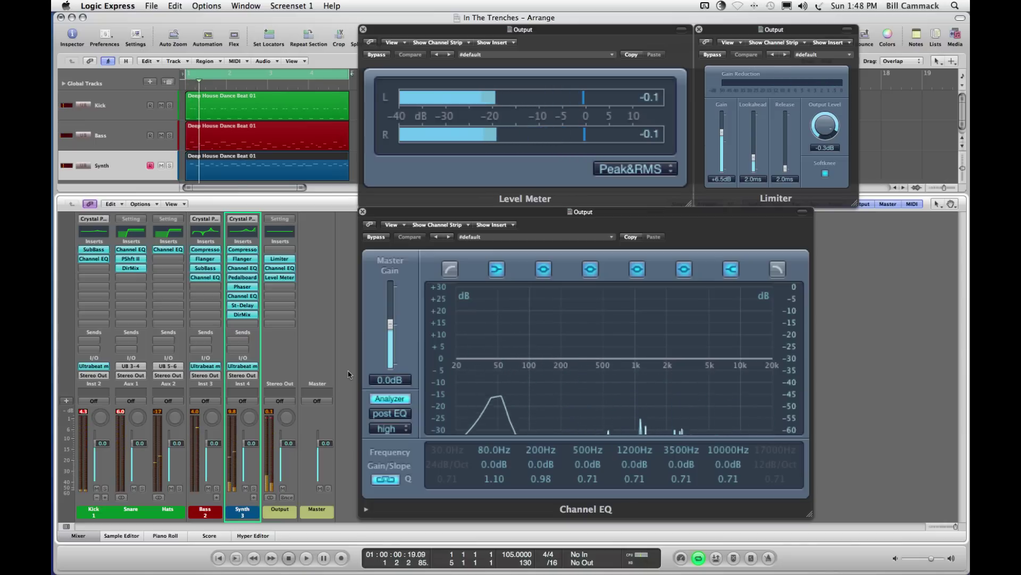
pyautogui.press('Return')
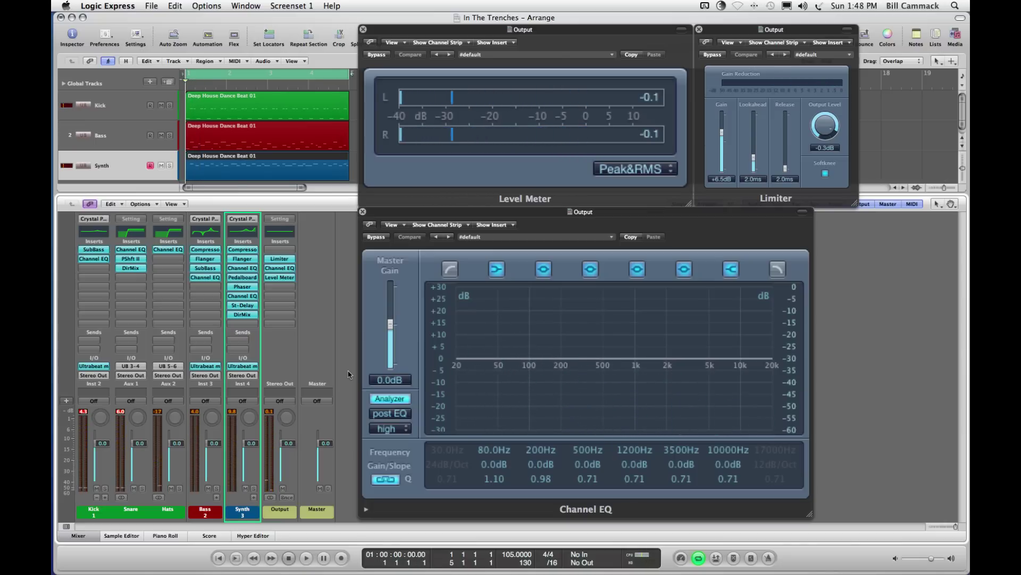
# Step: Play the loop with Kick, Snare and Hats soloed, and remove Hats and Snare from the solo to hear the Kick alone
pyautogui.click(105, 487)
pyautogui.press('space')
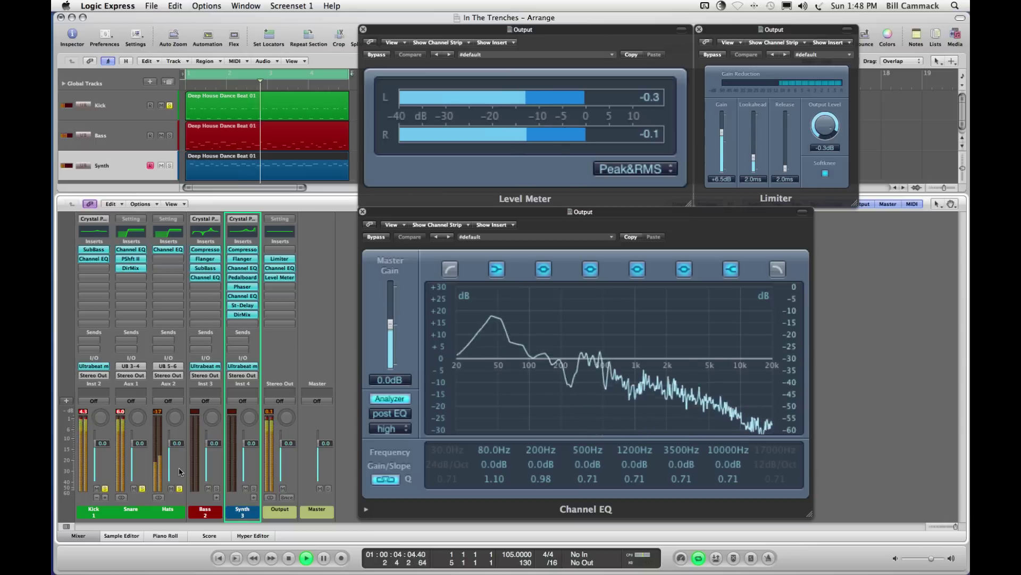
pyautogui.click(180, 488)
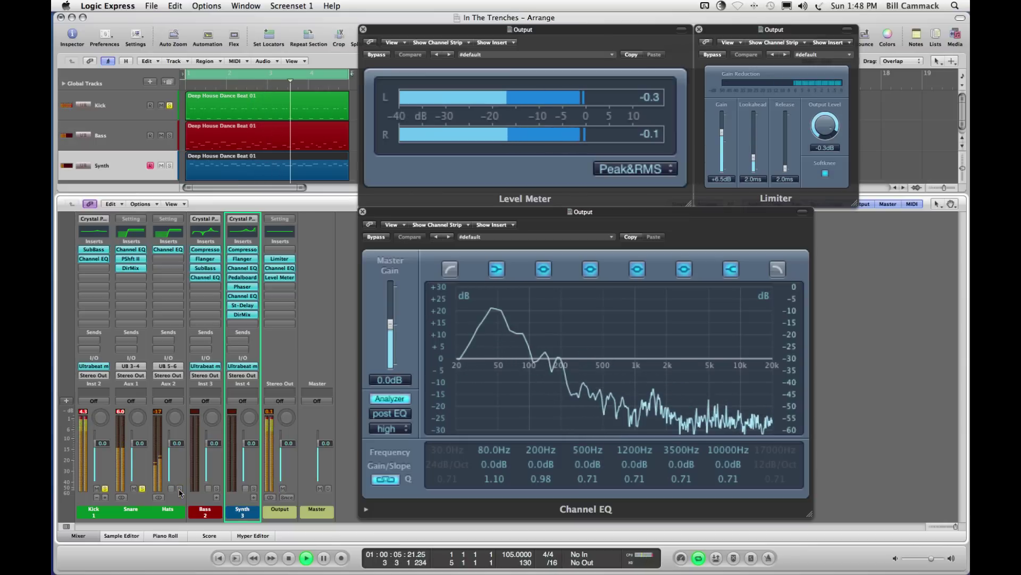
pyautogui.click(143, 489)
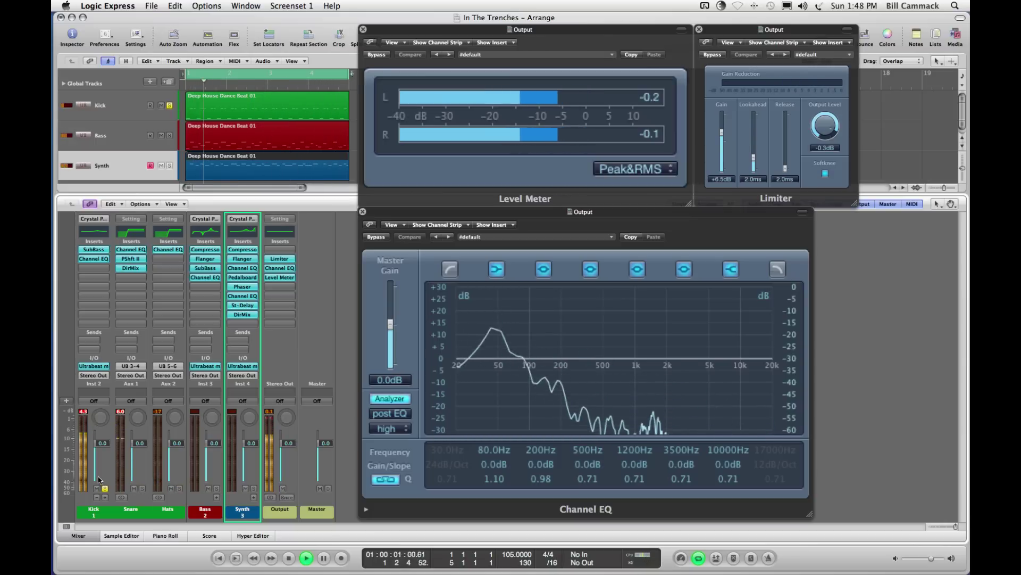
# Step: Move the solo from the Kick to the Snare and on to the Hats to audition each drum channel by itself
pyautogui.click(143, 488)
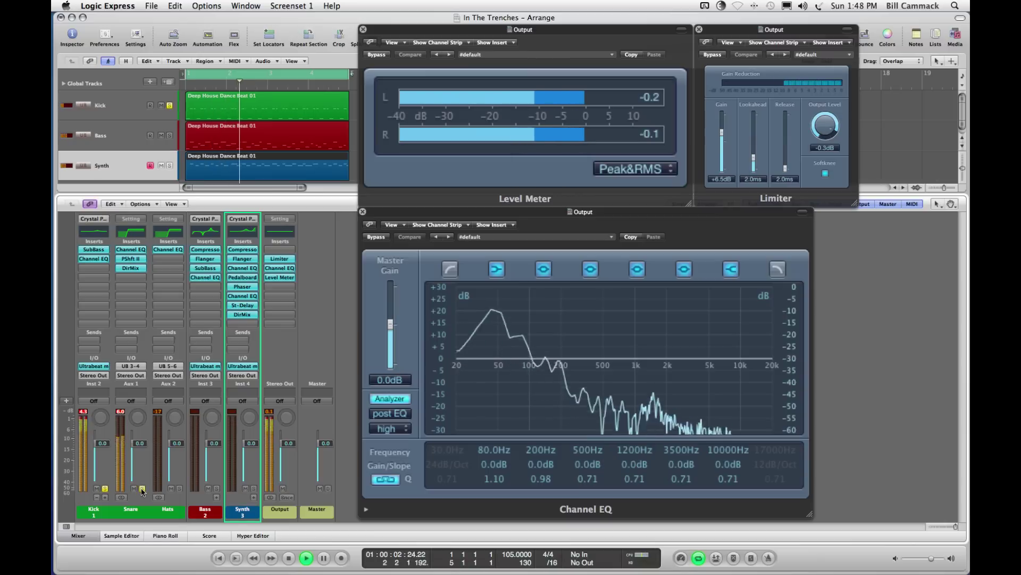
pyautogui.click(105, 489)
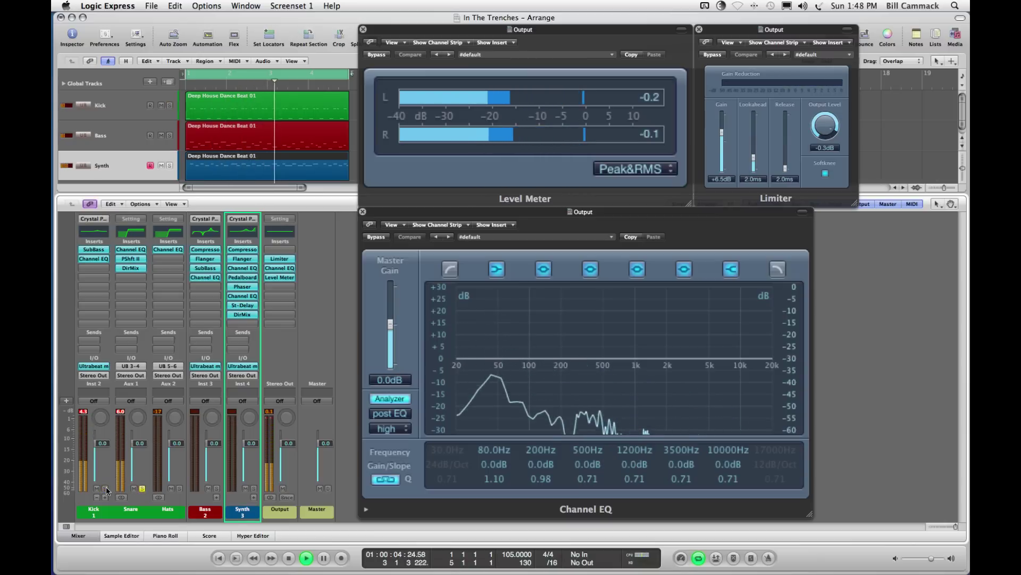
pyautogui.click(180, 489)
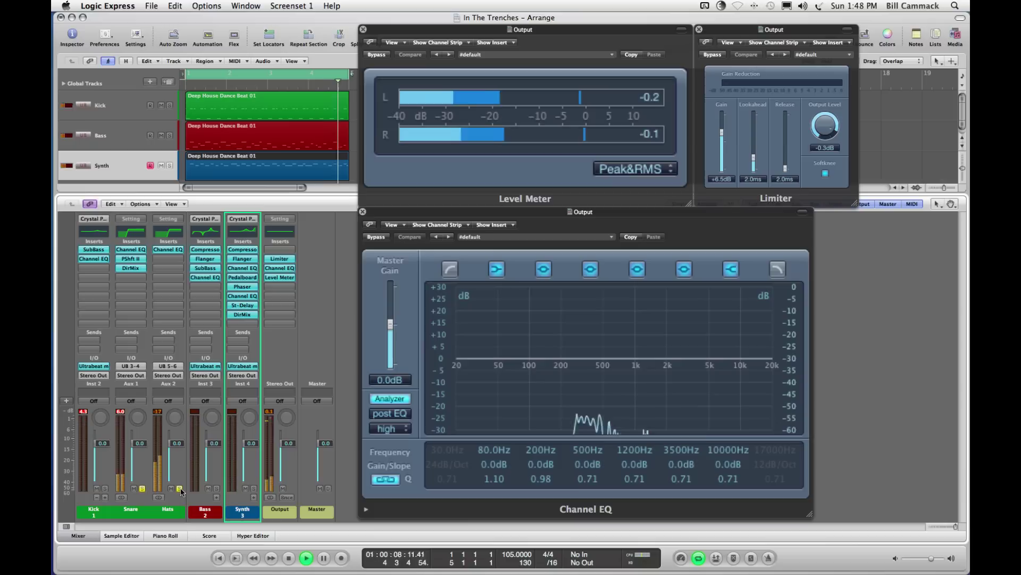
pyautogui.click(142, 489)
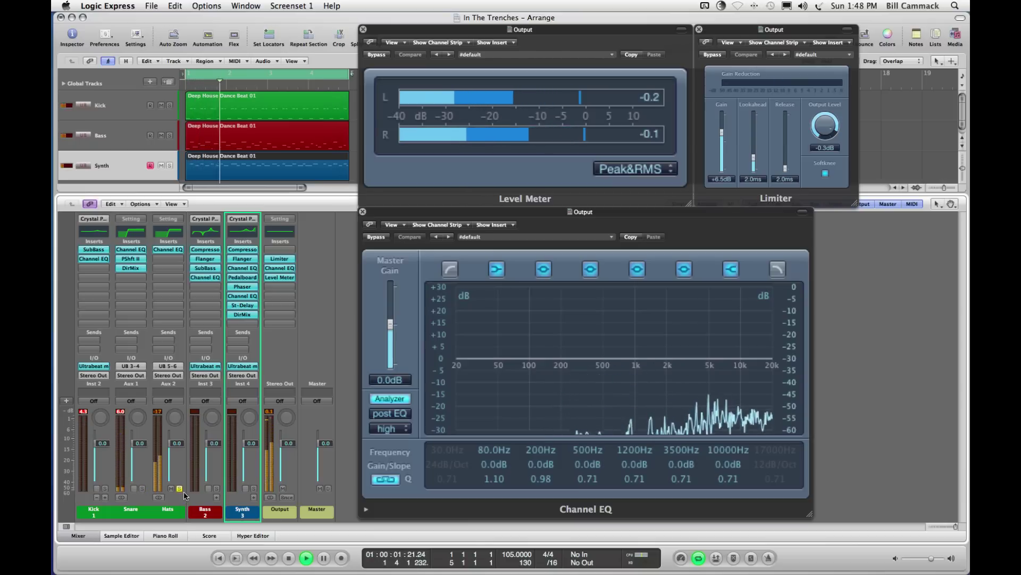
# Step: Move the solo from the Hats to the Bass and on to the Synth to audition each channel by itself
pyautogui.click(217, 489)
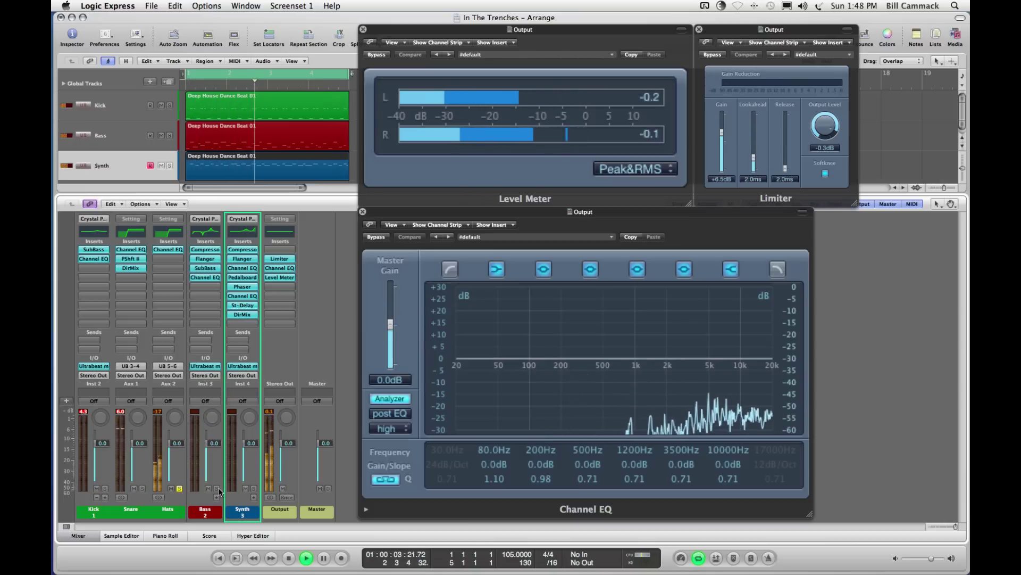
pyautogui.click(180, 488)
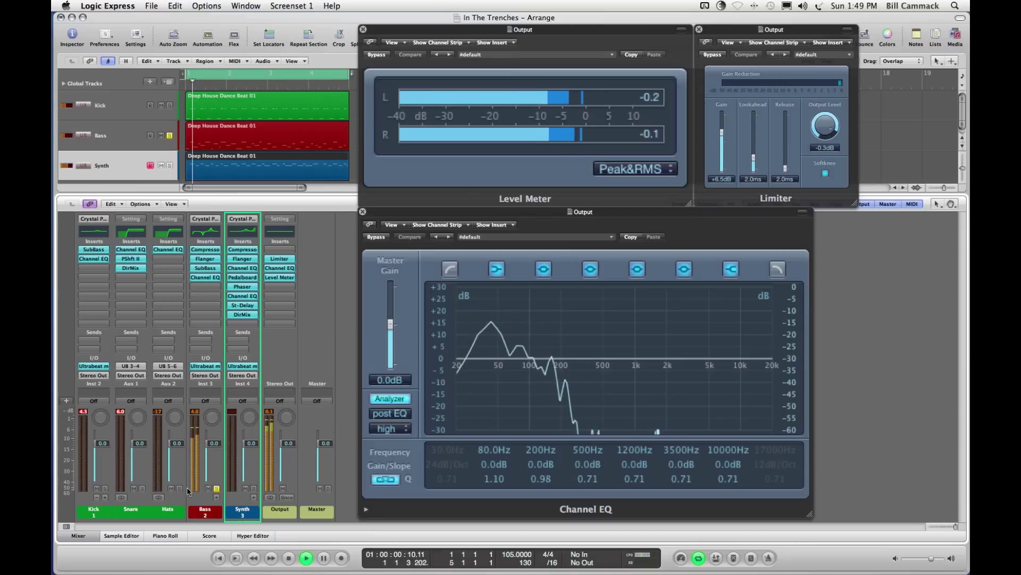
pyautogui.press('s')
pyautogui.click(217, 488)
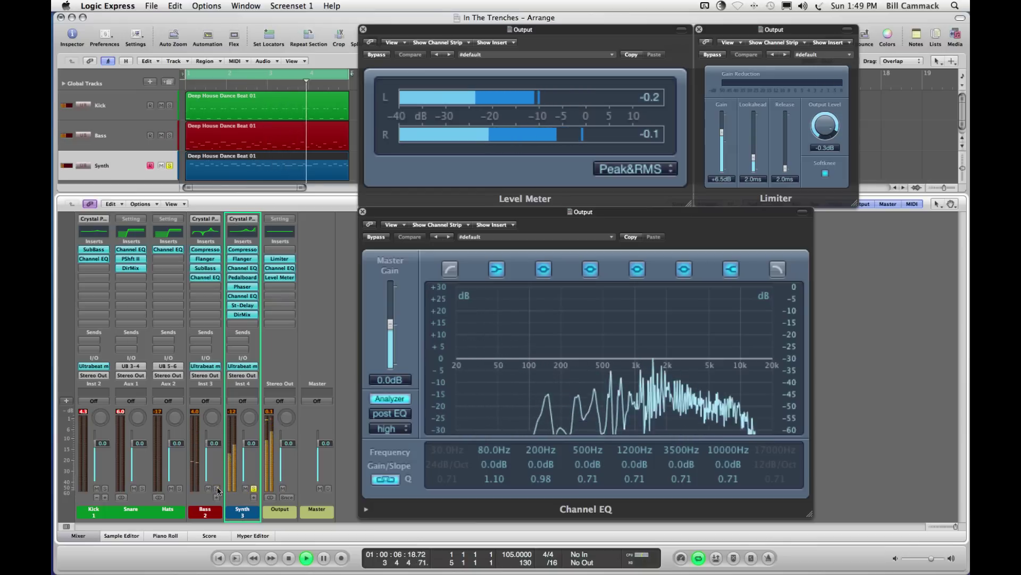
# Step: Build the soloed mix up from Synth with Kick, Snare, Hats and Bass, reduce the solo to Kick only and stop playback
pyautogui.click(105, 488)
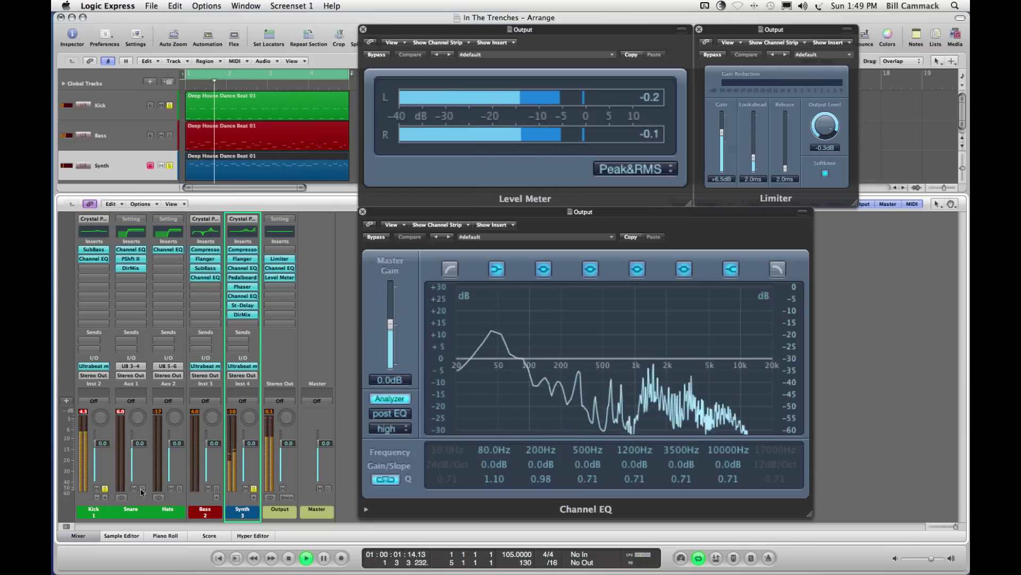
pyautogui.click(143, 488)
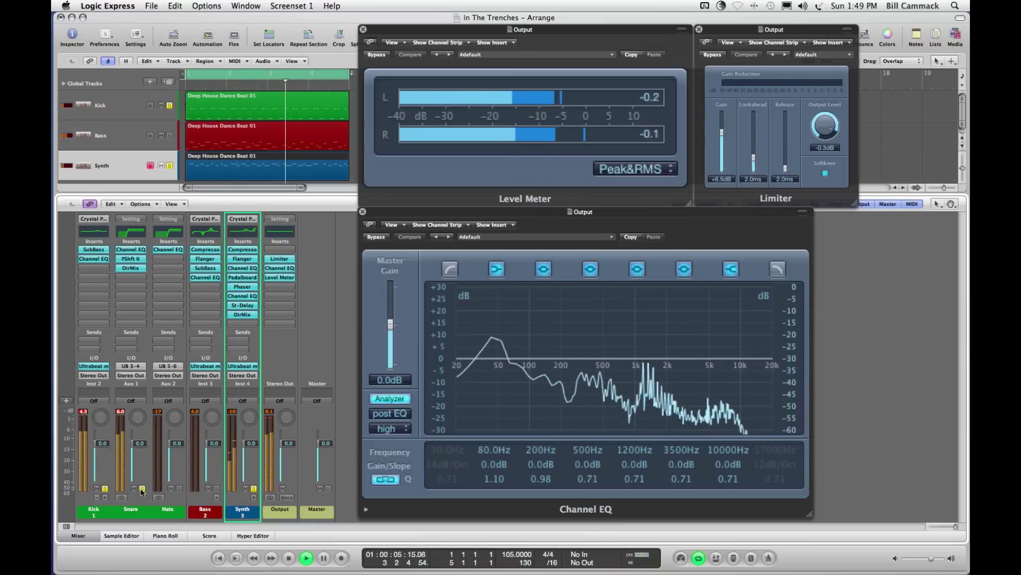
pyautogui.click(180, 487)
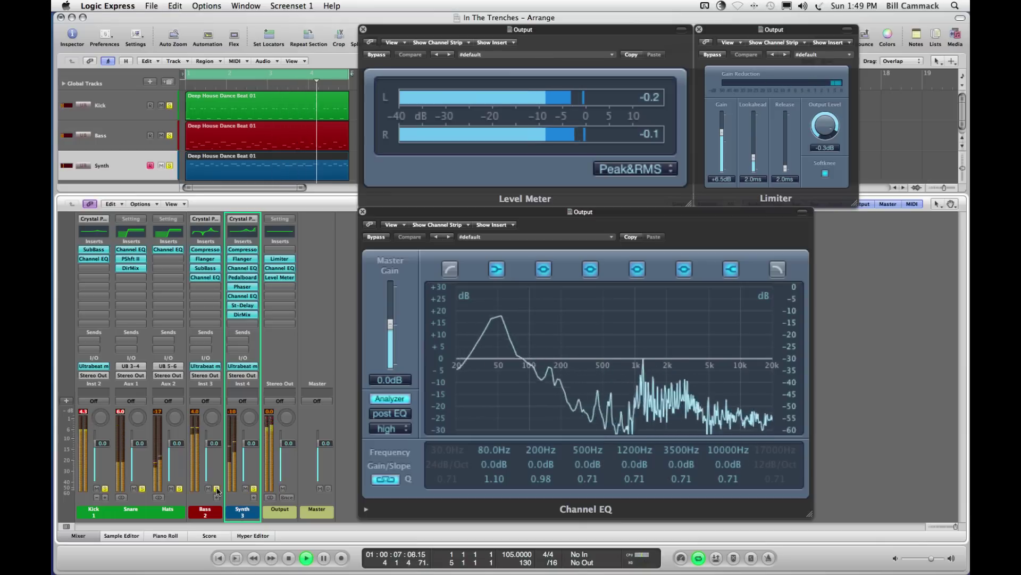
pyautogui.moveTo(217, 488); pyautogui.dragTo(143, 488)
pyautogui.press('space')
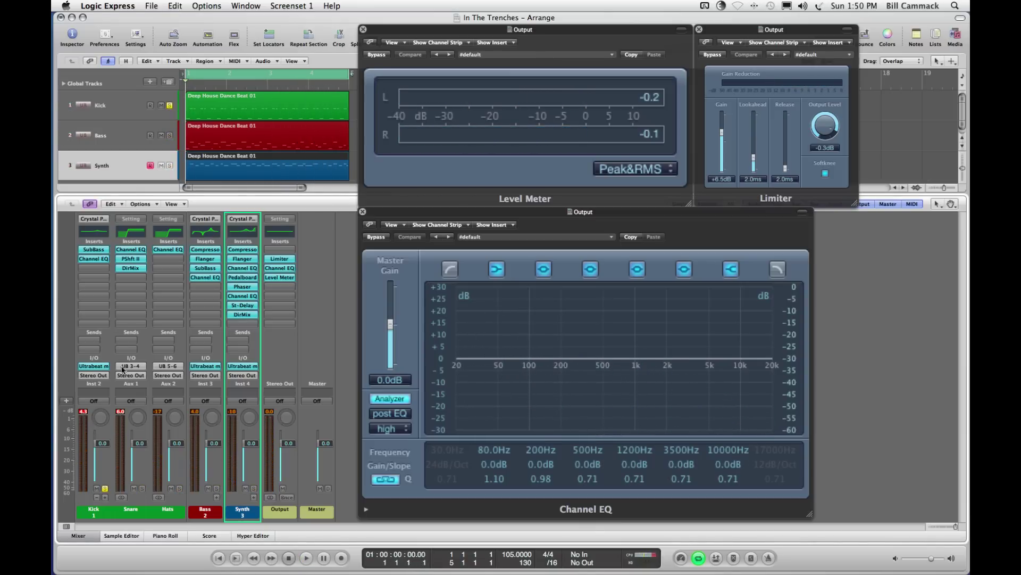
# Step: Open the Kick's Channel EQ, compare its 1560 Hz boost off and on during playback, and close the window with the band enabled
pyautogui.click(92, 258)
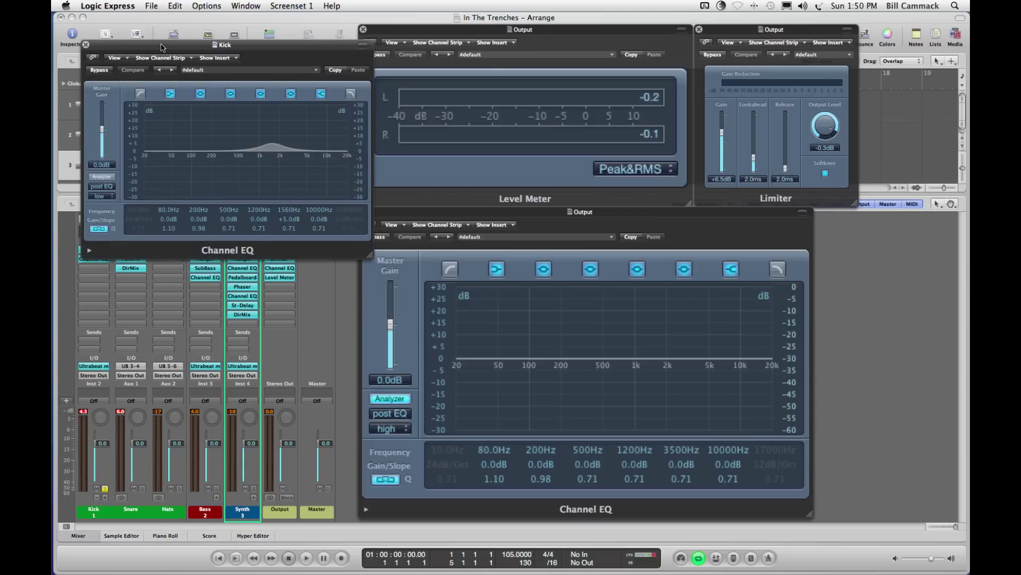
pyautogui.moveTo(162, 46); pyautogui.dragTo(214, 143)
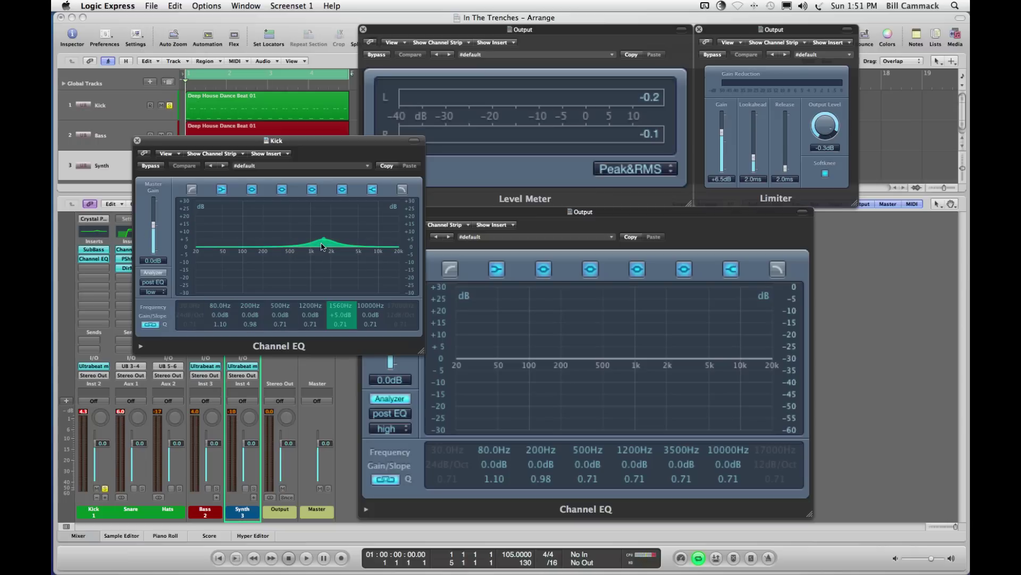
pyautogui.press('space')
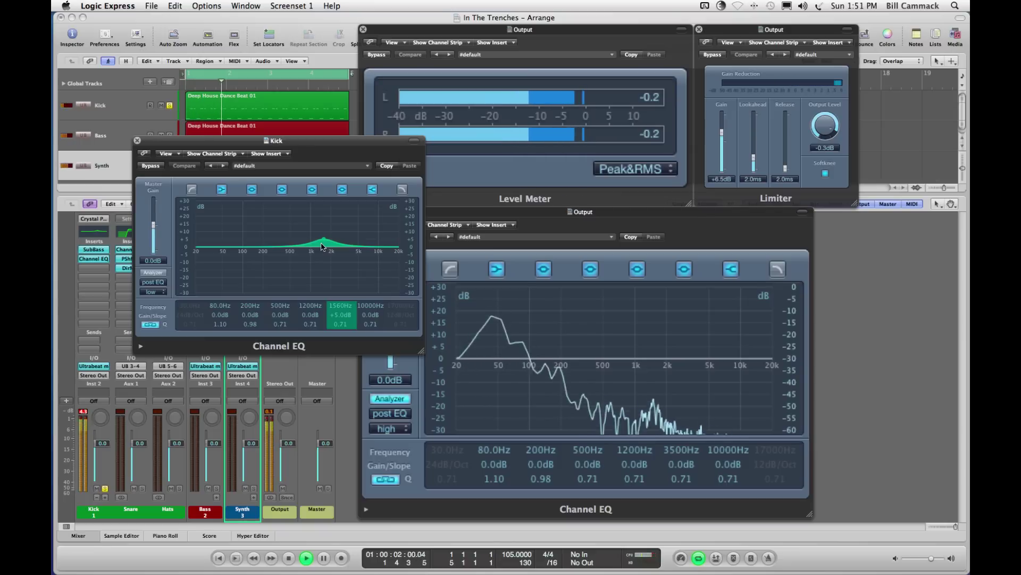
pyautogui.click(341, 189)
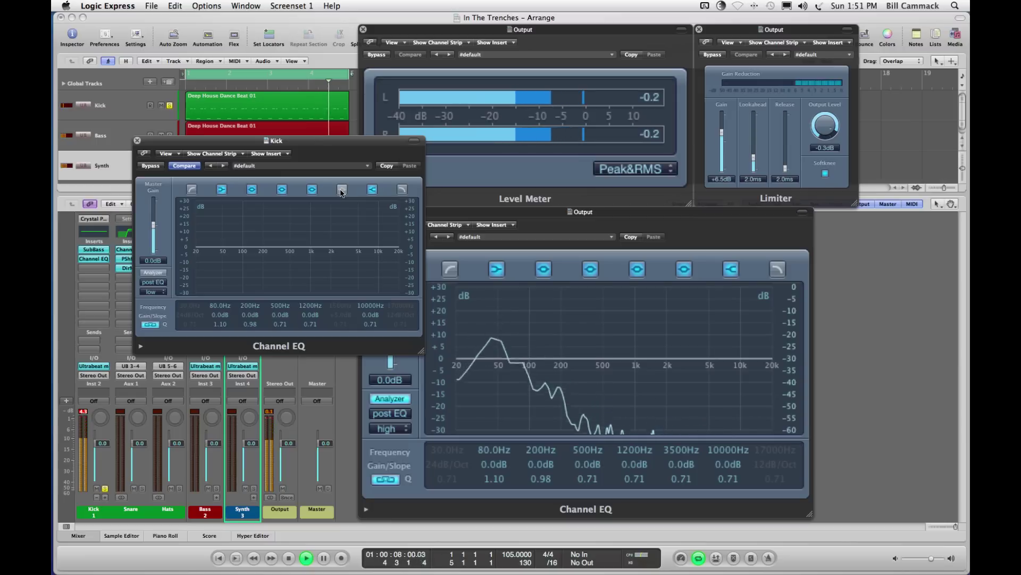
pyautogui.click(341, 190)
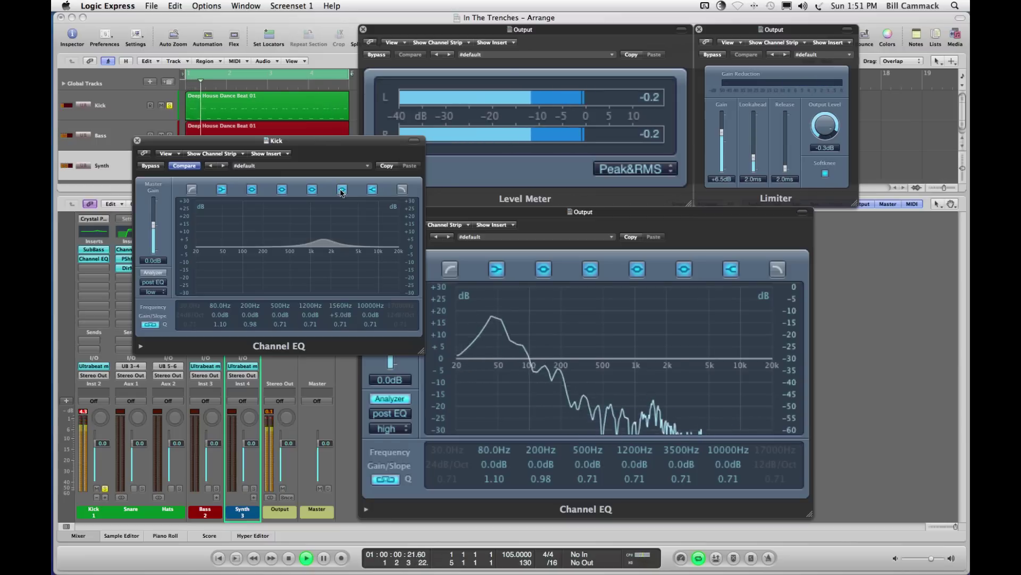
pyautogui.click(342, 190)
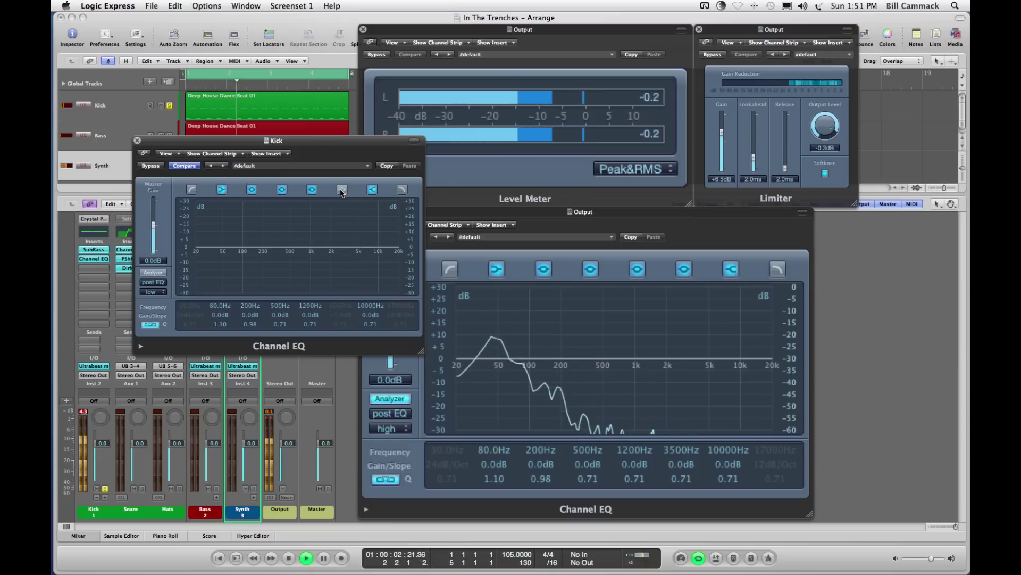
pyautogui.click(342, 190)
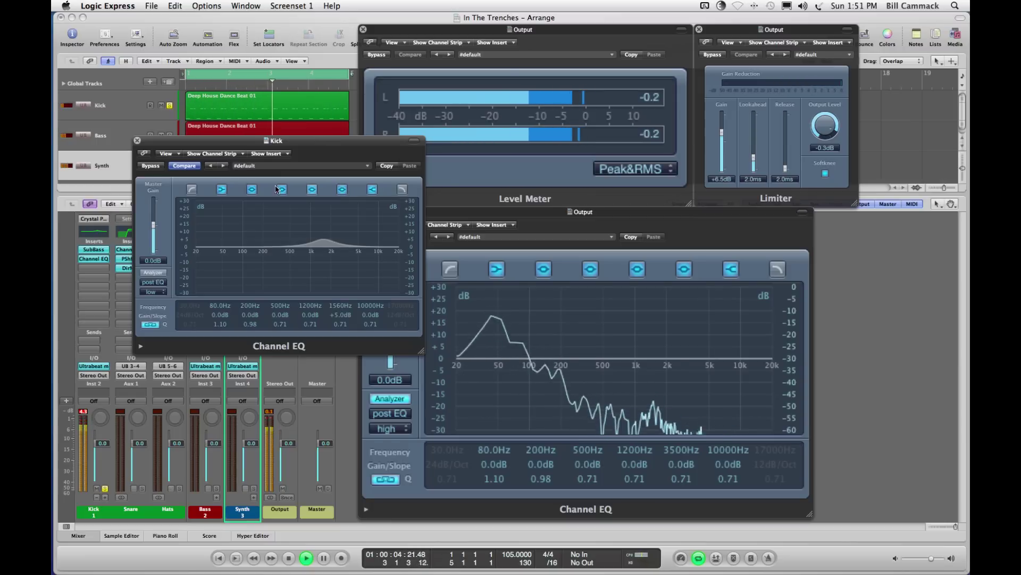
pyautogui.click(138, 141)
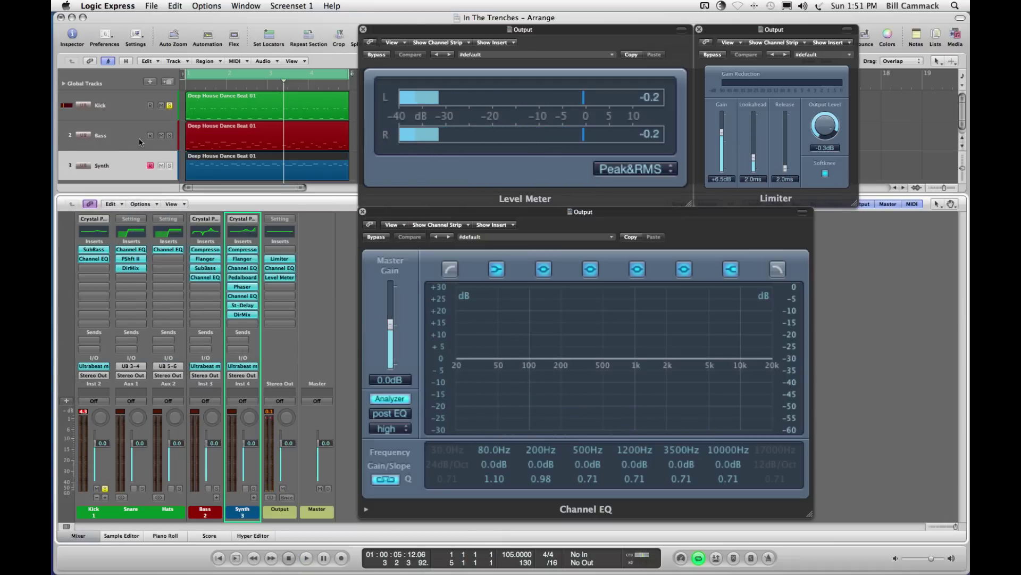
# Step: Open the Kick's SubBass, compare it bypassed and active during playback, and close the window with the effect active
pyautogui.click(94, 250)
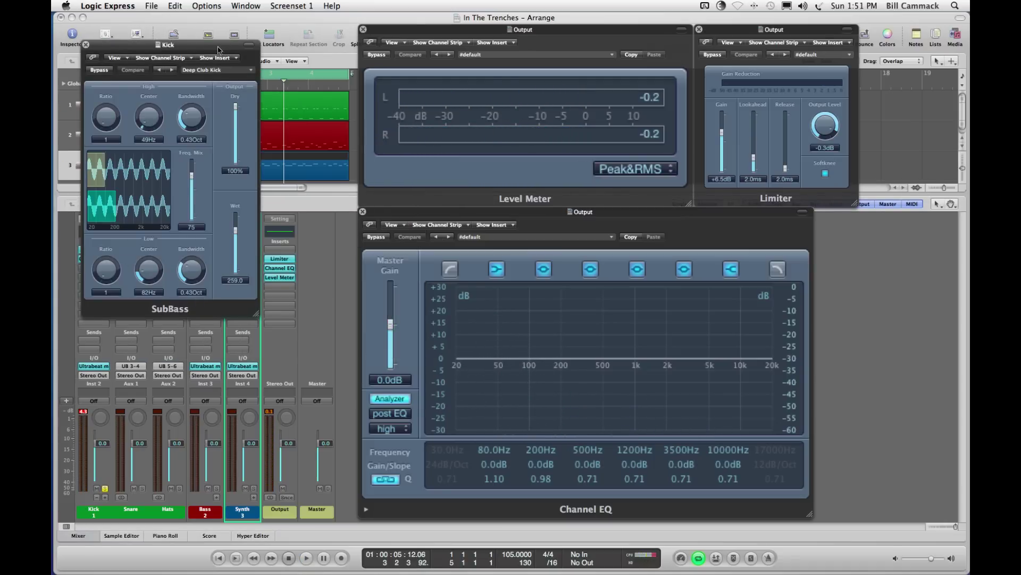
pyautogui.moveTo(218, 49); pyautogui.dragTo(301, 139)
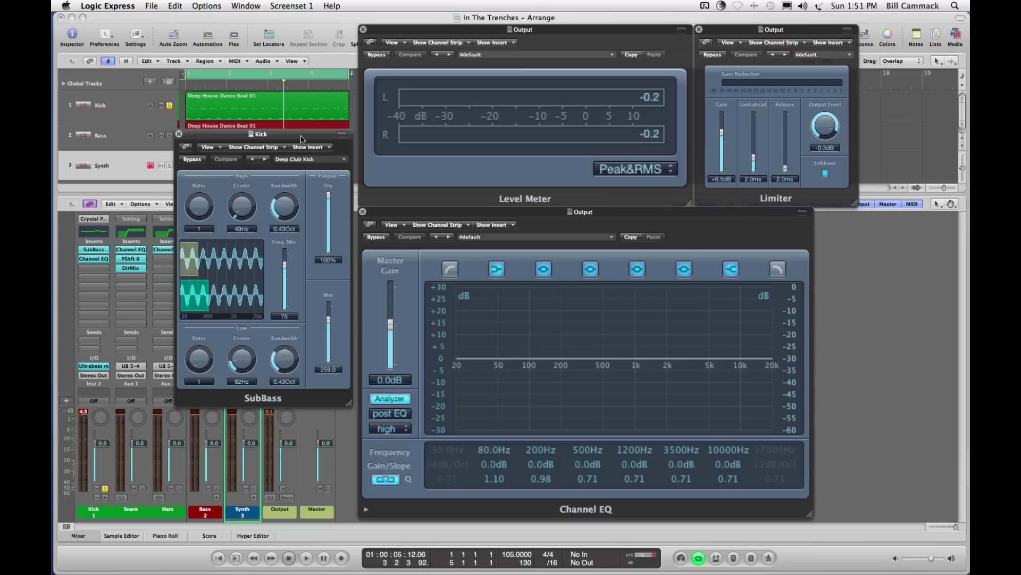
pyautogui.press('space')
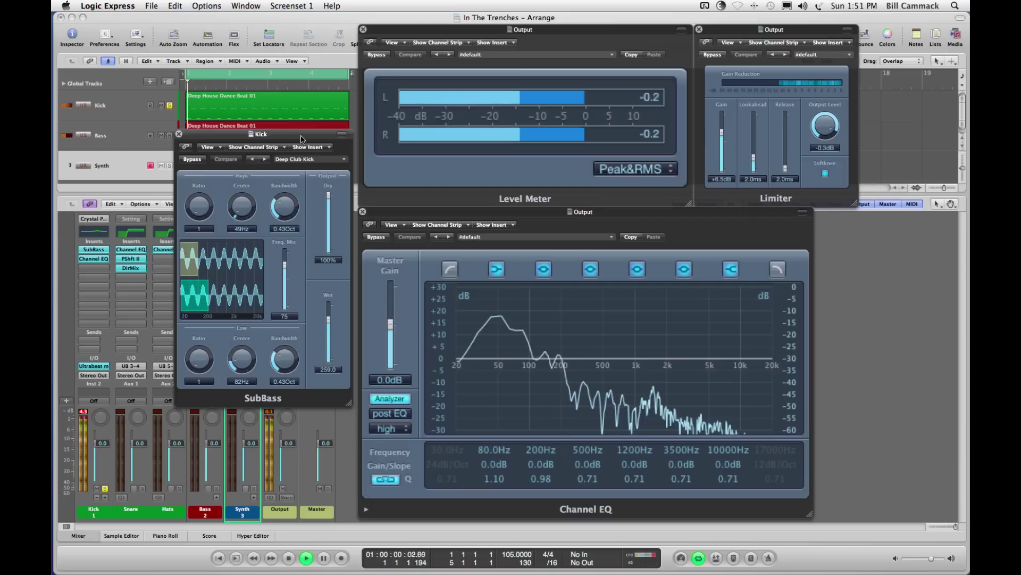
pyautogui.click(190, 160)
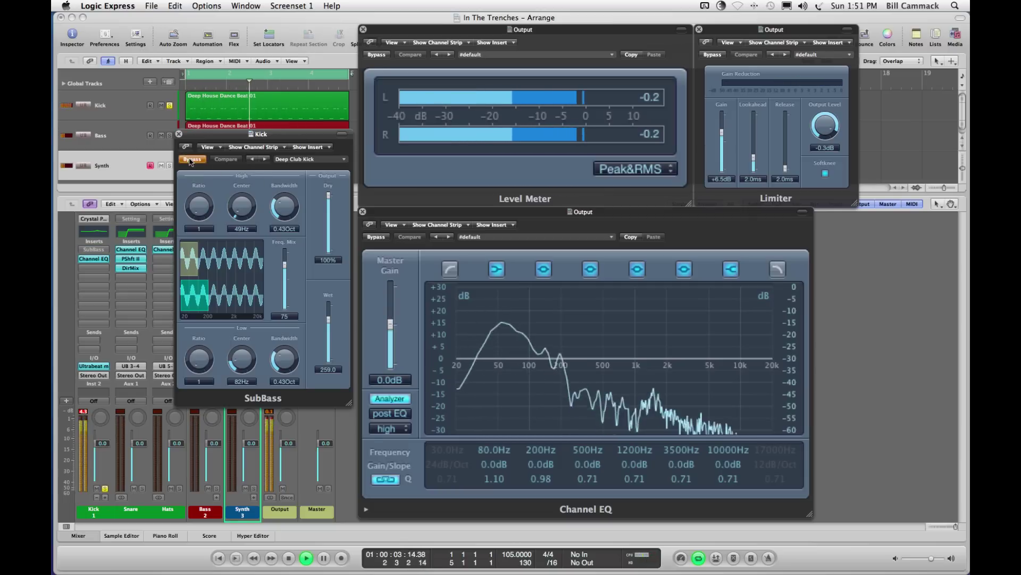
pyautogui.click(191, 159)
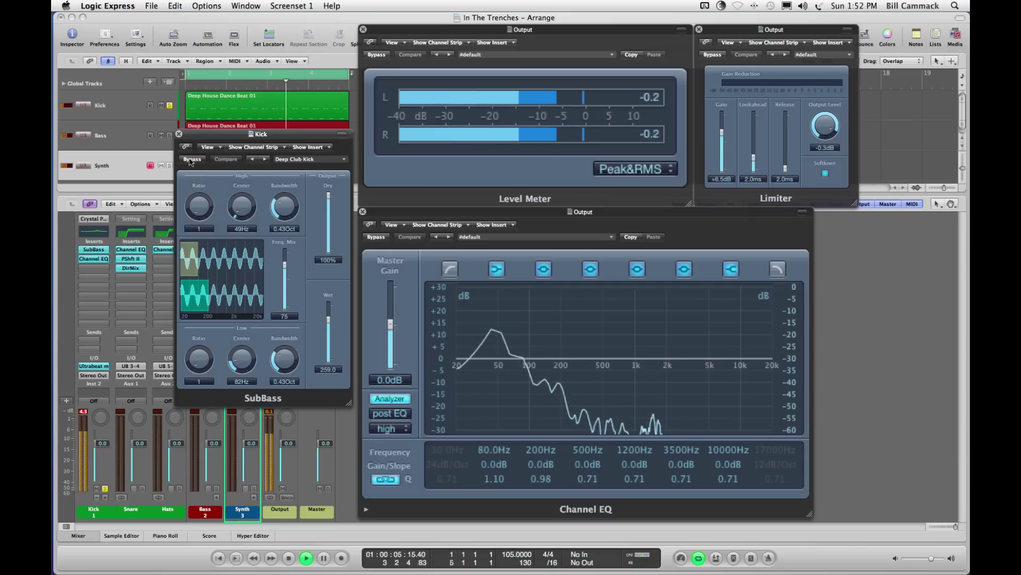
pyautogui.click(190, 159)
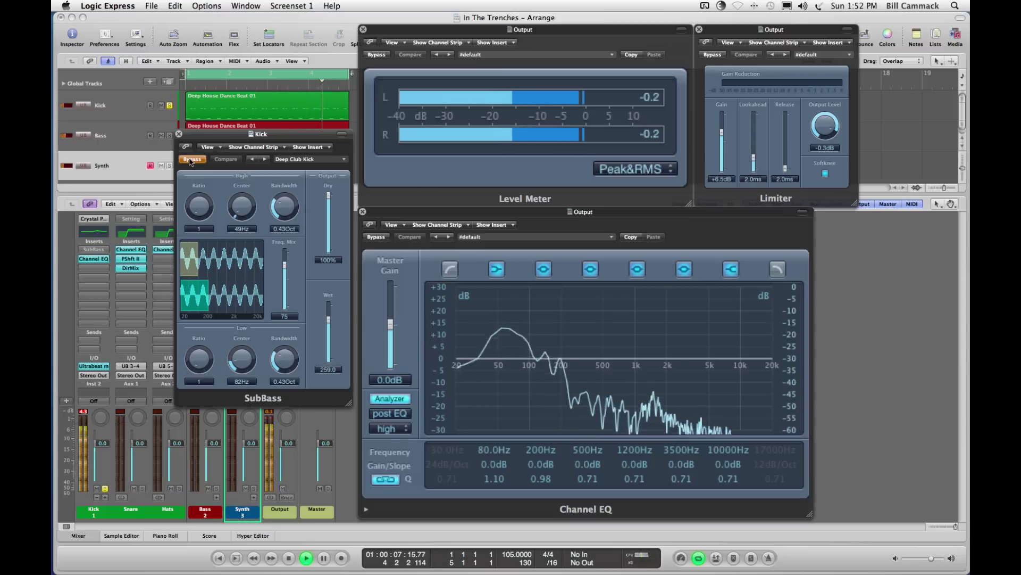
pyautogui.click(191, 159)
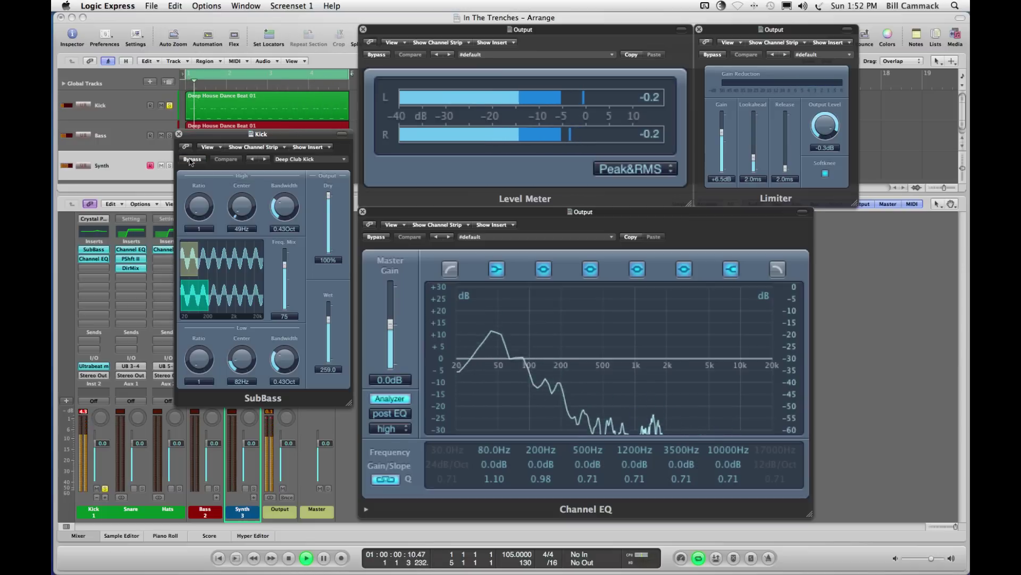
pyautogui.click(191, 159)
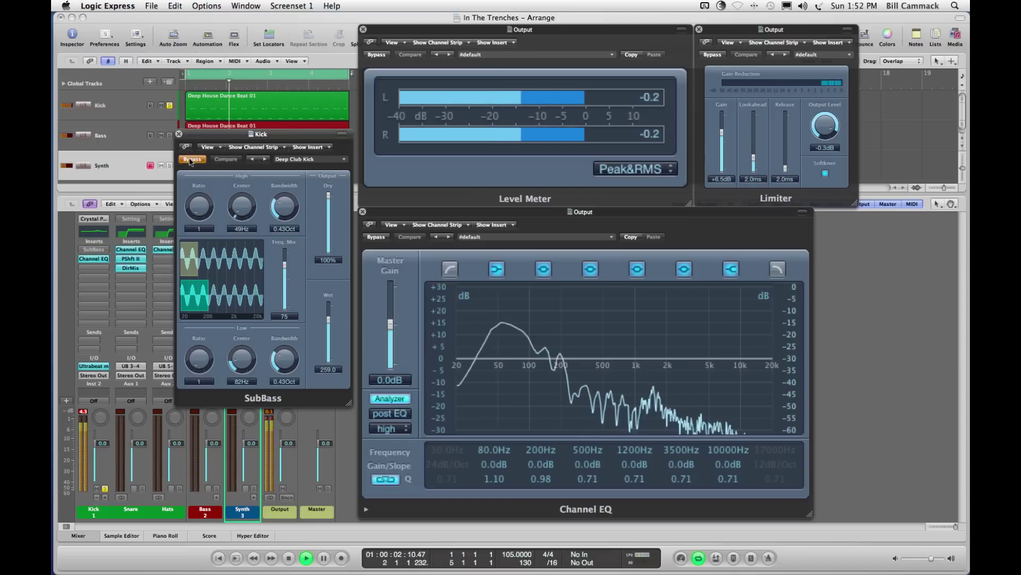
pyautogui.click(190, 160)
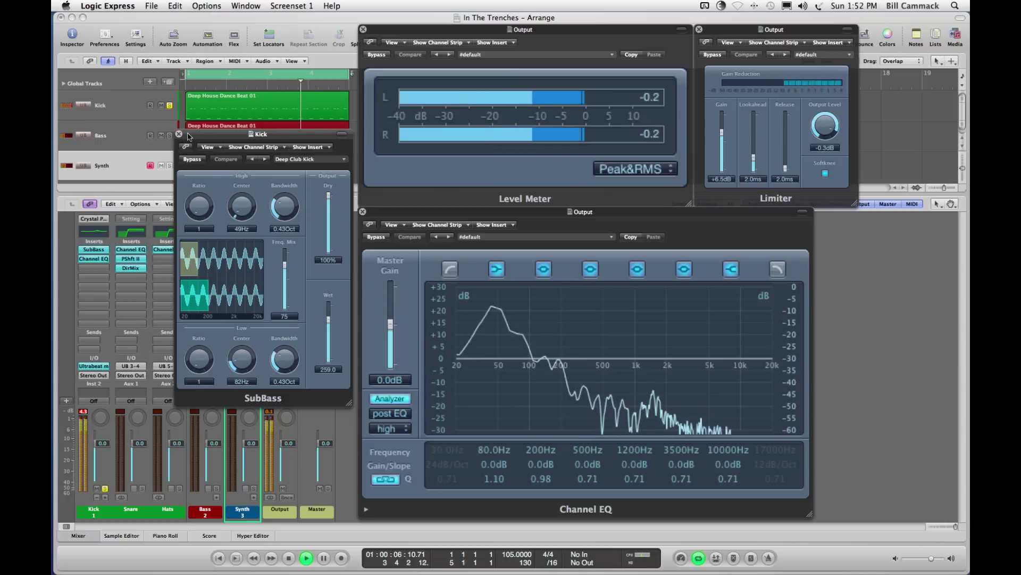
pyautogui.press('space')
pyautogui.click(179, 134)
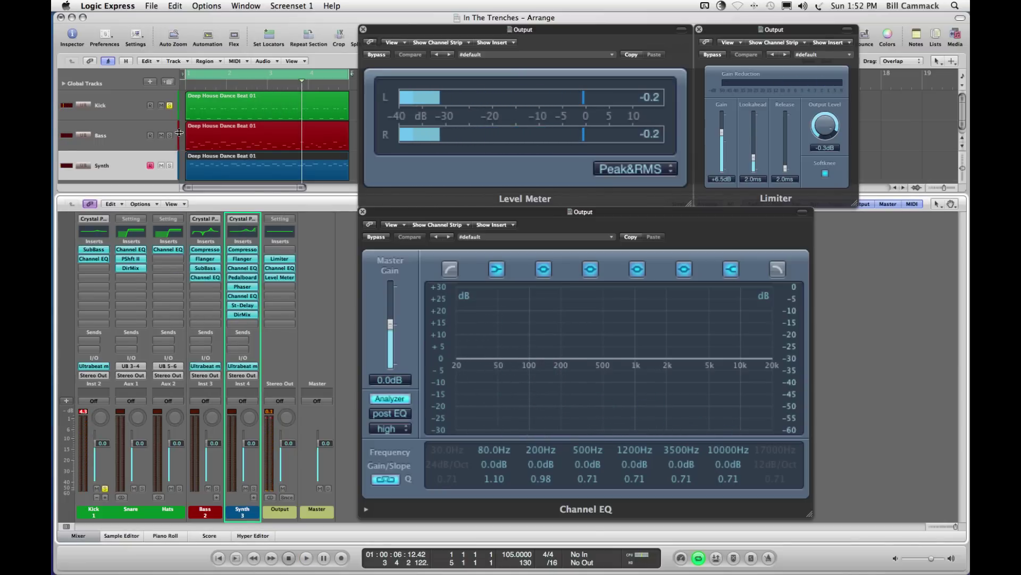
# Step: From the song start, compare the soloed Snare's 285 Hz low cut in its Channel EQ off and on, and close the window with the band enabled
pyautogui.press('Return')
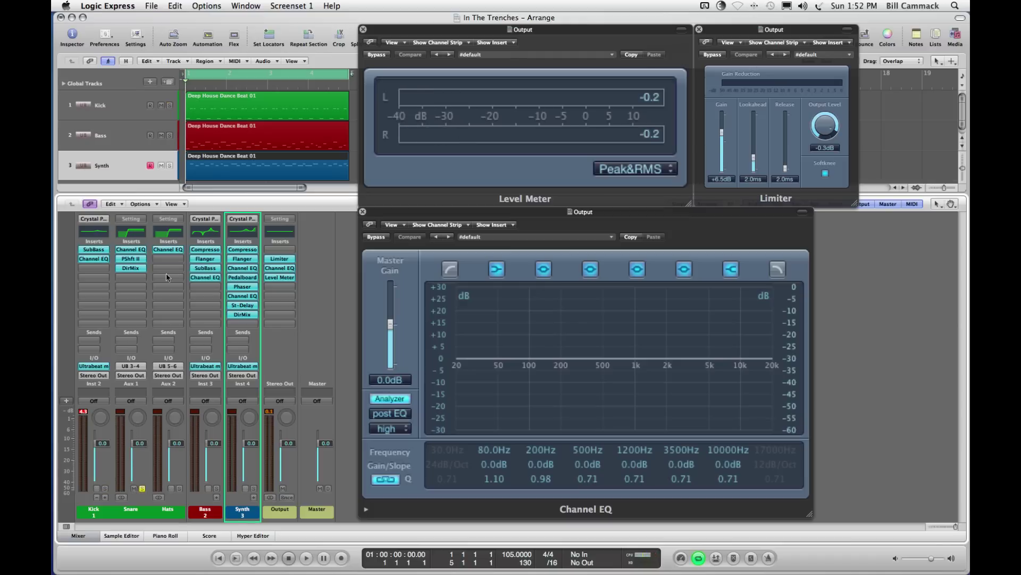
pyautogui.click(131, 249)
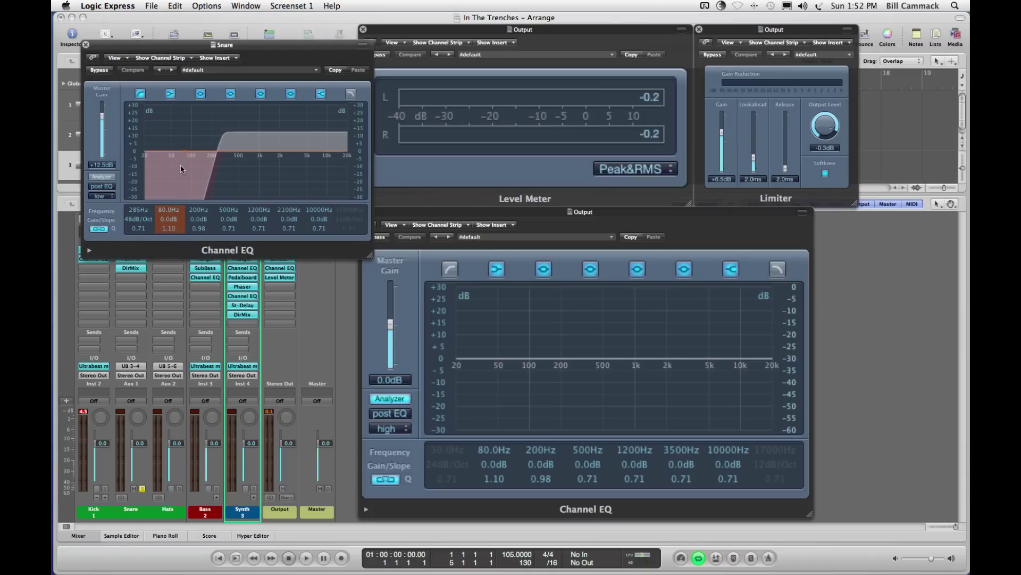
pyautogui.press('space')
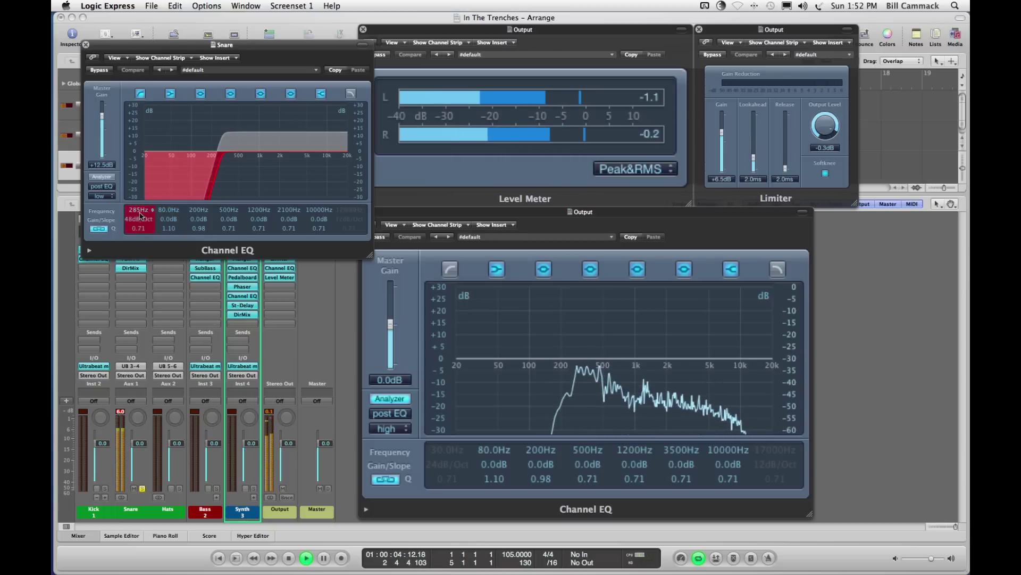
pyautogui.click(144, 97)
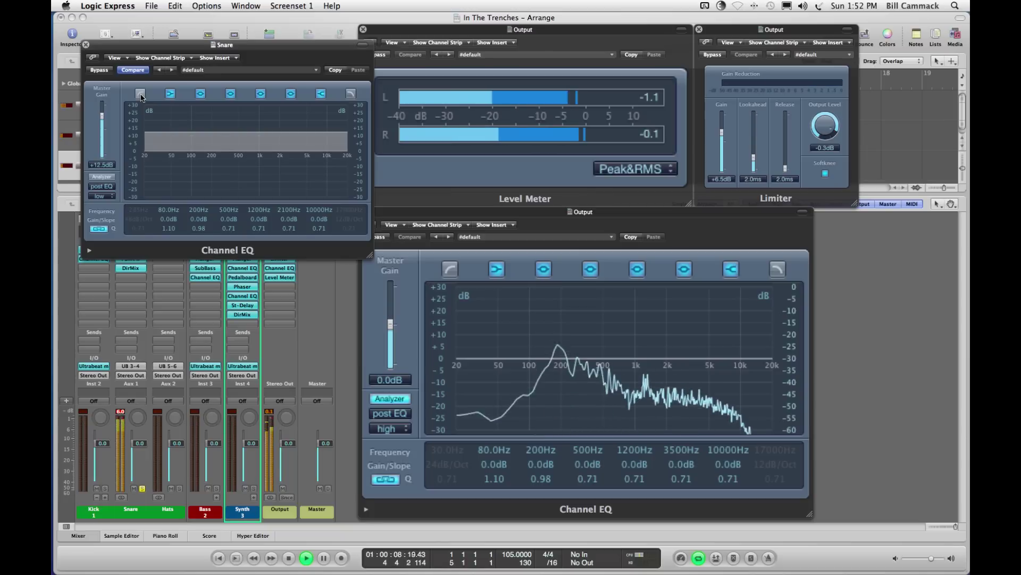
pyautogui.click(142, 96)
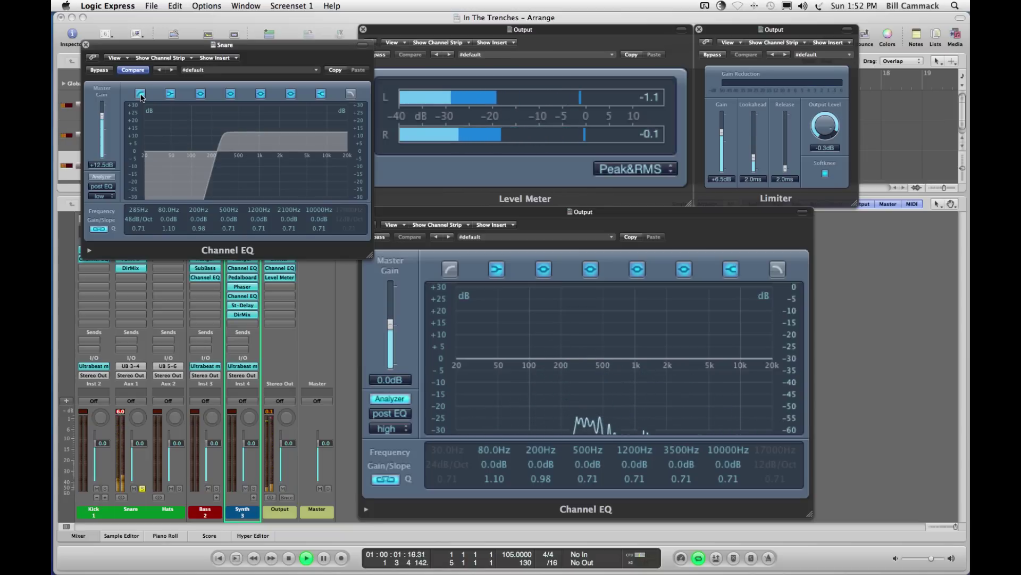
pyautogui.click(142, 96)
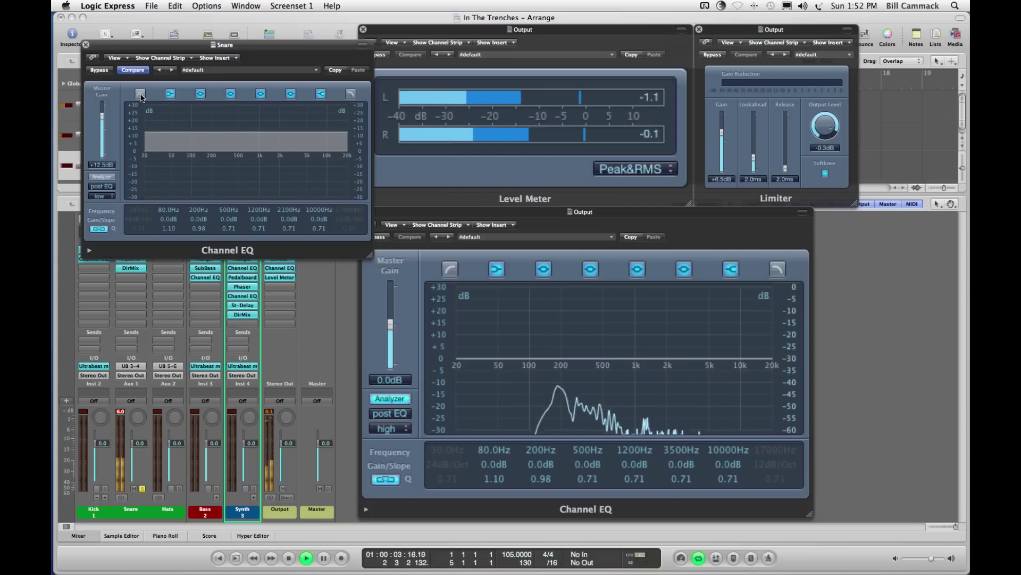
pyautogui.click(141, 96)
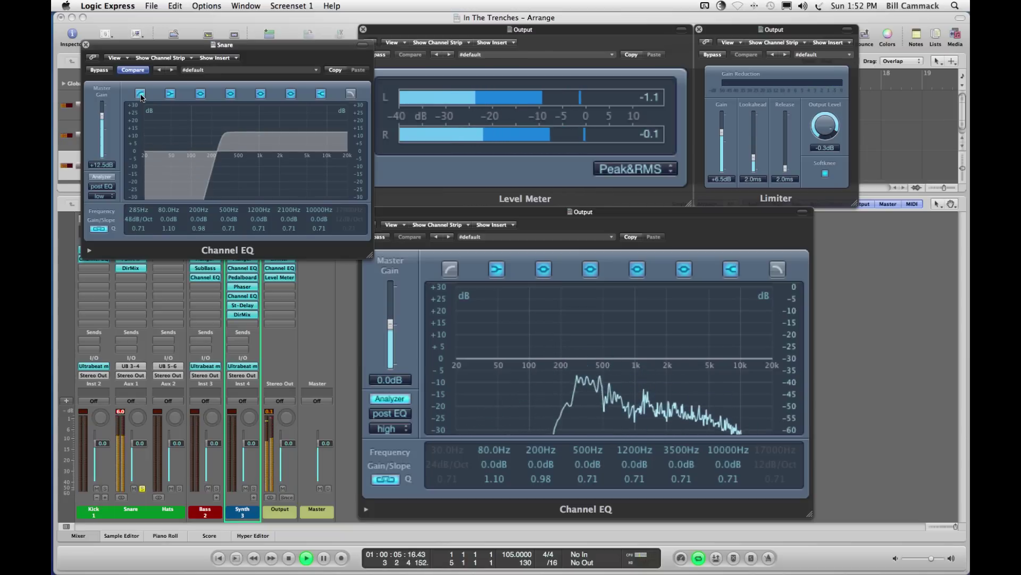
pyautogui.click(142, 96)
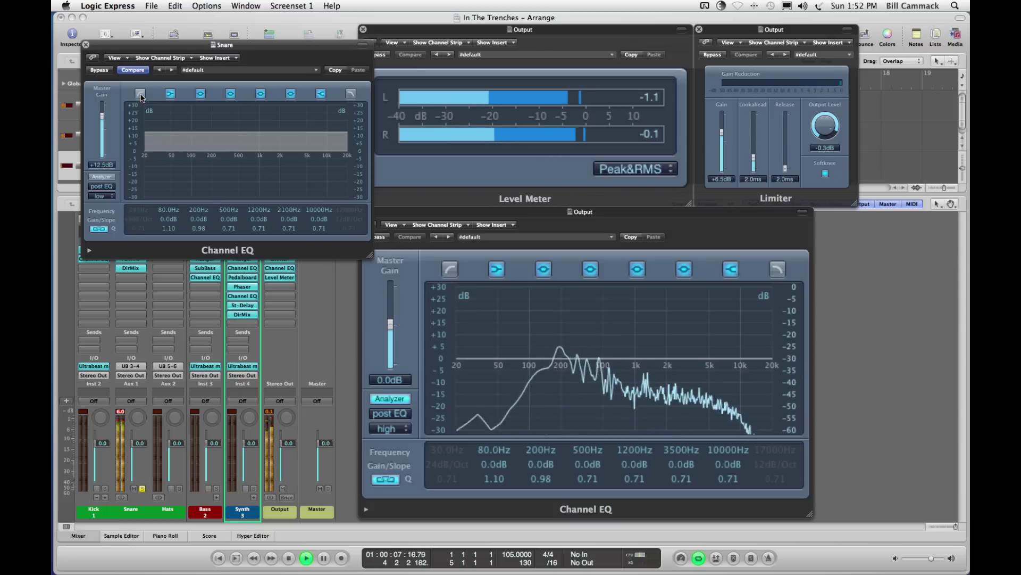
pyautogui.click(141, 96)
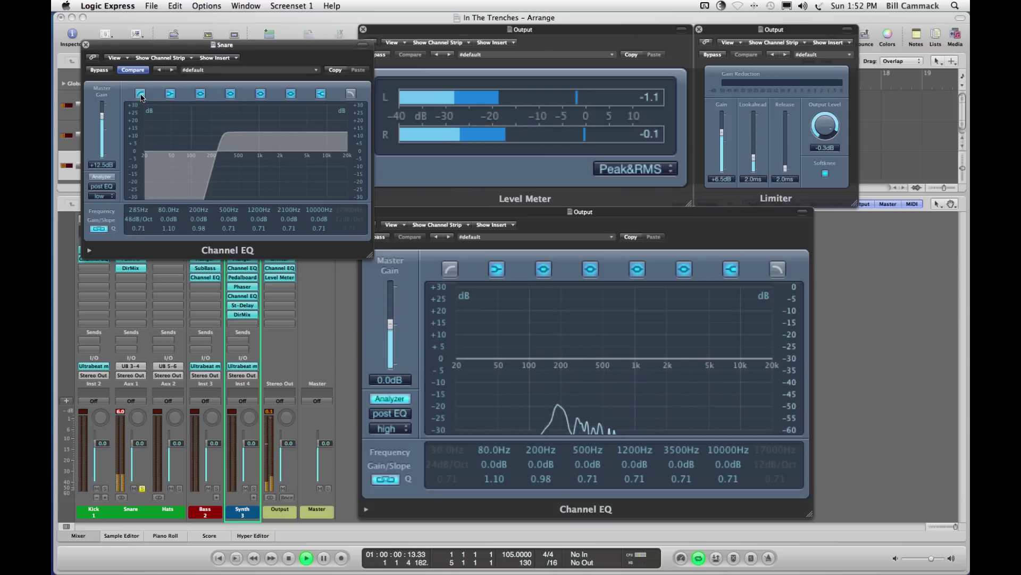
pyautogui.press('space')
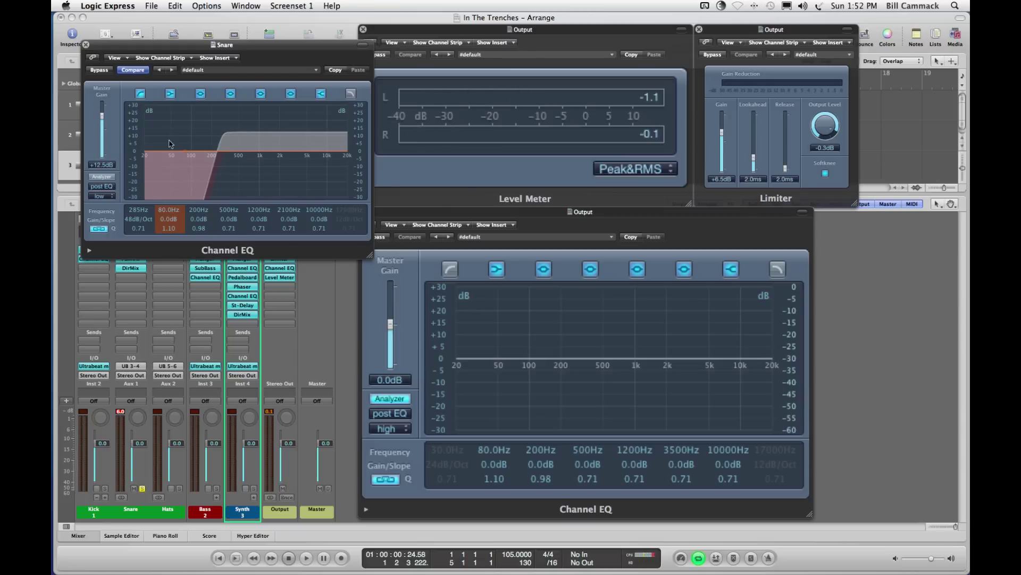
pyautogui.click(86, 44)
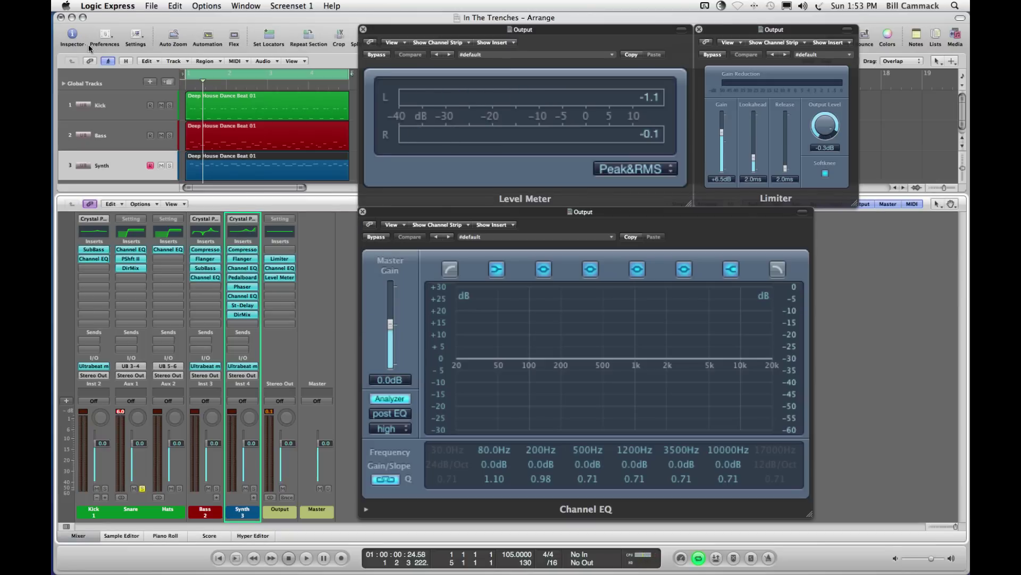
# Step: Open the Snare's Pitch Shifter II, solo the Kick alongside the Snare, and compare the effect active and bypassed during playback
pyautogui.click(131, 259)
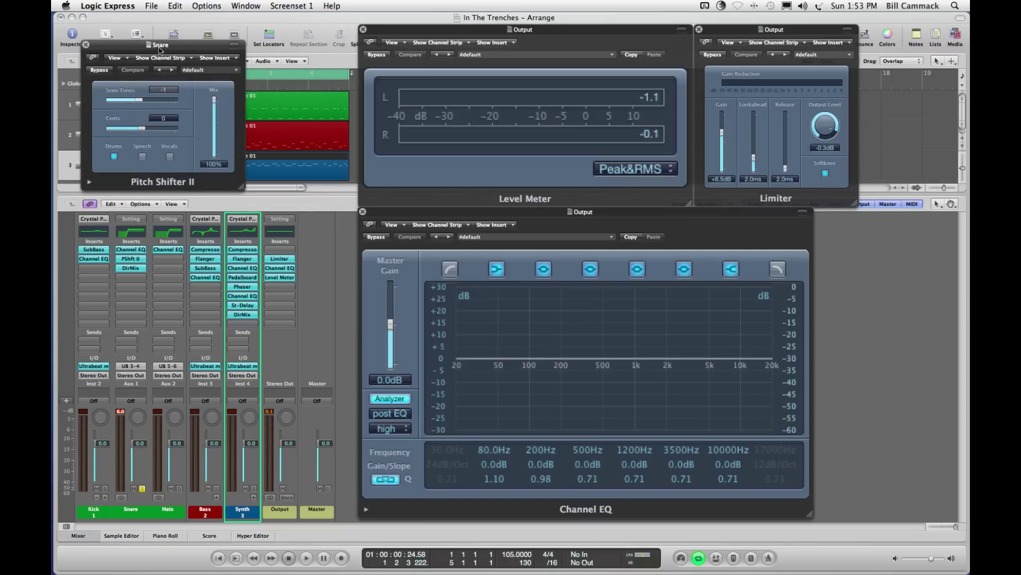
pyautogui.moveTo(160, 49); pyautogui.dragTo(256, 150)
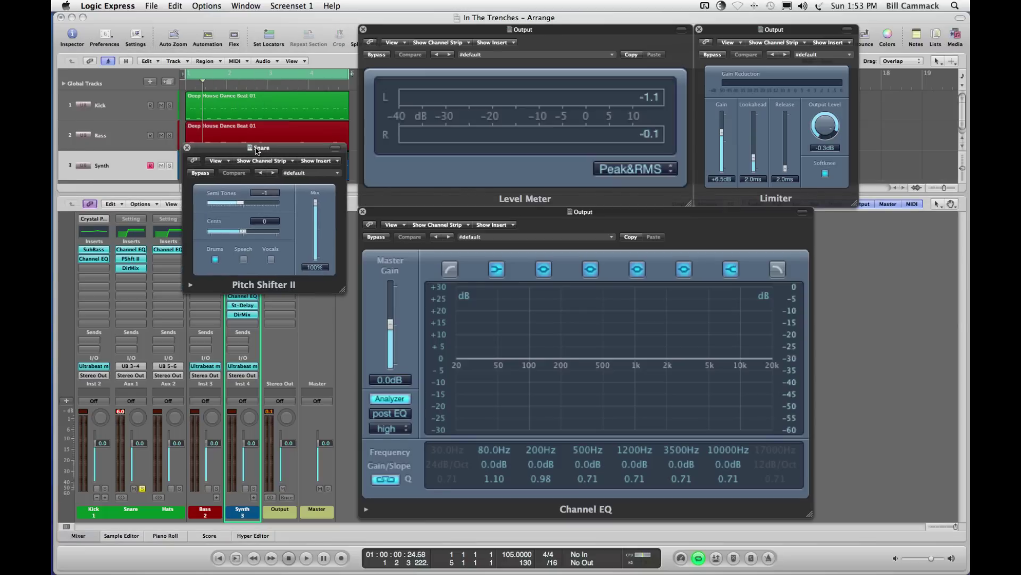
pyautogui.click(104, 488)
pyautogui.press('space')
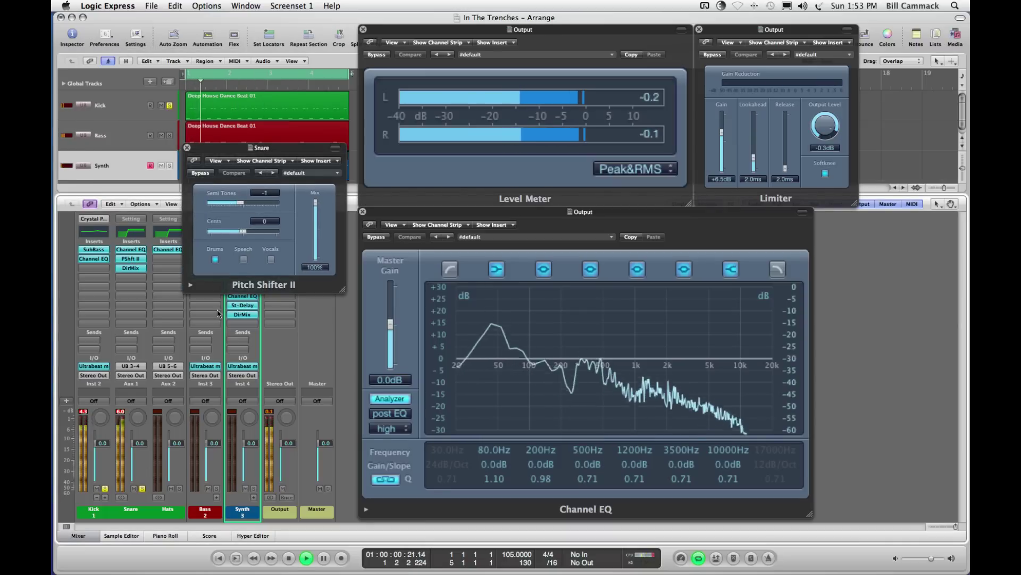
pyautogui.click(200, 173)
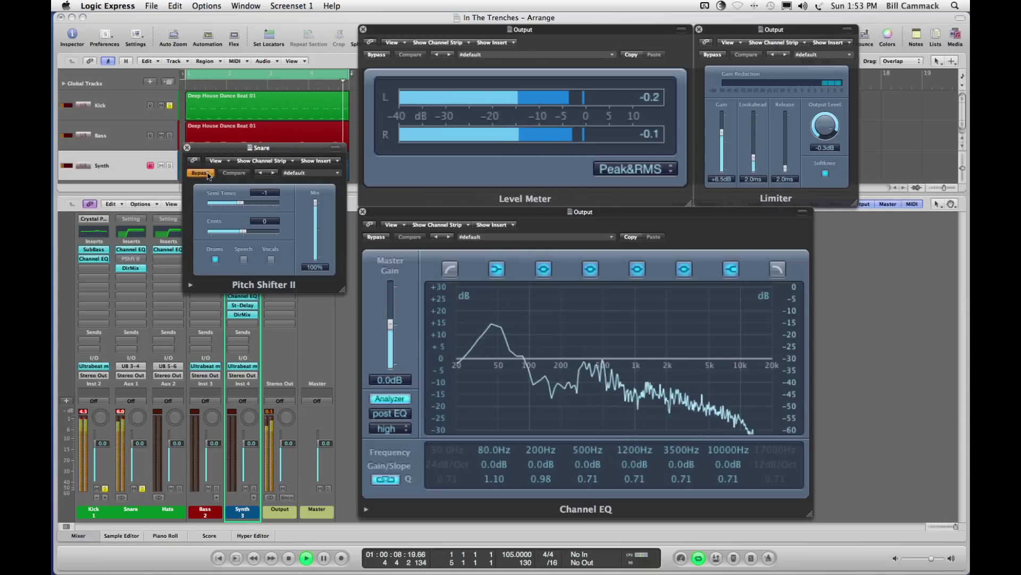
pyautogui.click(207, 174)
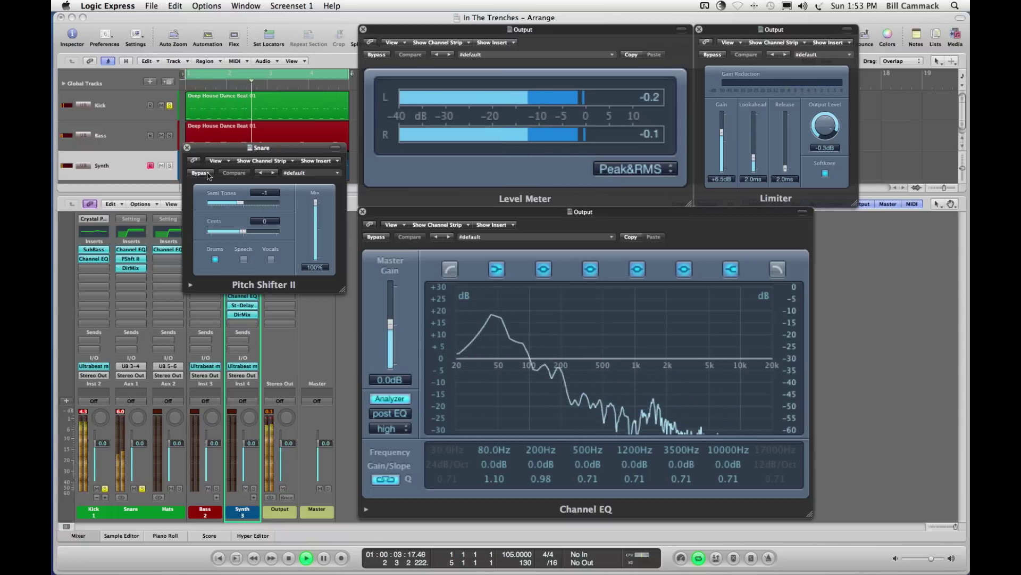
pyautogui.click(208, 174)
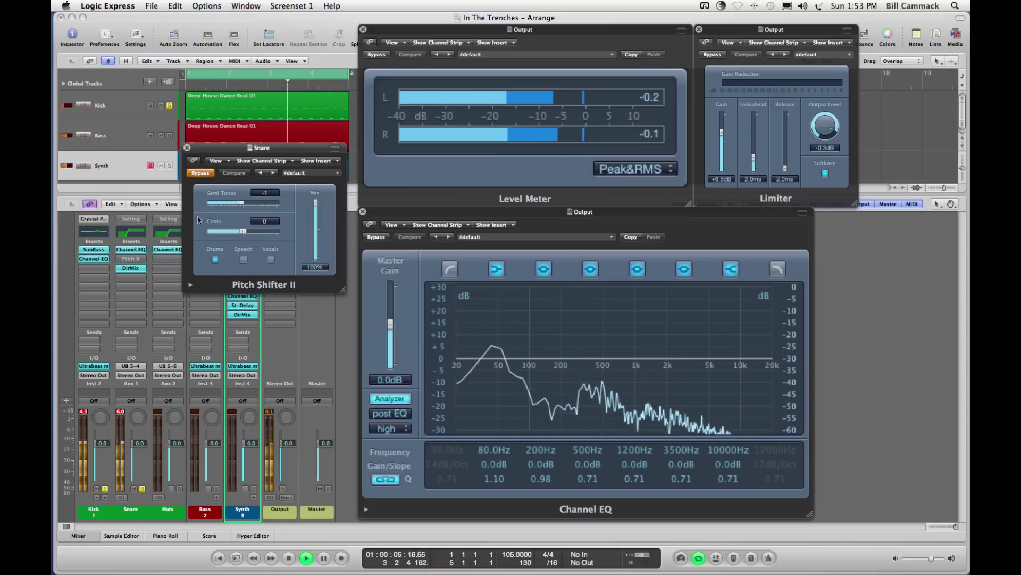
# Step: Take the Kick out of solo, compare the Pitch Shifter II on the Snare alone, and close its window with the effect active
pyautogui.click(105, 488)
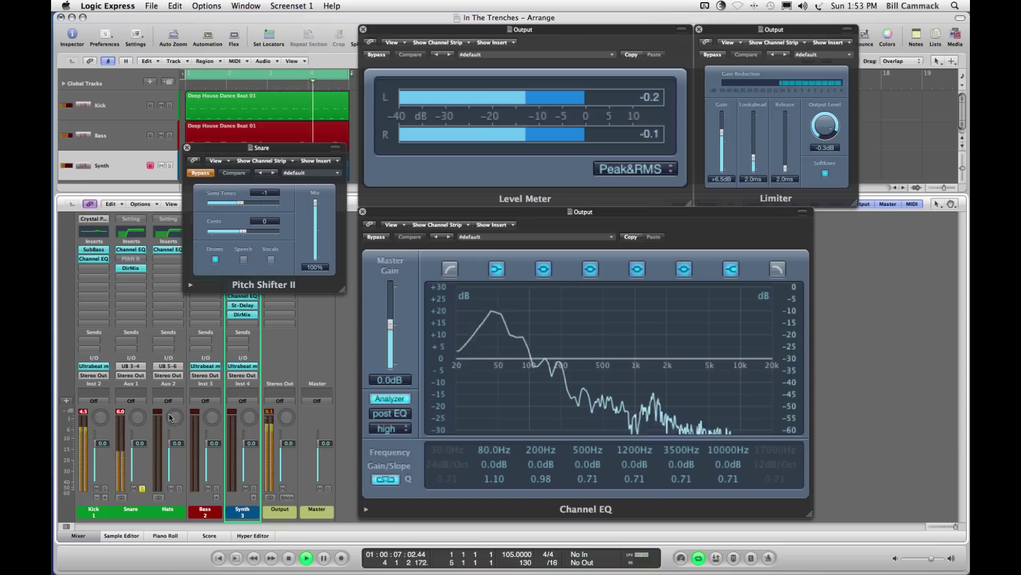
pyautogui.click(208, 174)
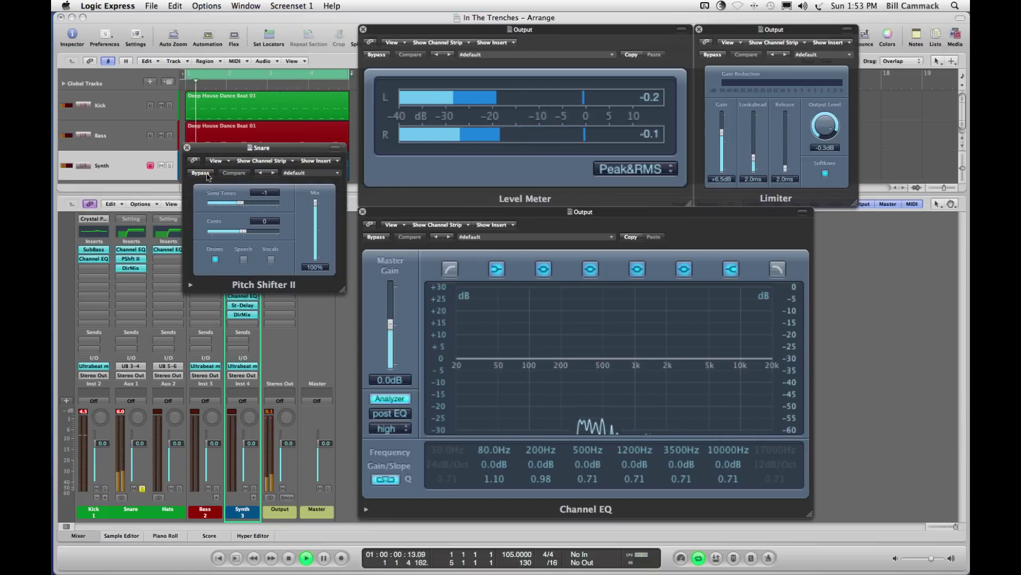
pyautogui.click(207, 174)
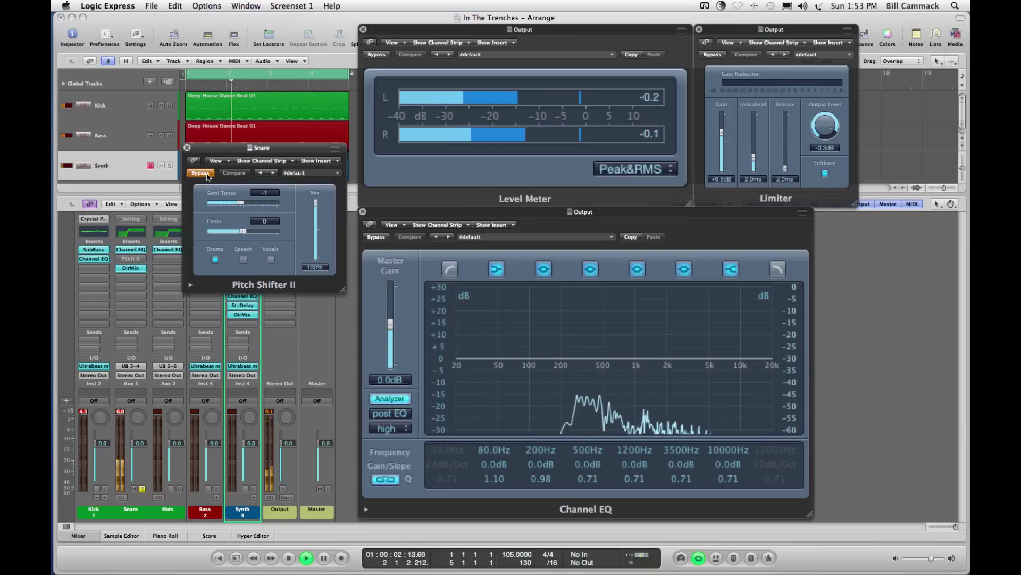
pyautogui.click(207, 174)
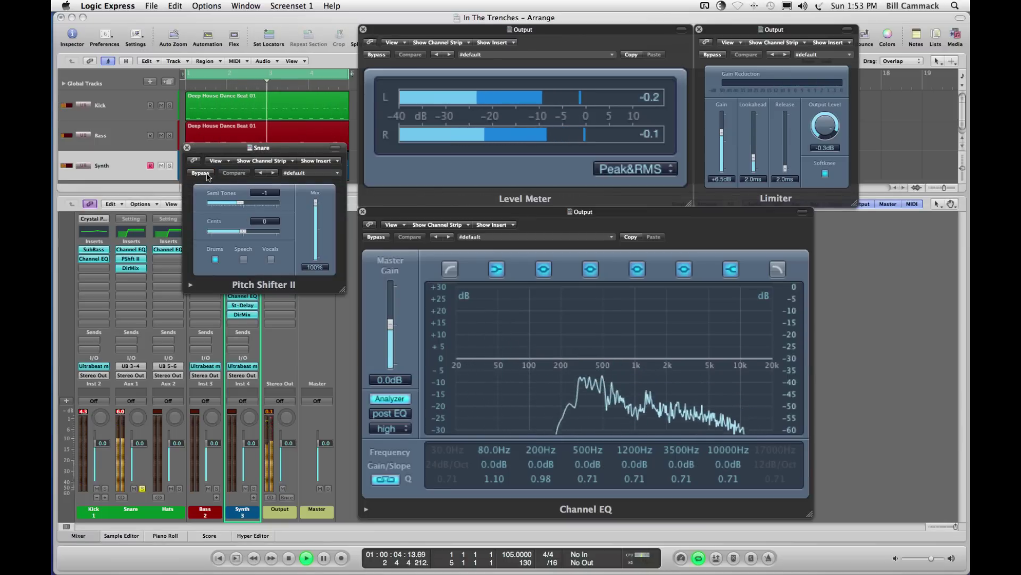
pyautogui.click(187, 148)
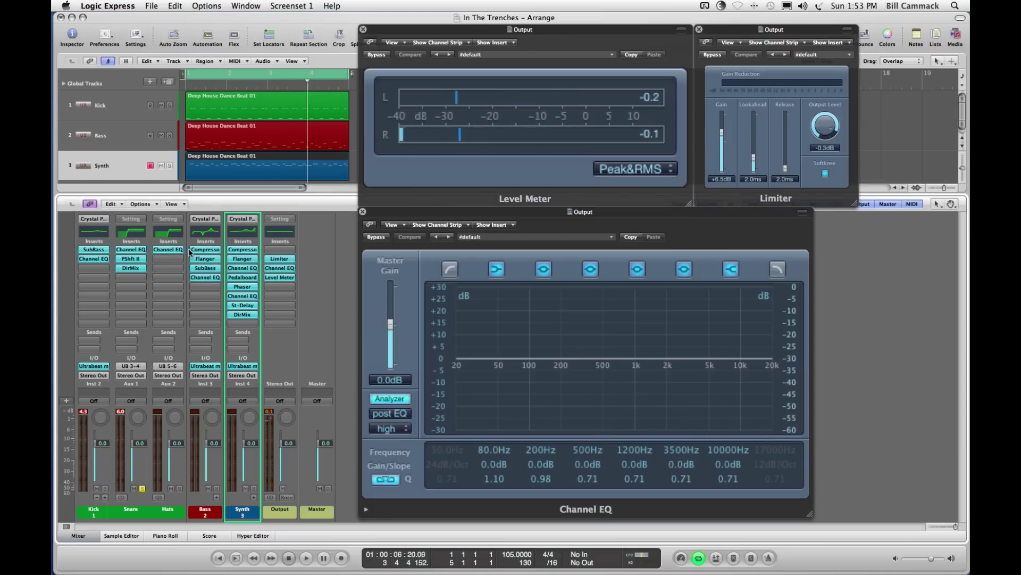
# Step: Open the Snare's Direction Mixer, and compare the effect active and bypassed on the soloed Snare during playback
pyautogui.click(131, 269)
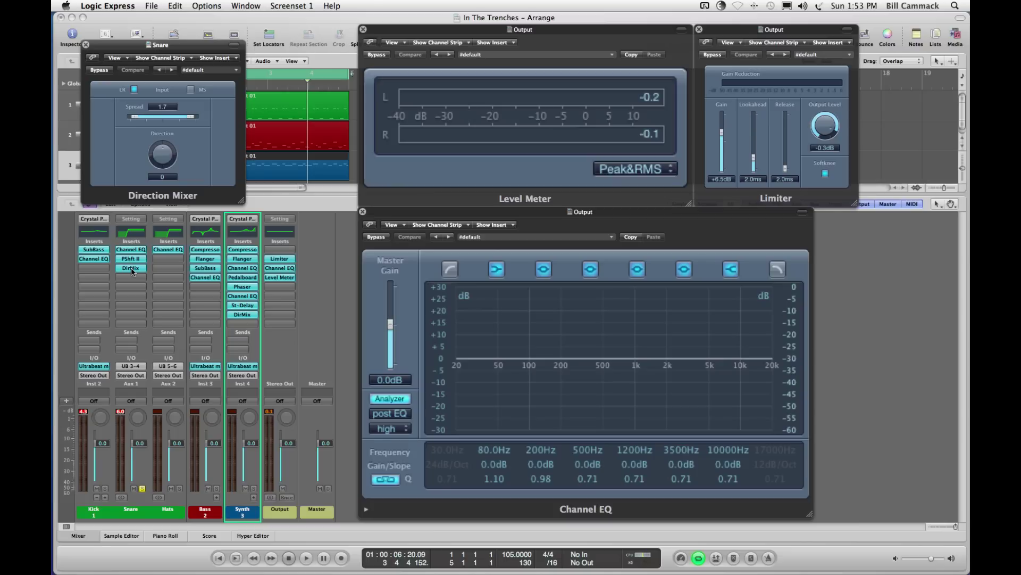
pyautogui.moveTo(175, 48); pyautogui.dragTo(254, 158)
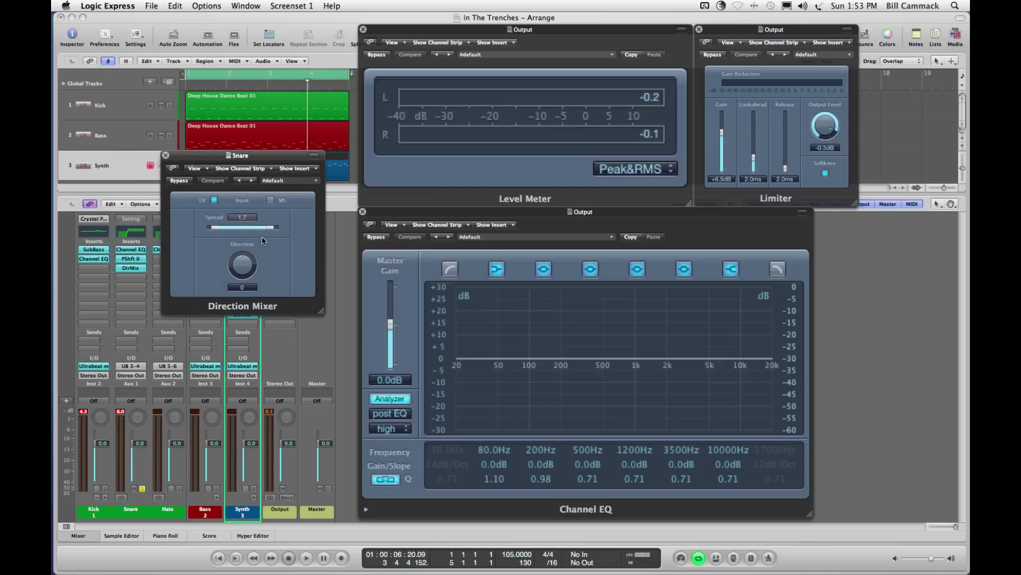
pyautogui.press('space')
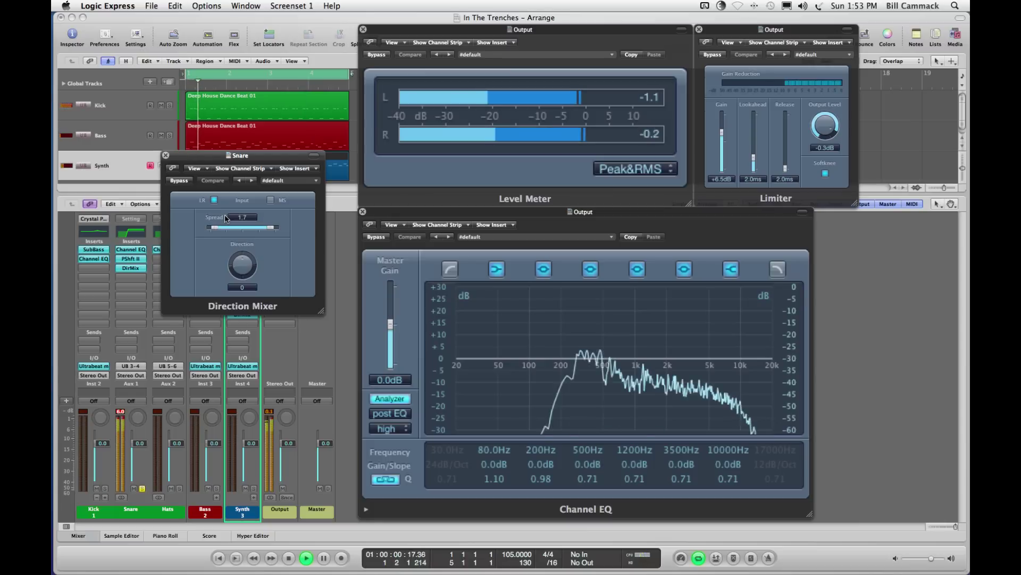
pyautogui.click(179, 181)
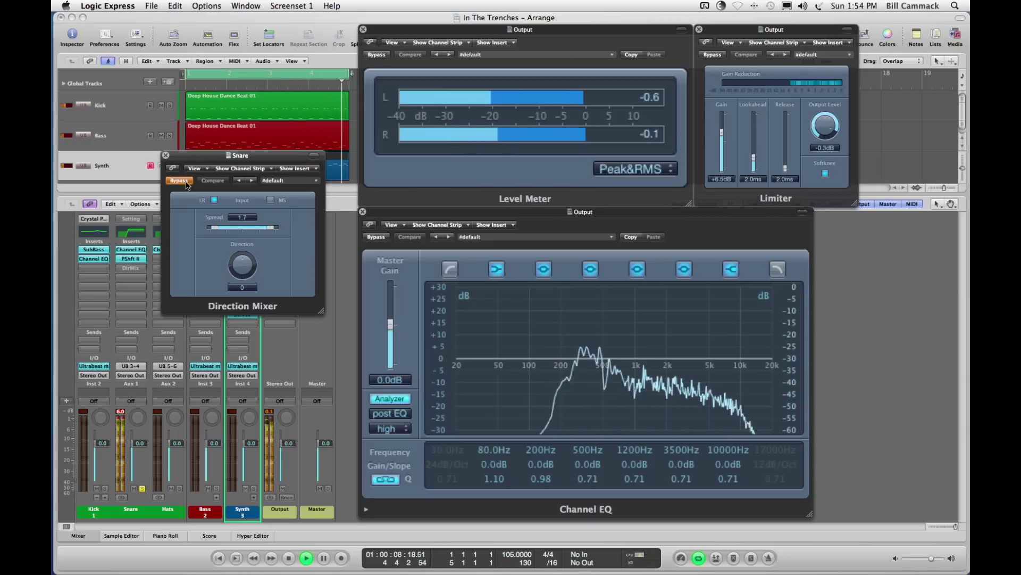
pyautogui.click(186, 182)
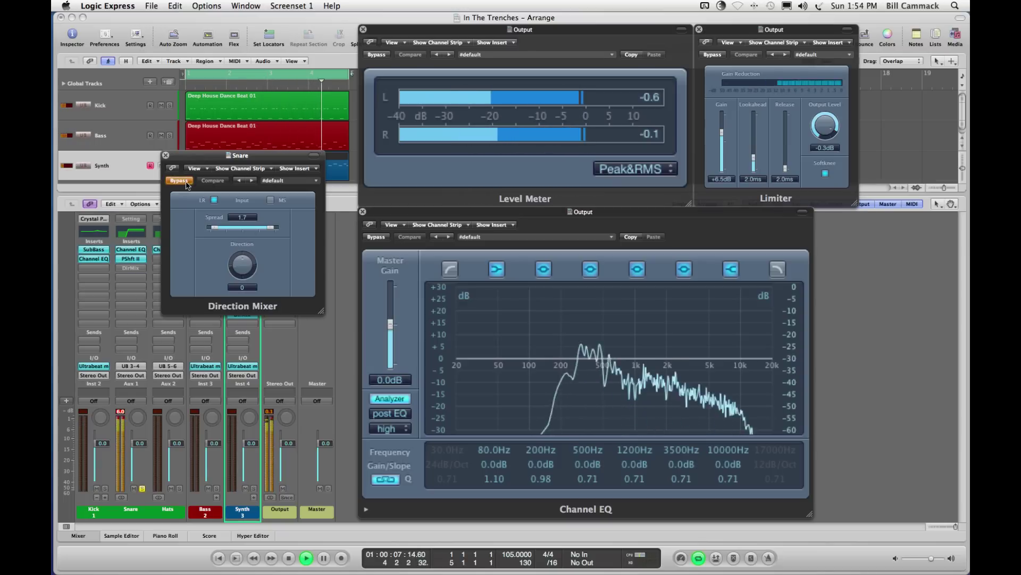
# Step: Solo the Kick alongside the Snare, listen with the Direction Mixer bypassed and active, and close its window with the effect active
pyautogui.click(105, 488)
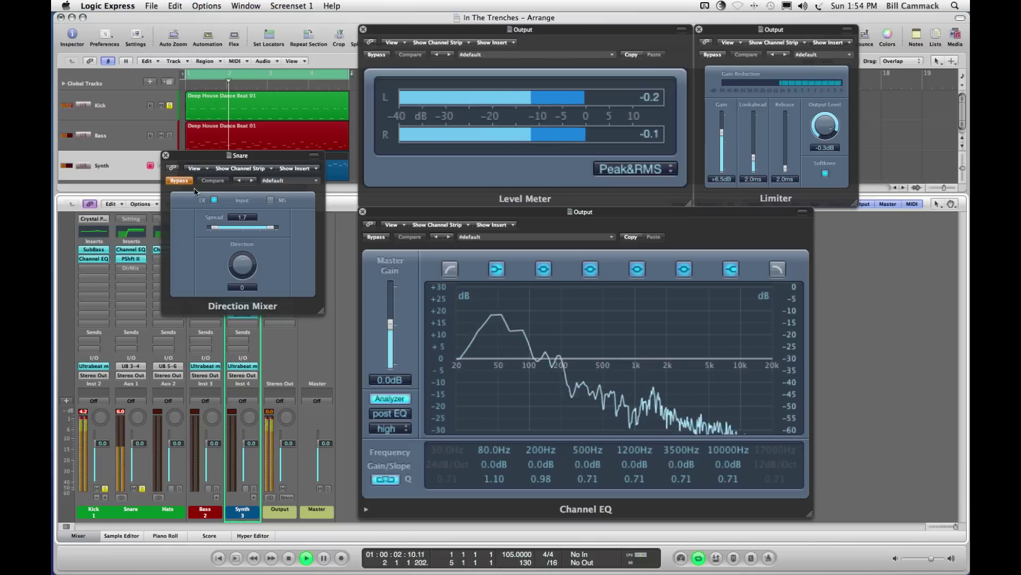
pyautogui.click(179, 181)
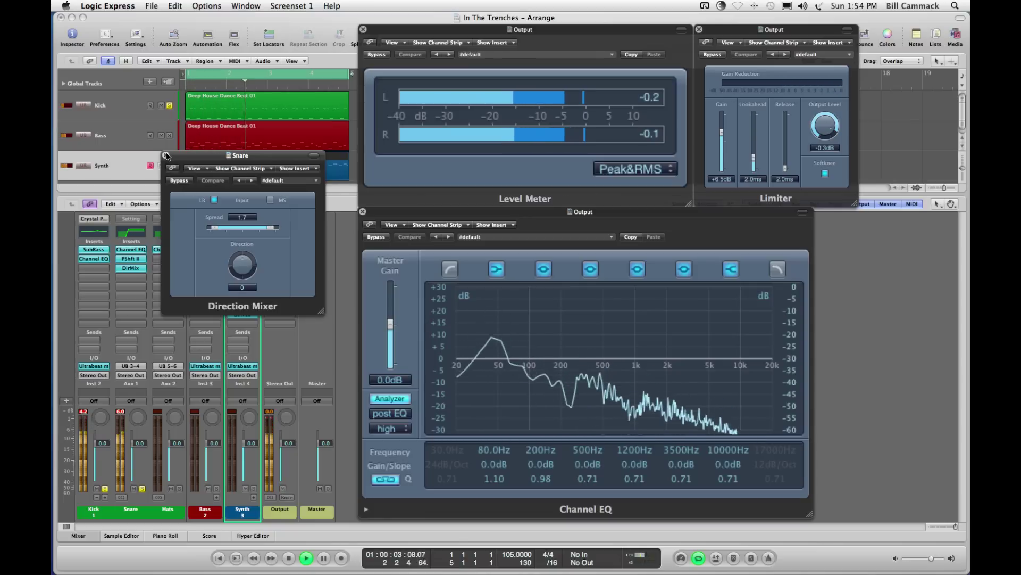
pyautogui.click(166, 156)
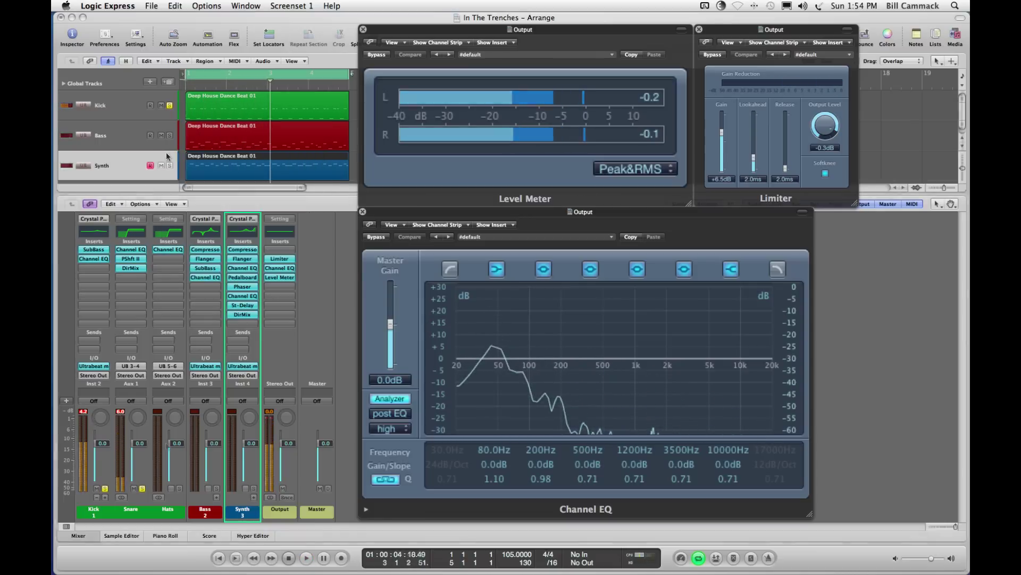
pyautogui.press('space')
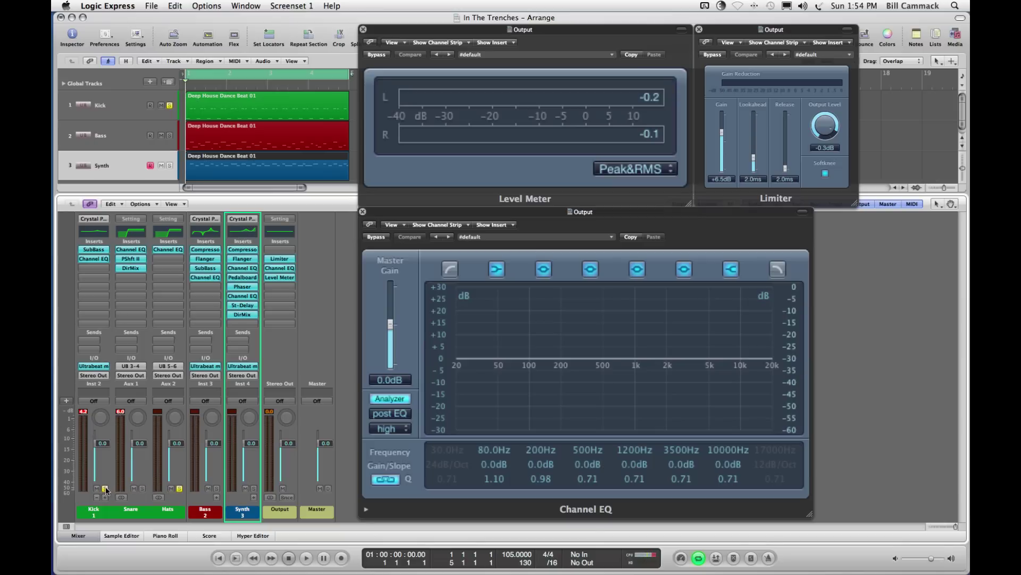
# Step: Play the Hats alone and repeatedly compare the 810 Hz low cut in its Channel EQ off and on, leaving the band enabled
pyautogui.press('space')
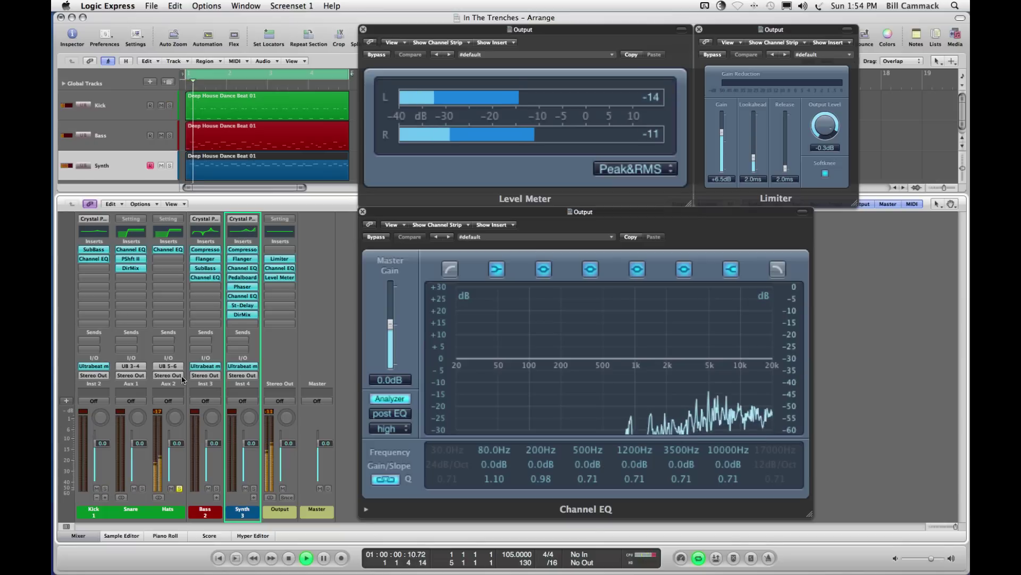
pyautogui.click(166, 248)
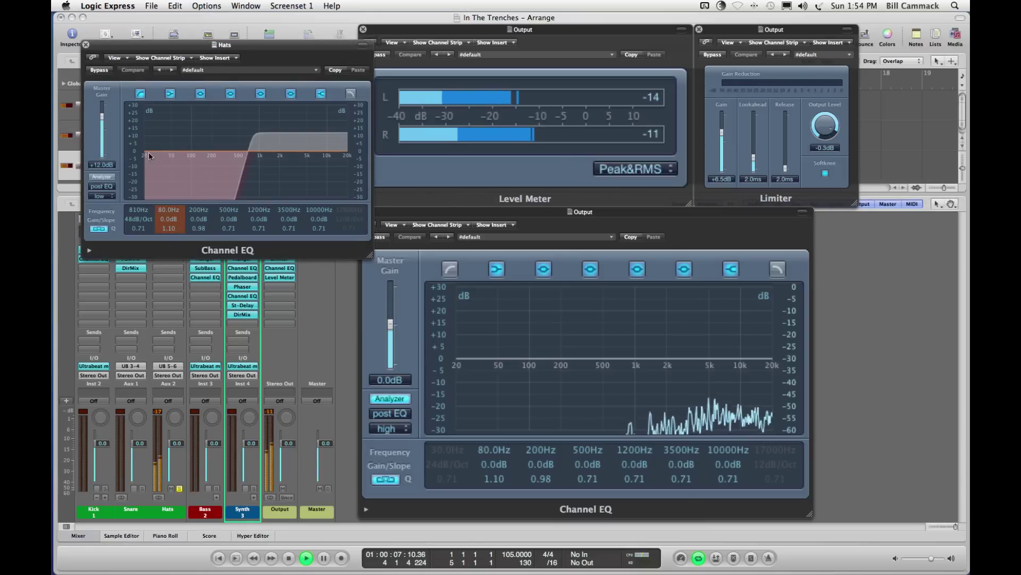
pyautogui.click(141, 96)
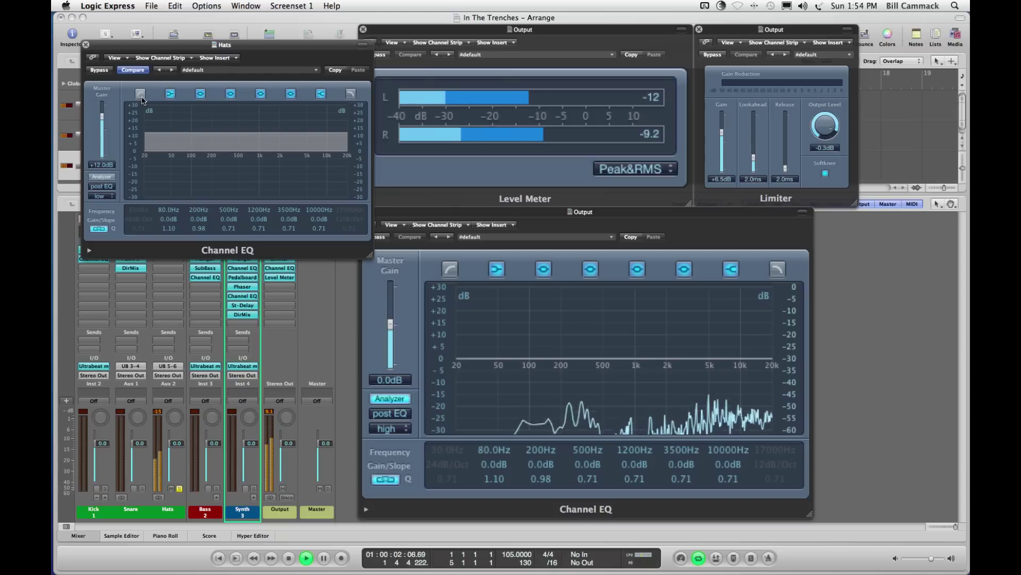
pyautogui.click(142, 98)
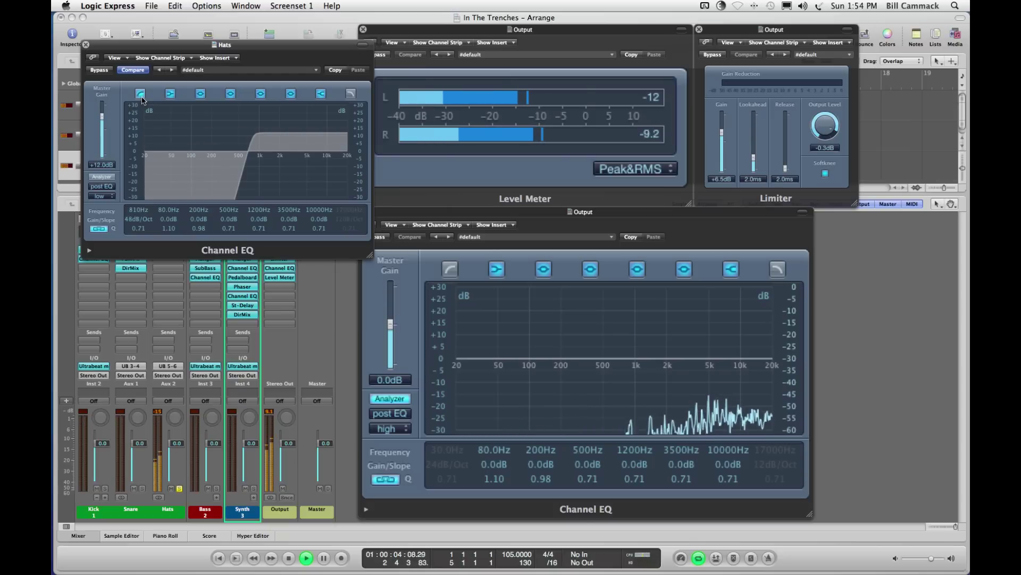
pyautogui.click(141, 98)
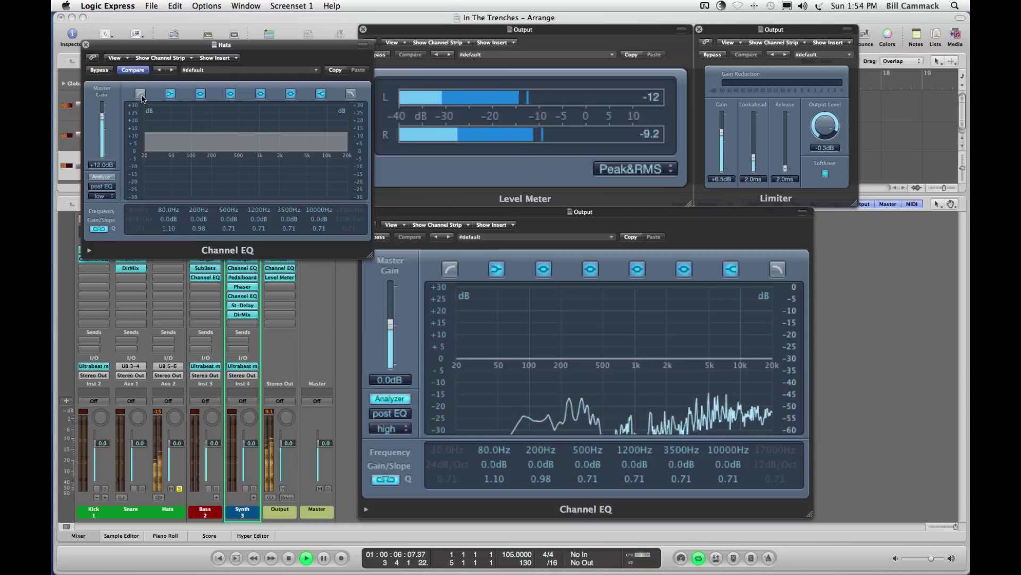
pyautogui.click(142, 98)
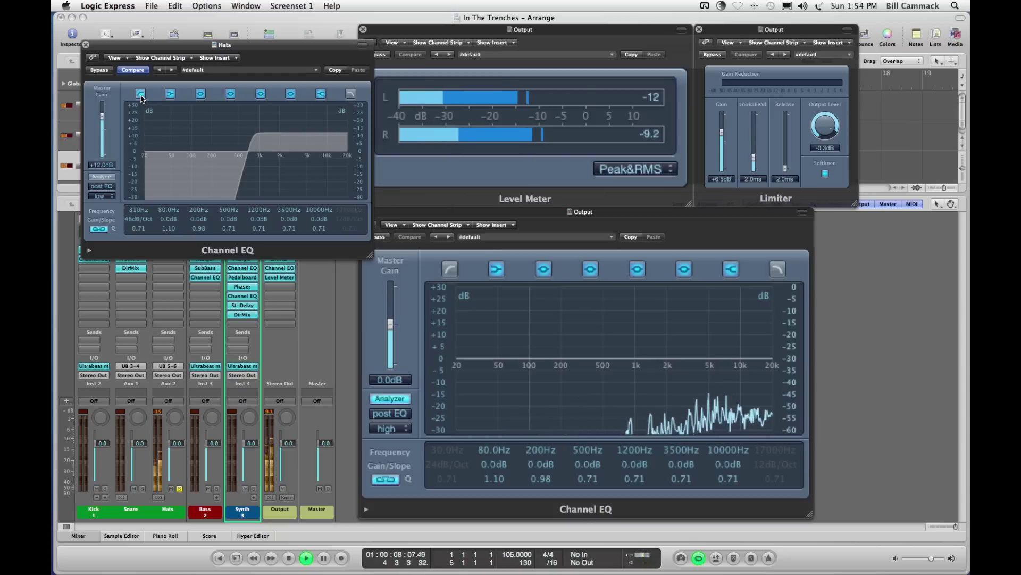
pyautogui.click(140, 95)
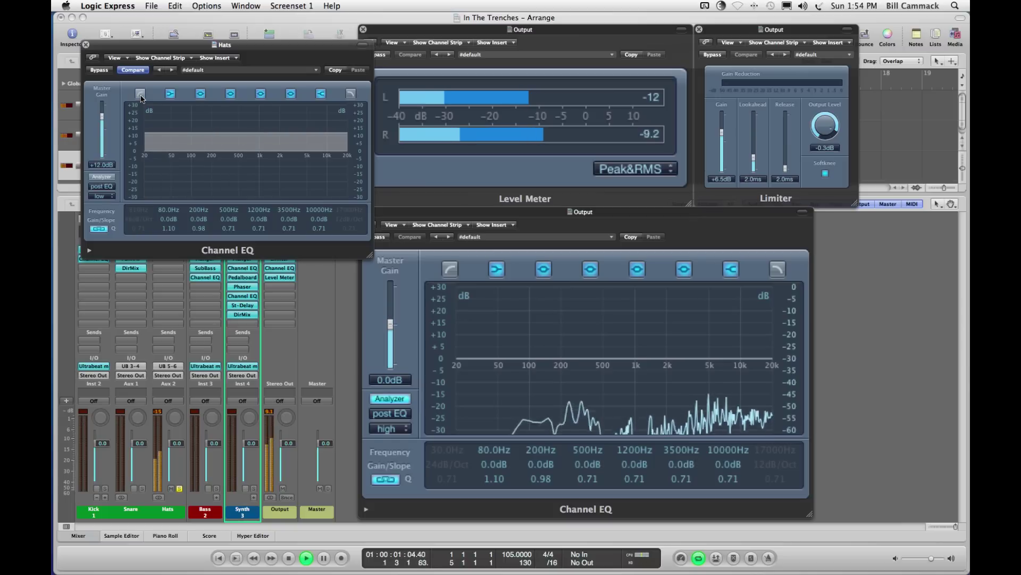
pyautogui.click(141, 96)
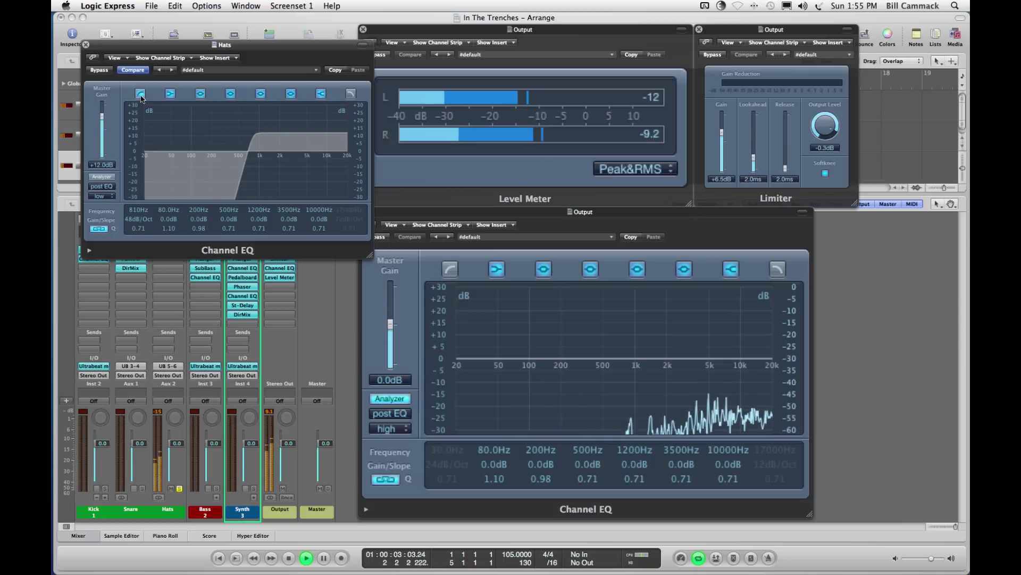
pyautogui.click(141, 95)
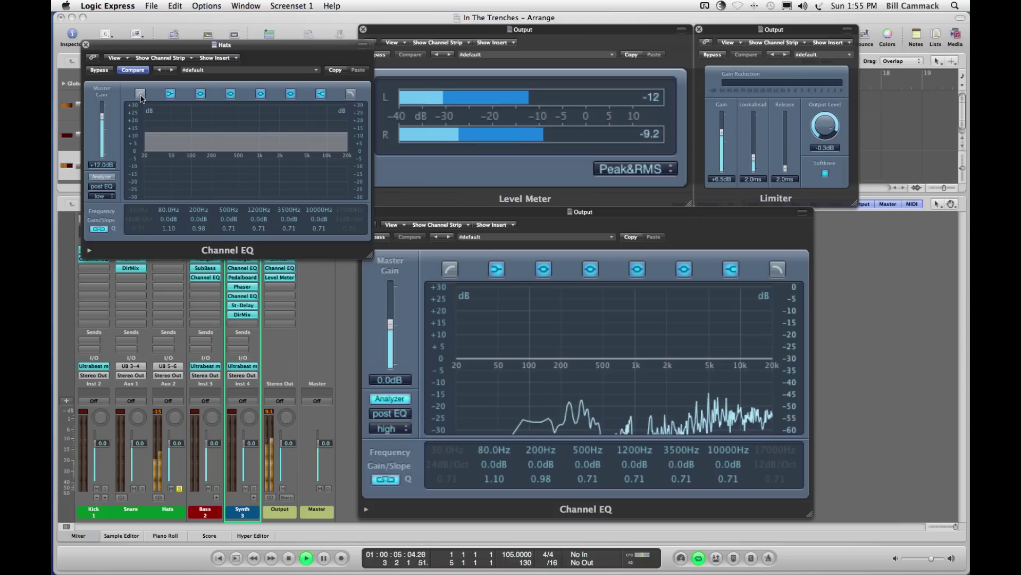
pyautogui.click(141, 95)
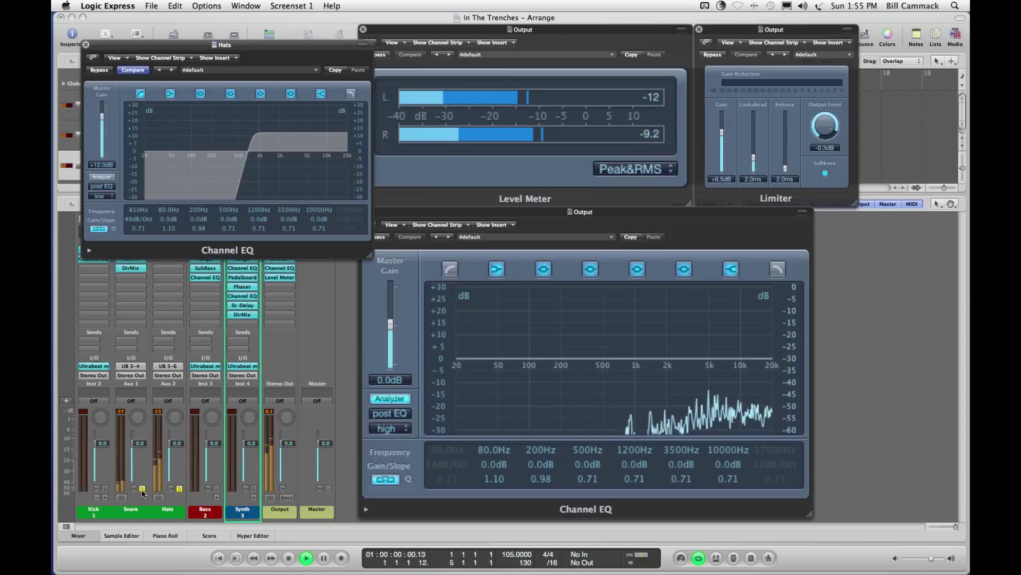
# Step: With the Snare soloed alongside the Hats, compare the Hats' 810 Hz low cut off and on during playback
pyautogui.click(140, 95)
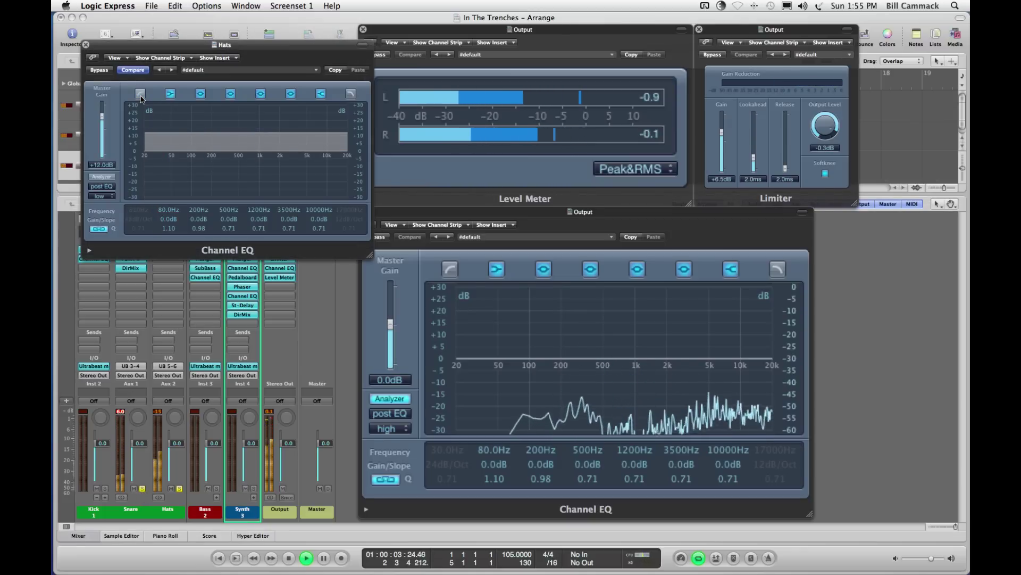
pyautogui.click(141, 95)
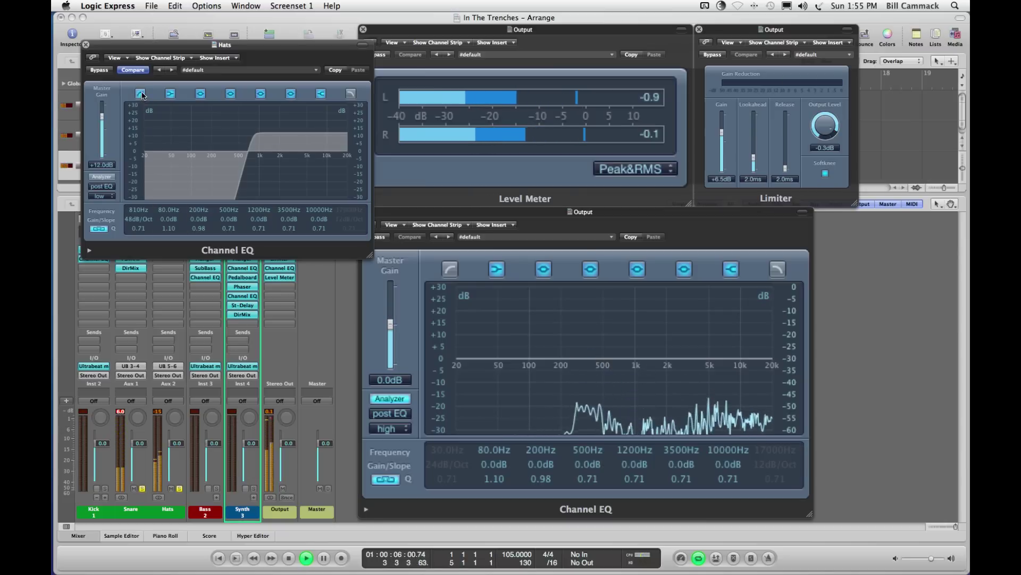
pyautogui.click(141, 95)
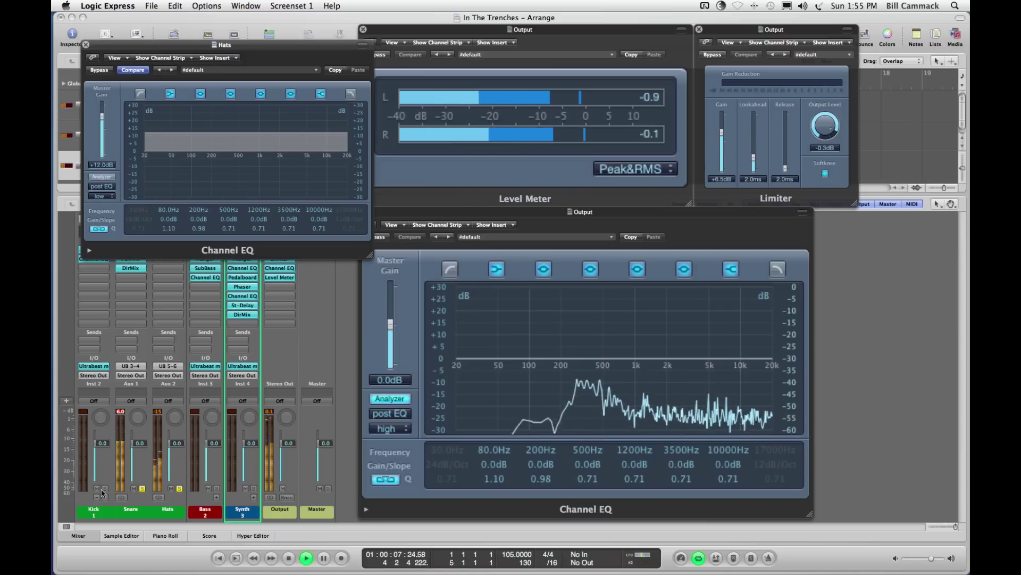
# Step: With the Kick, Snare and Hats soloed together, compare the Hats' 810 Hz low cut on and off, and stop playback with it enabled
pyautogui.click(141, 95)
pyautogui.click(140, 95)
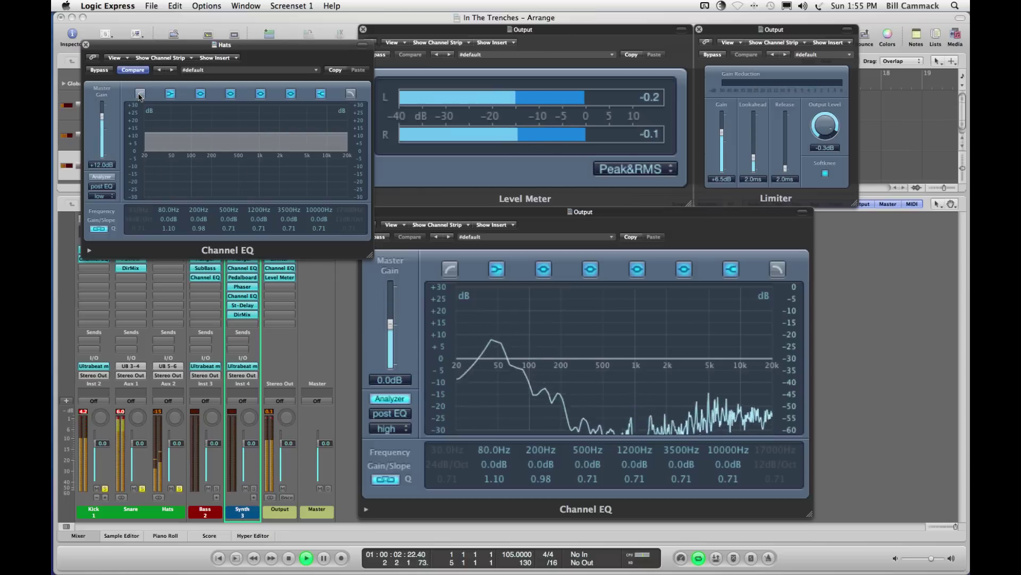
pyautogui.click(140, 95)
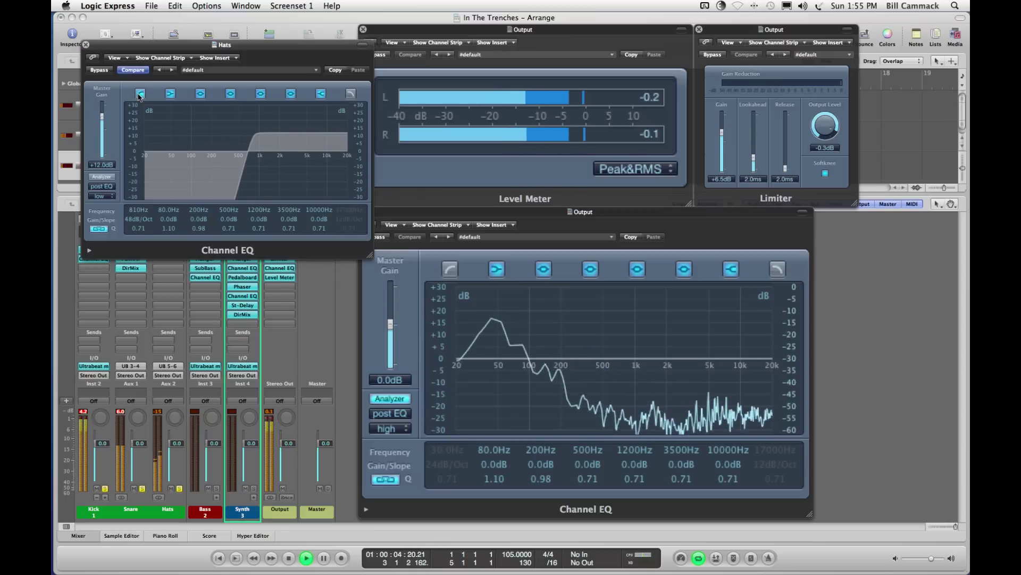
pyautogui.click(141, 95)
pyautogui.click(140, 95)
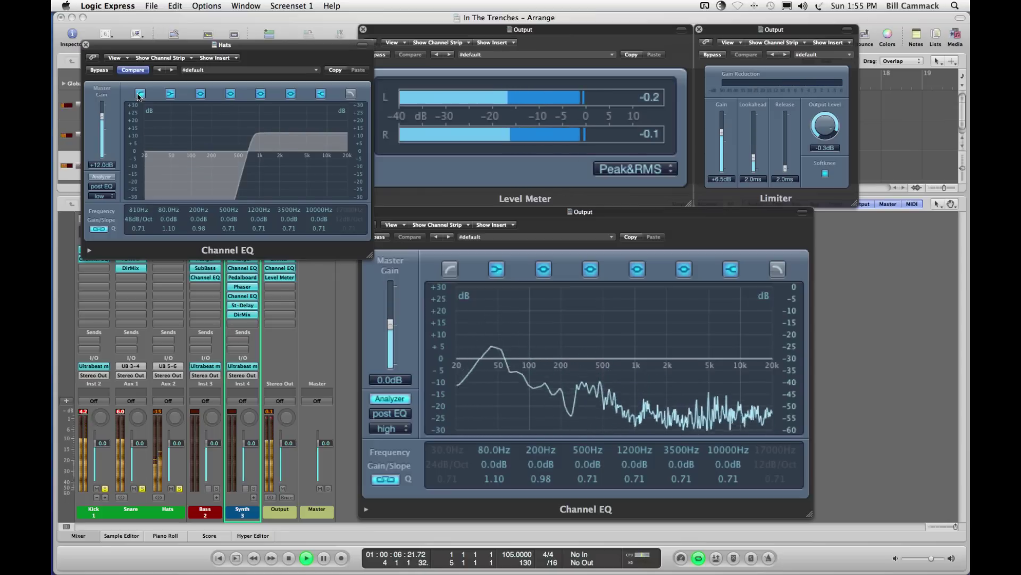
pyautogui.click(140, 95)
pyautogui.click(140, 95)
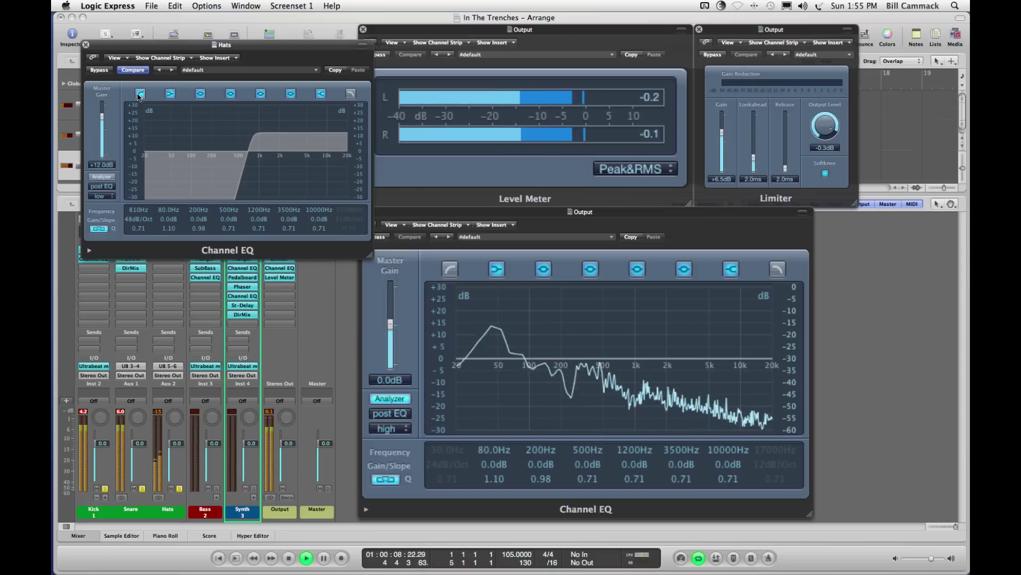
pyautogui.press('space')
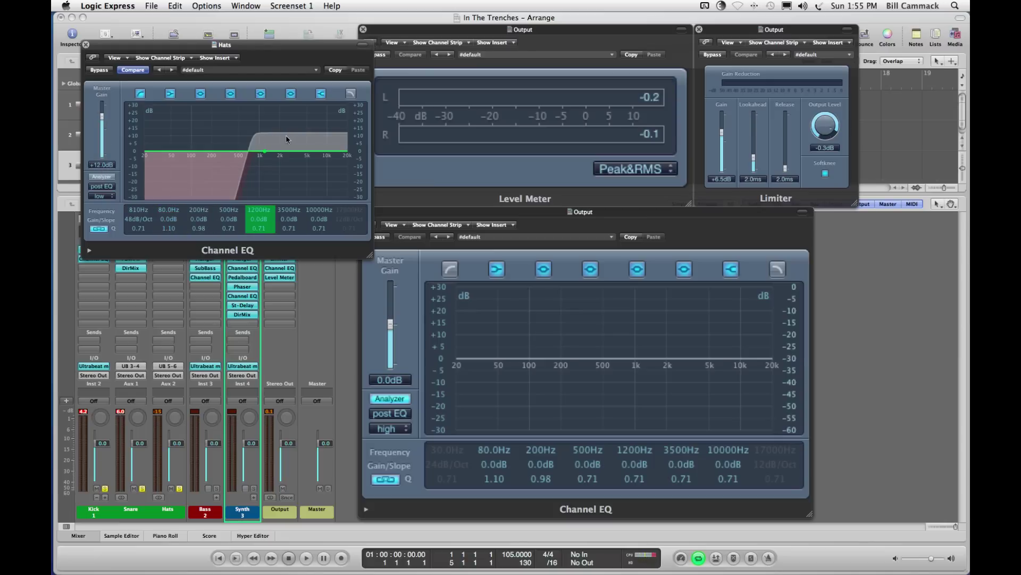
# Step: Close the Hats' Channel EQ window and play the soloed Kick, Snare and Hats together
pyautogui.click(86, 44)
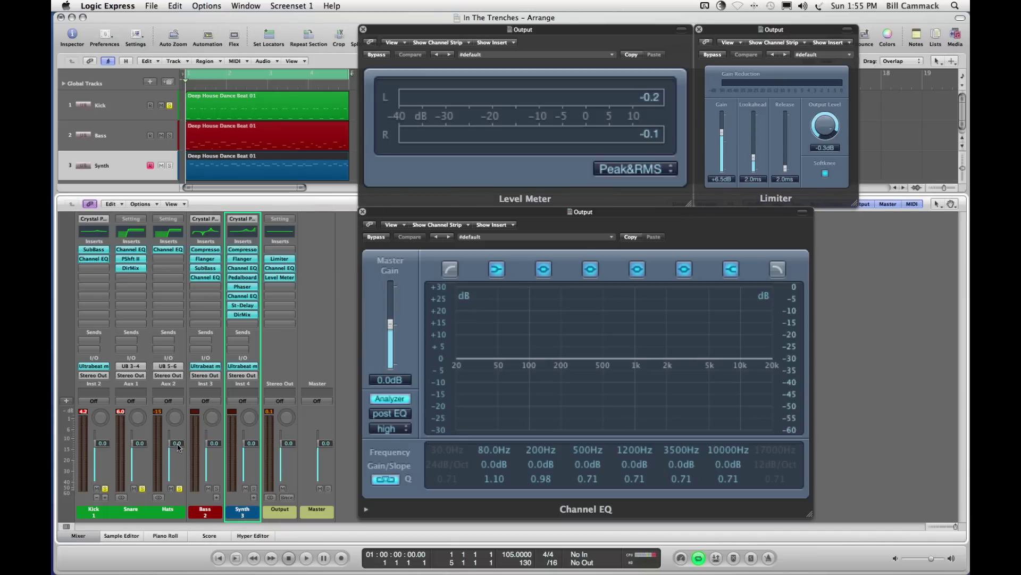
pyautogui.press('space')
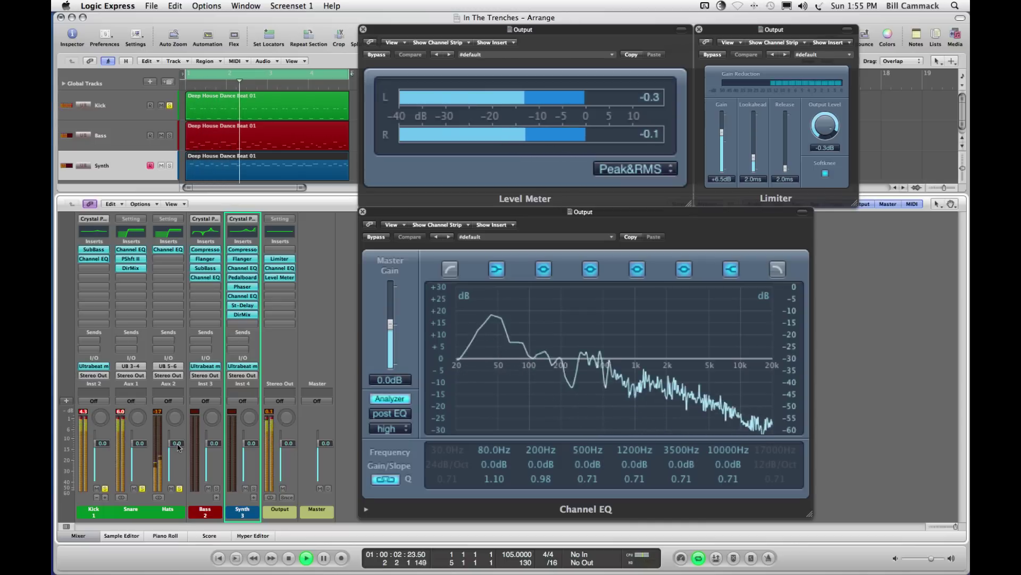
pyautogui.press('space')
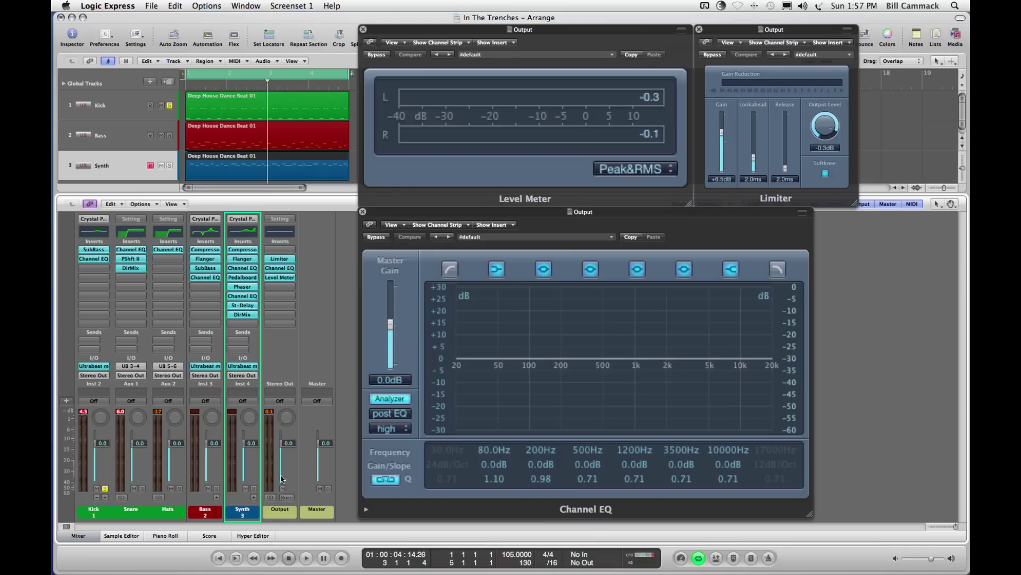
# Step: Play the Kick alone, take it out of solo to hear the full mix, and stop playback
pyautogui.press('space')
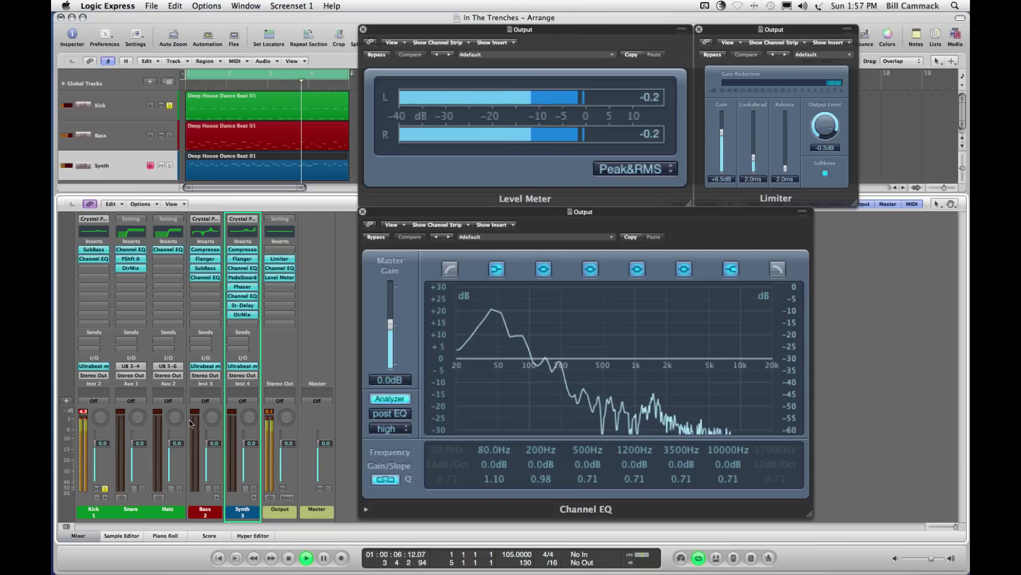
pyautogui.click(105, 489)
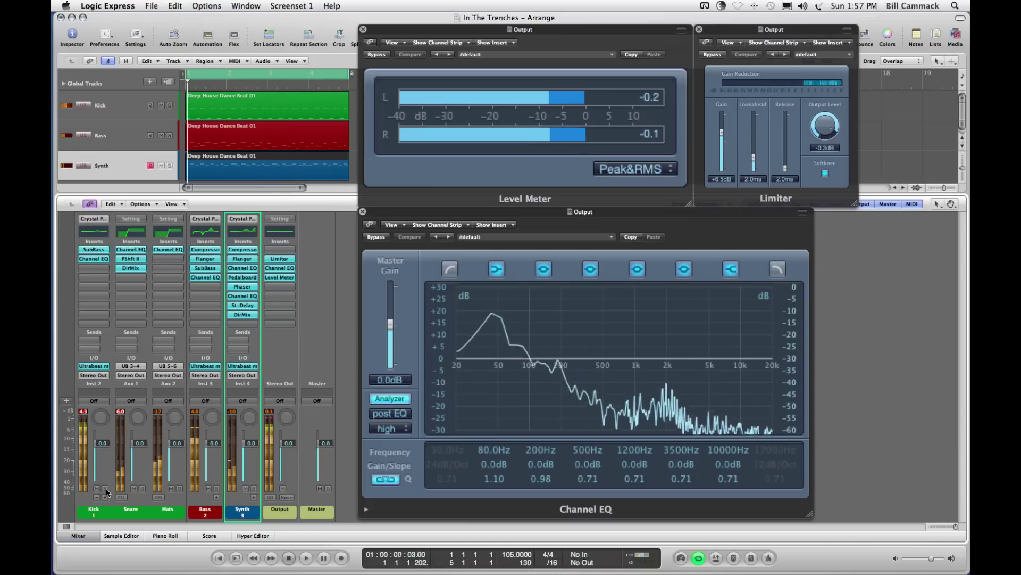
pyautogui.press('space')
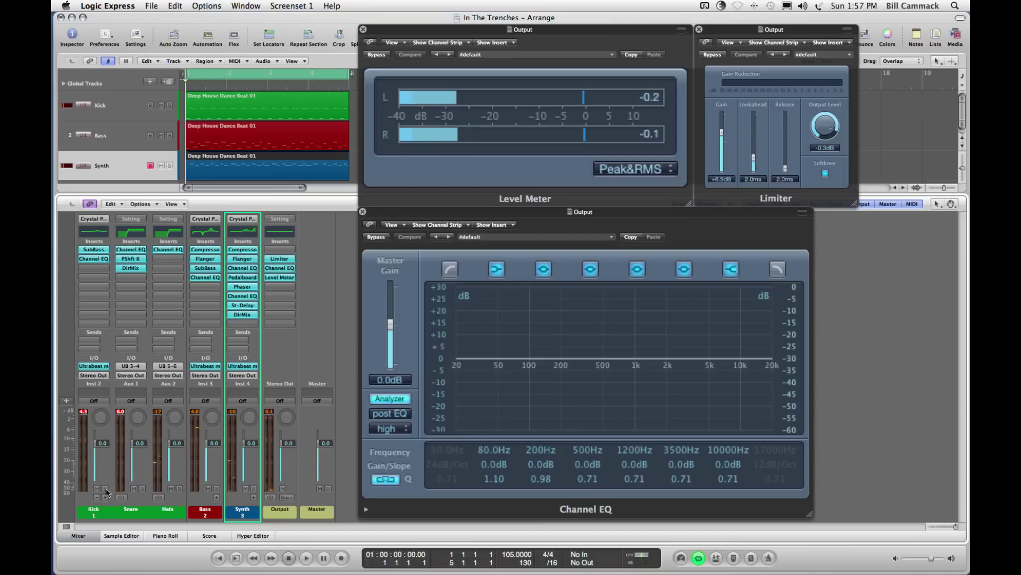
# Step: Solo the Bass and play it from the song start
pyautogui.click(217, 488)
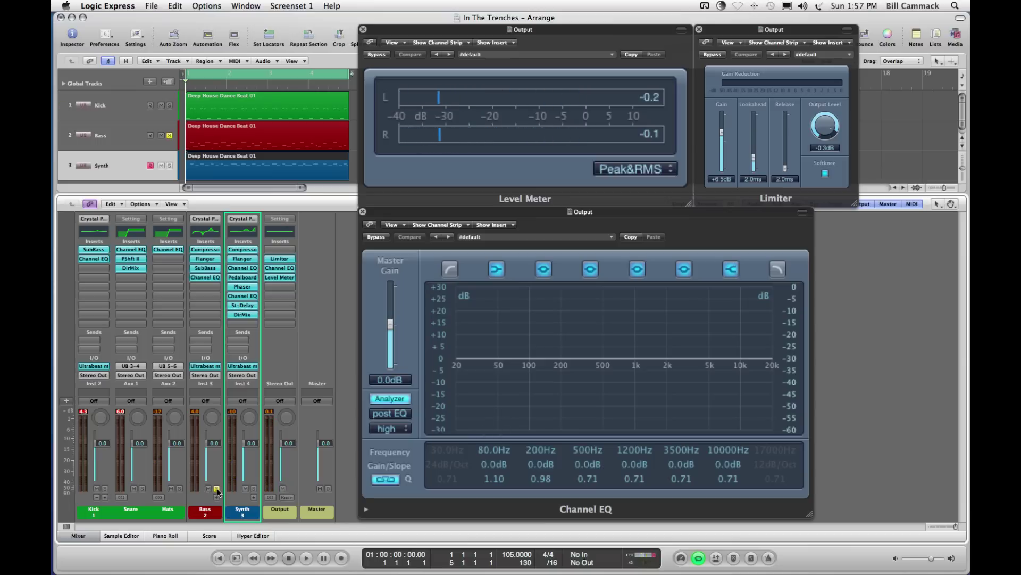
pyautogui.press('space')
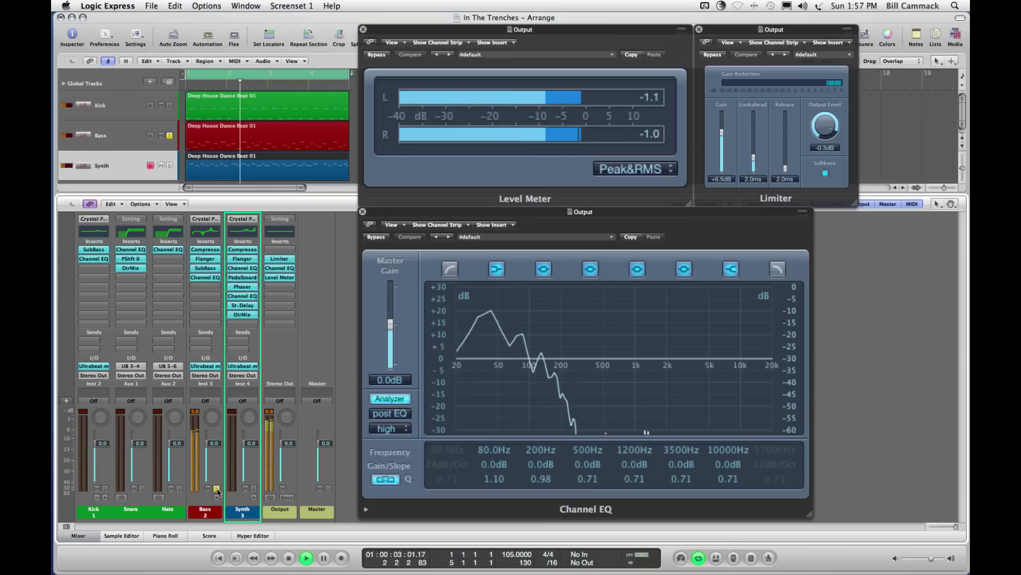
# Step: Open the Bass channel's Channel EQ and compare its 305 Hz cut off and on during playback, leaving the band enabled
pyautogui.click(204, 278)
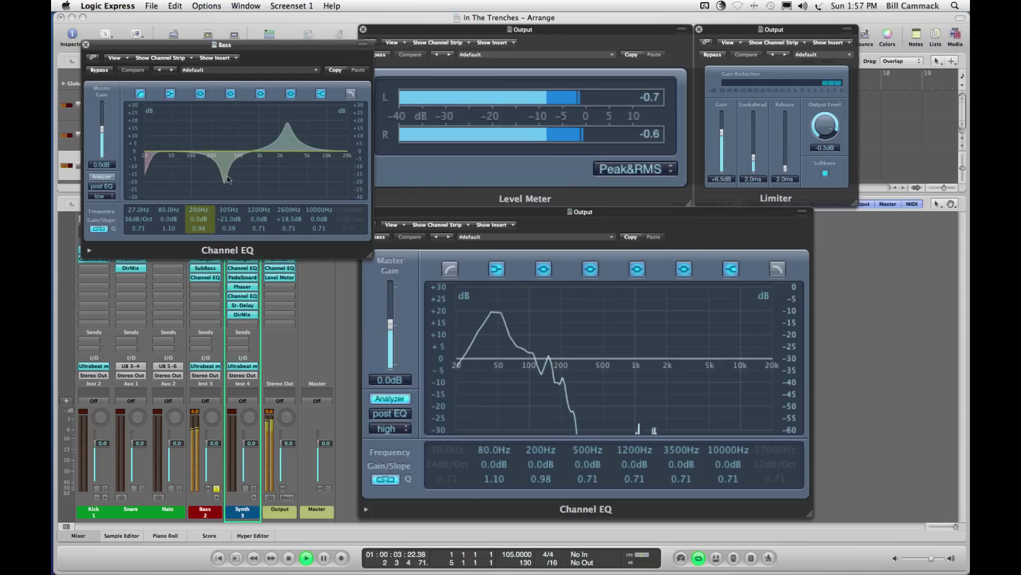
pyautogui.click(231, 93)
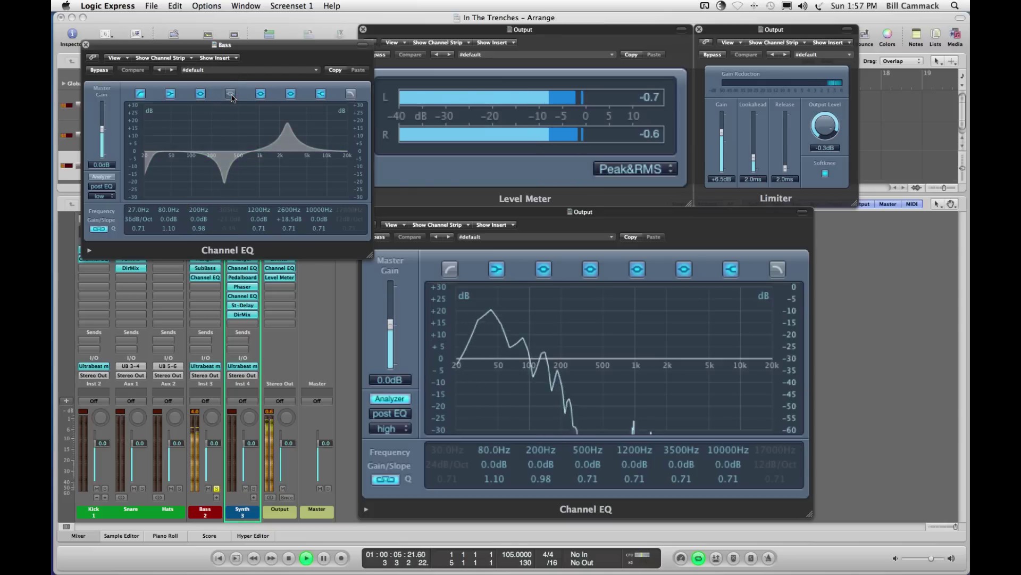
pyautogui.click(231, 94)
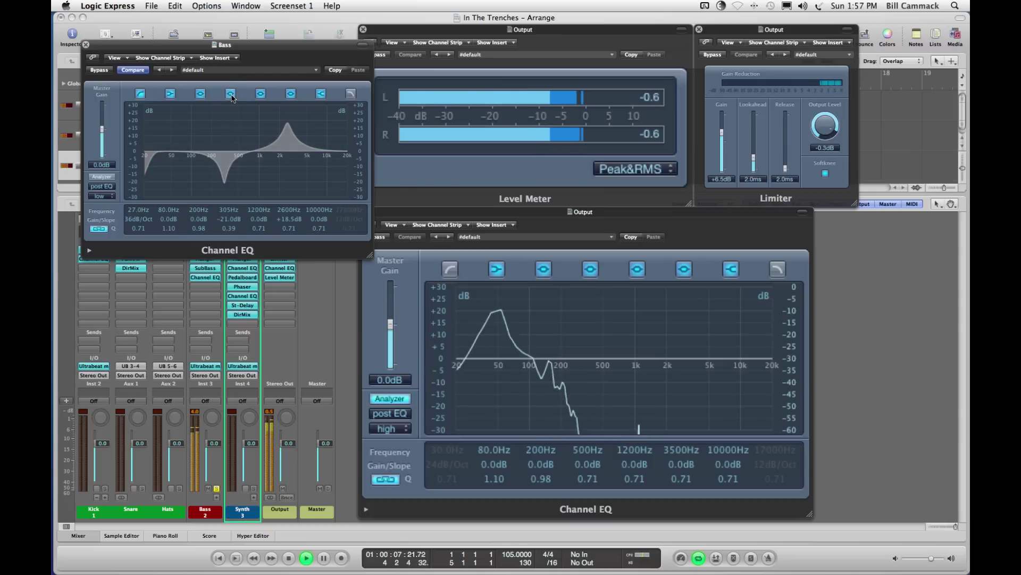
pyautogui.click(231, 94)
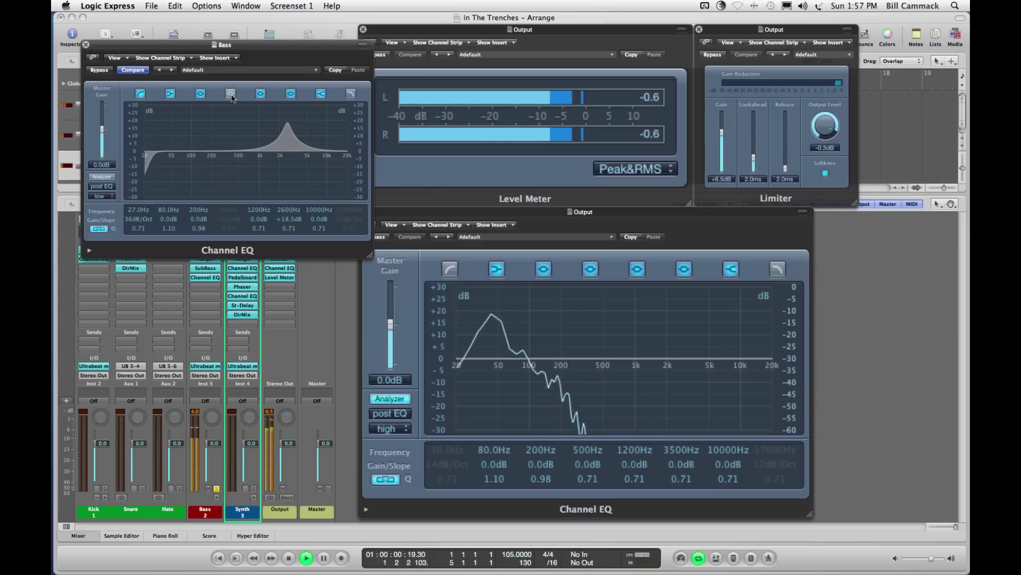
pyautogui.click(231, 94)
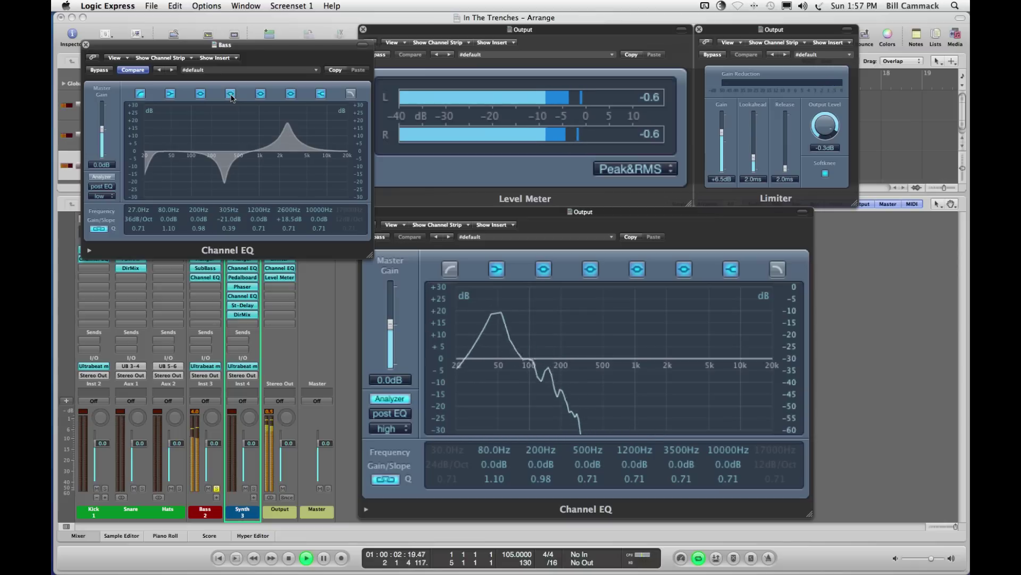
pyautogui.click(231, 94)
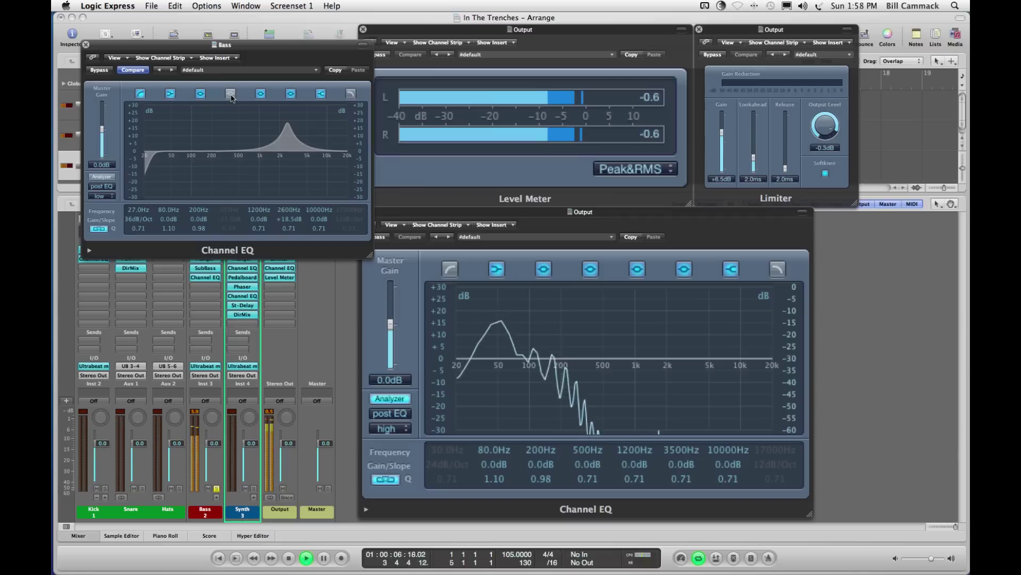
pyautogui.click(231, 94)
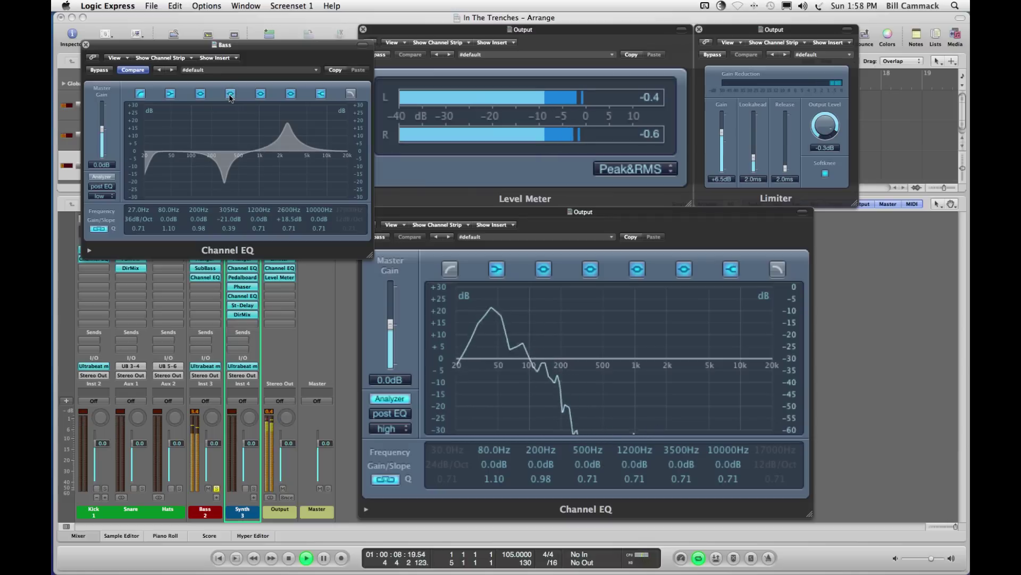
pyautogui.click(231, 95)
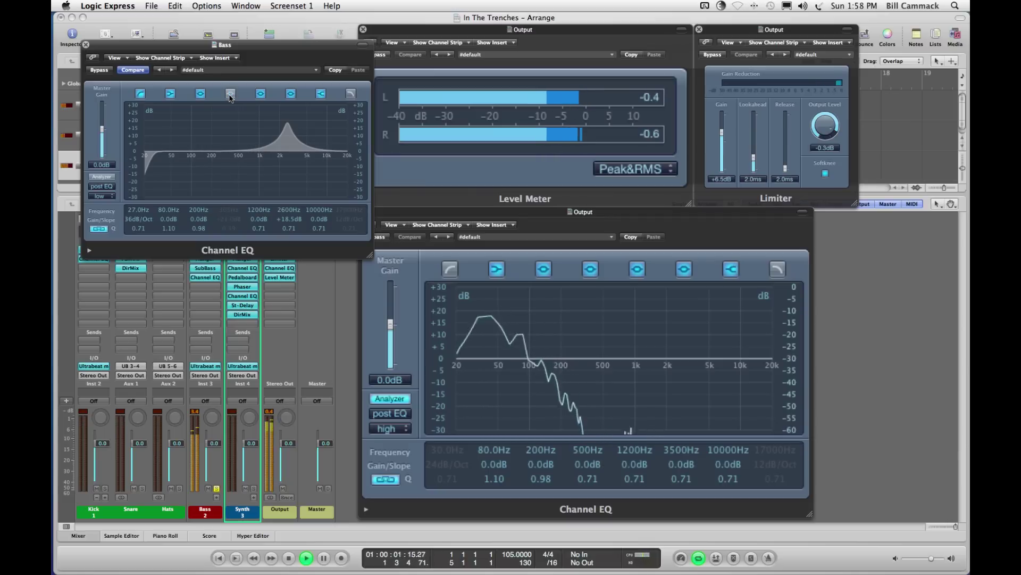
pyautogui.click(231, 94)
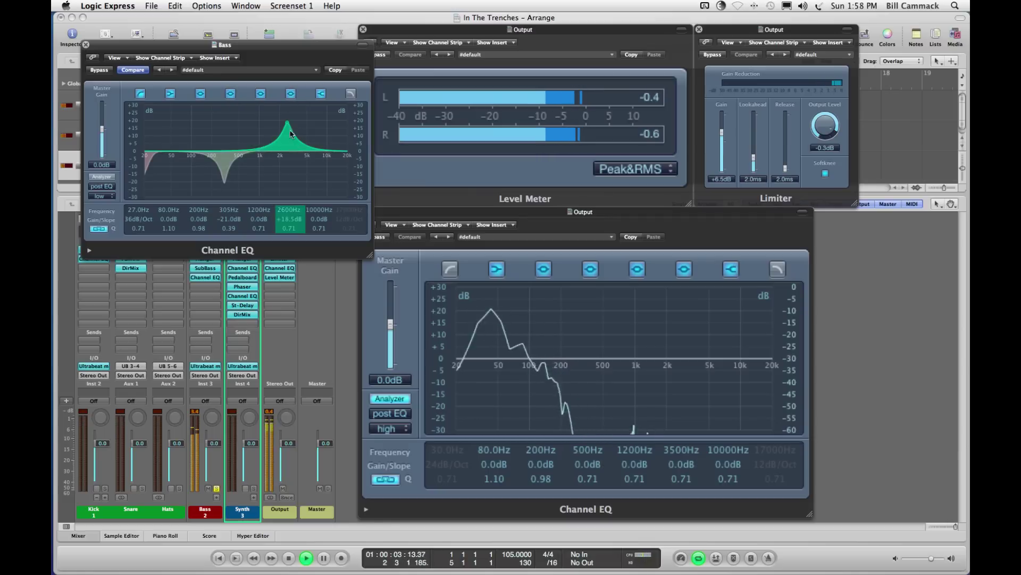
# Step: Compare the Bass Channel EQ's 2600 Hz boost off and on during playback, leaving the band enabled
pyautogui.click(291, 94)
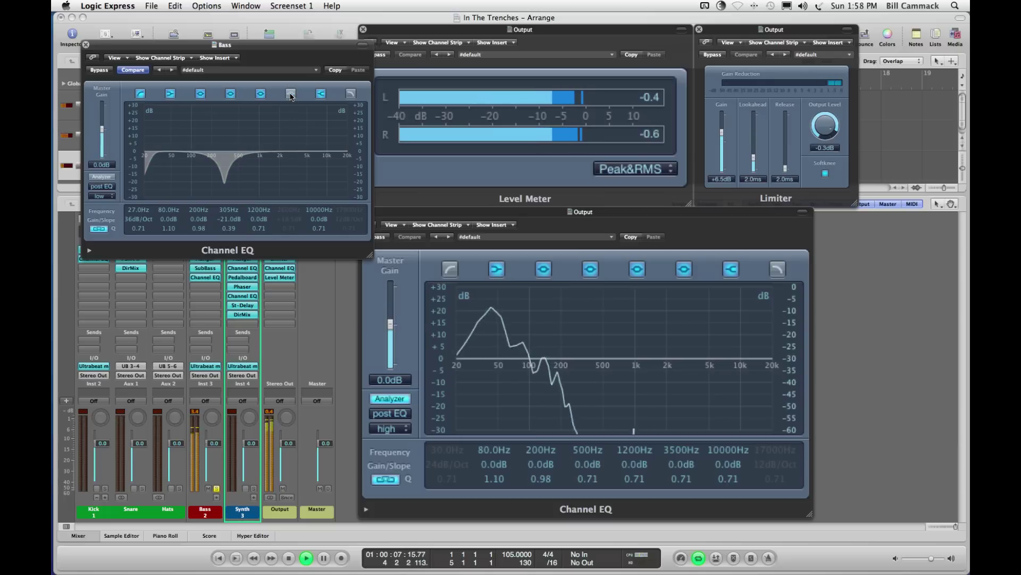
pyautogui.click(290, 94)
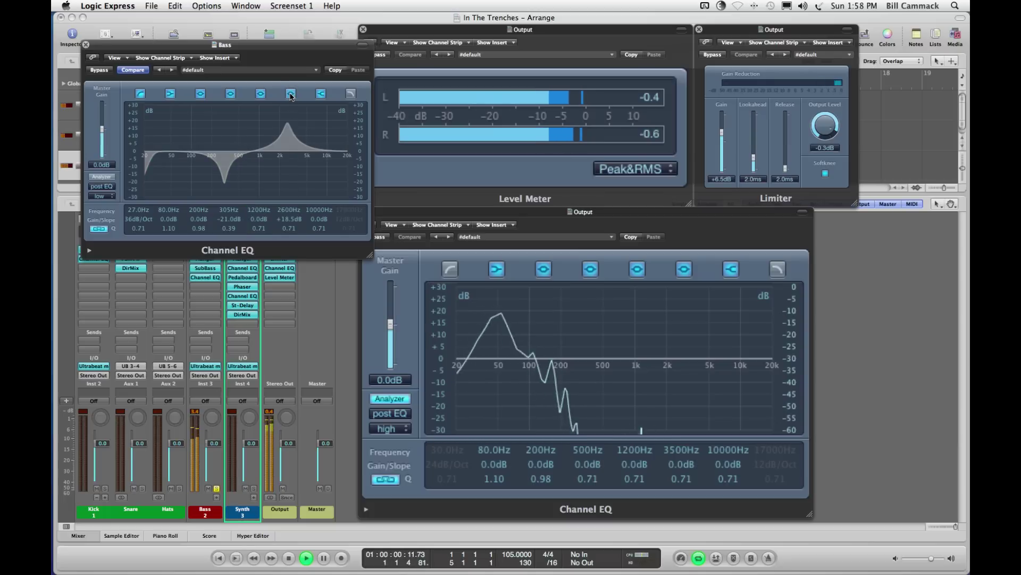
pyautogui.click(290, 94)
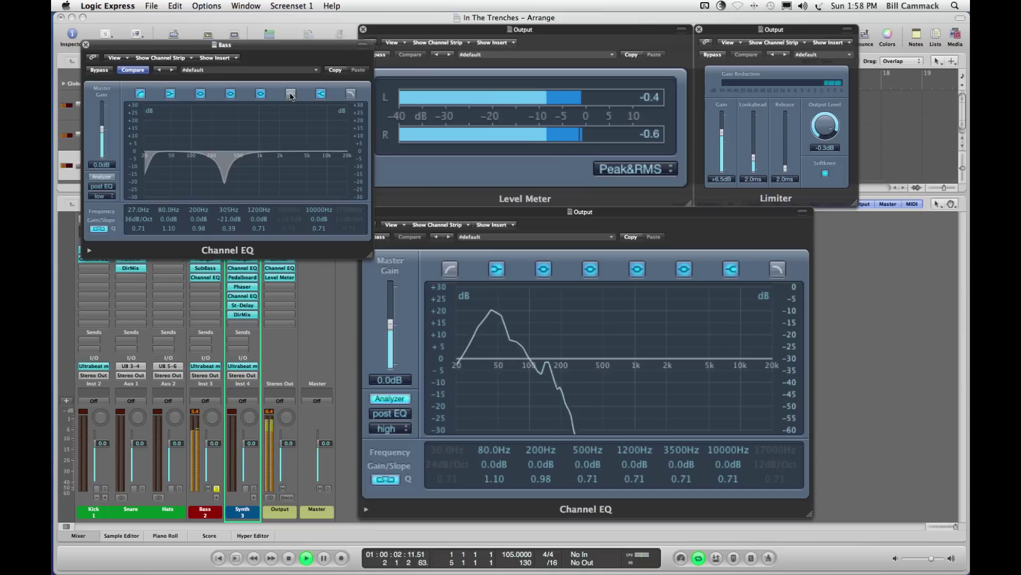
pyautogui.click(290, 94)
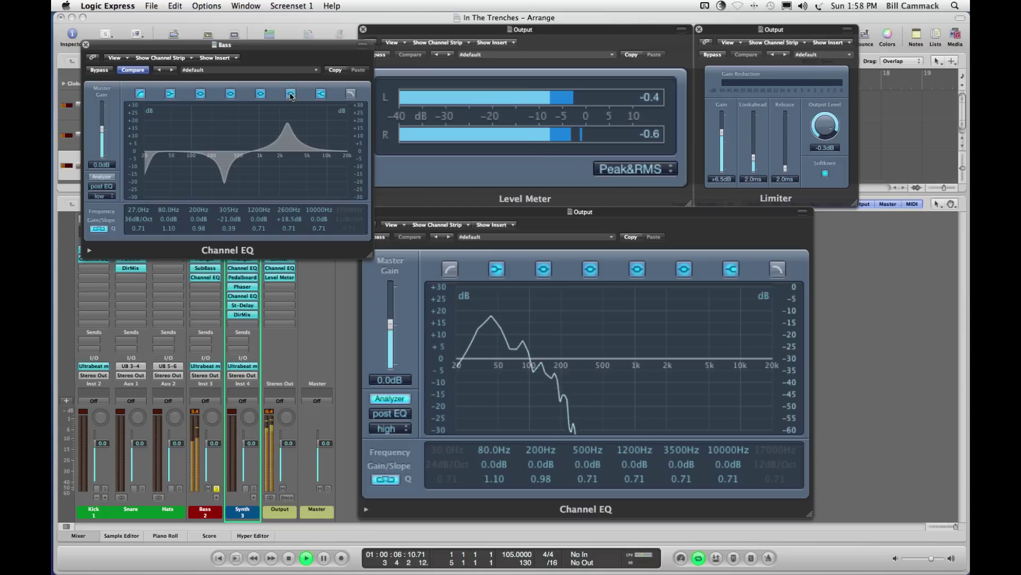
pyautogui.click(291, 94)
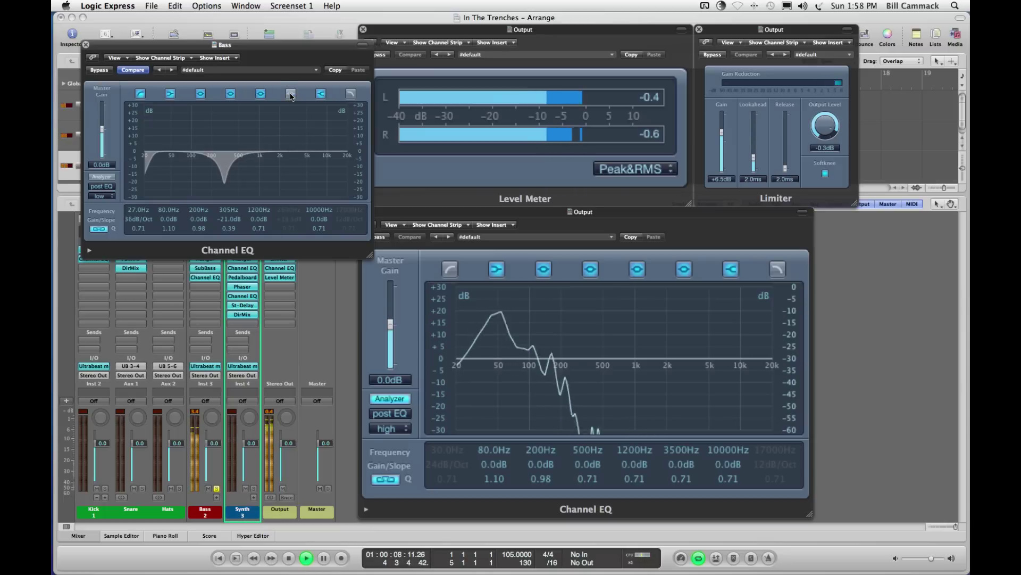
pyautogui.click(290, 95)
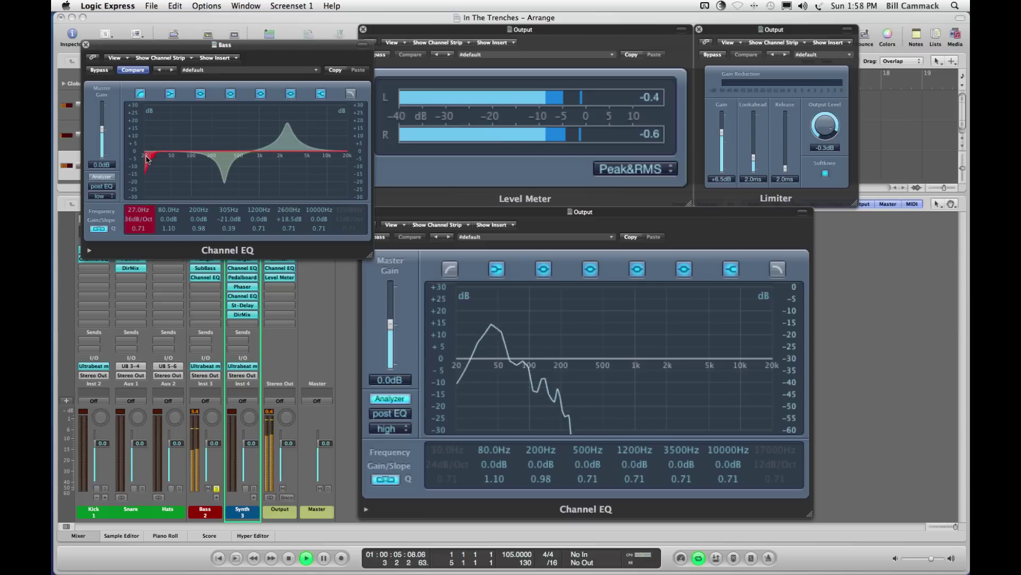
# Step: Compare the Bass Channel EQ's 27 Hz low cut off and on during playback, leaving it enabled
pyautogui.click(140, 94)
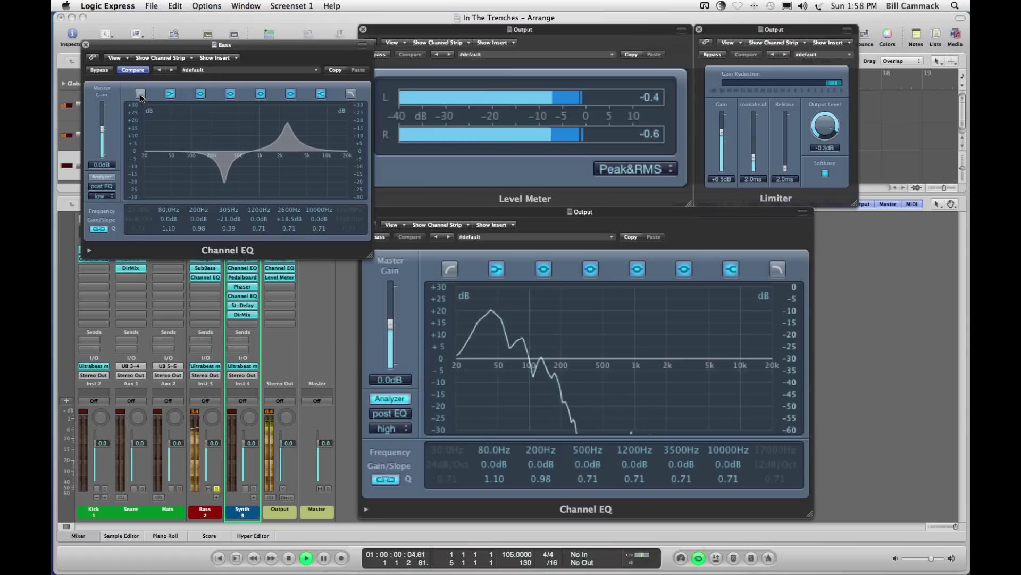
pyautogui.click(140, 94)
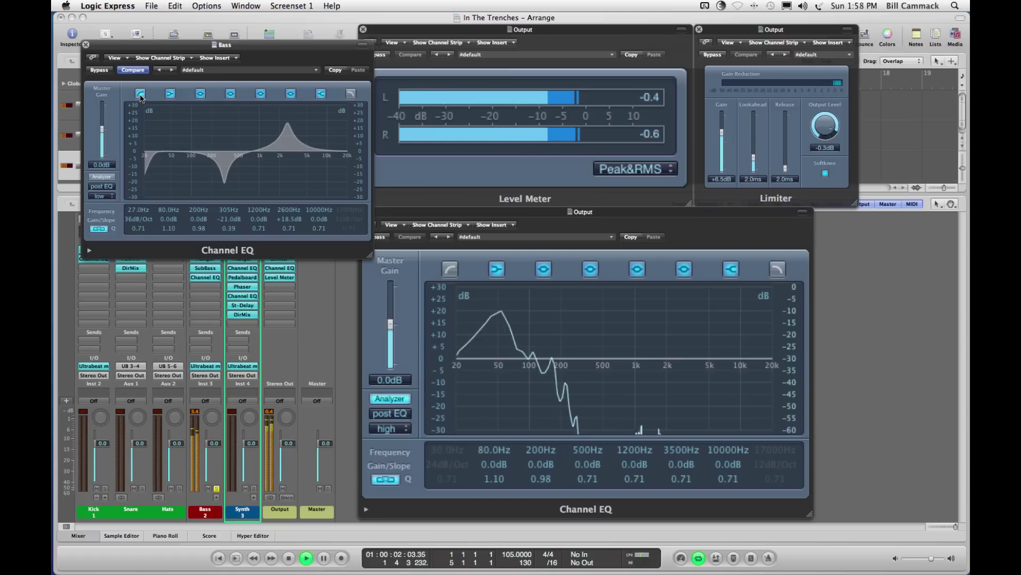
pyautogui.click(140, 94)
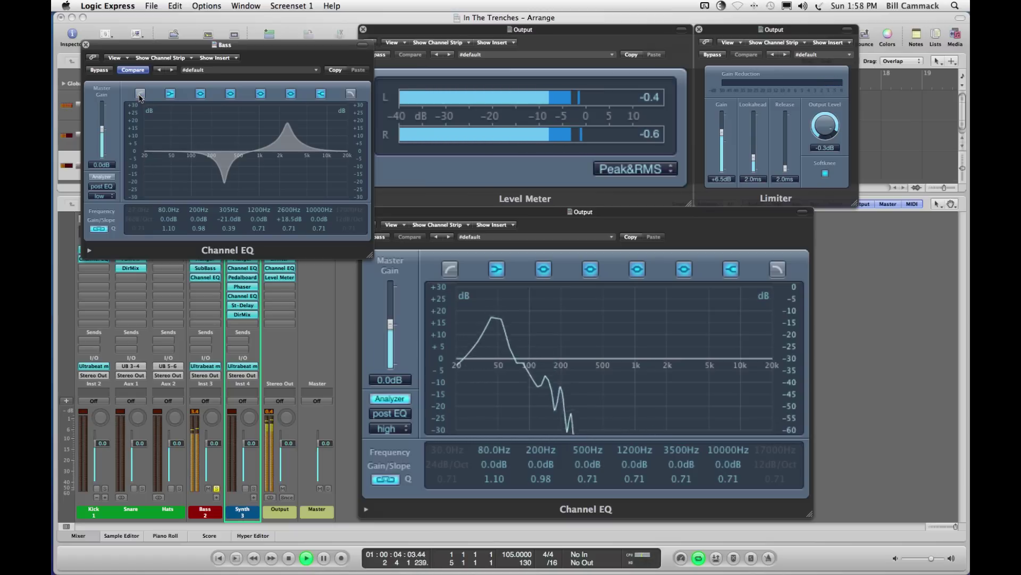
pyautogui.click(141, 94)
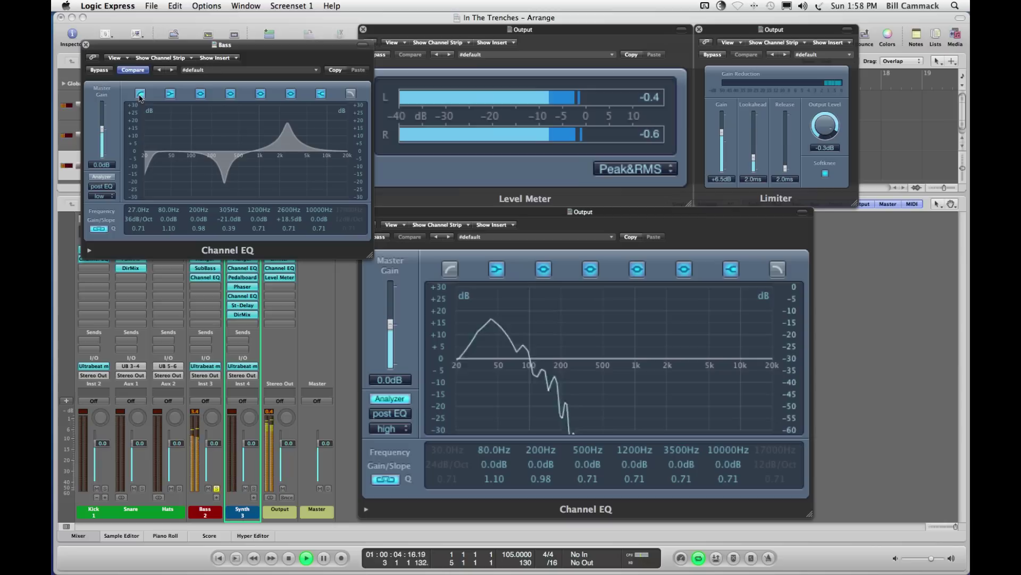
# Step: Compare the Bass with its whole Channel EQ bypassed and active, close the EQ window with it active, and stop playback
pyautogui.click(99, 70)
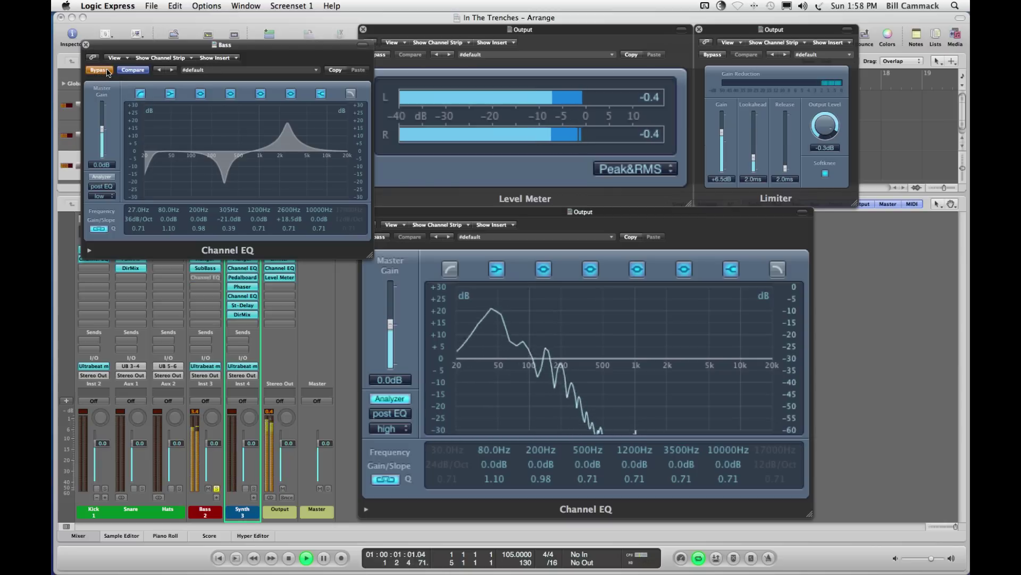
pyautogui.click(107, 71)
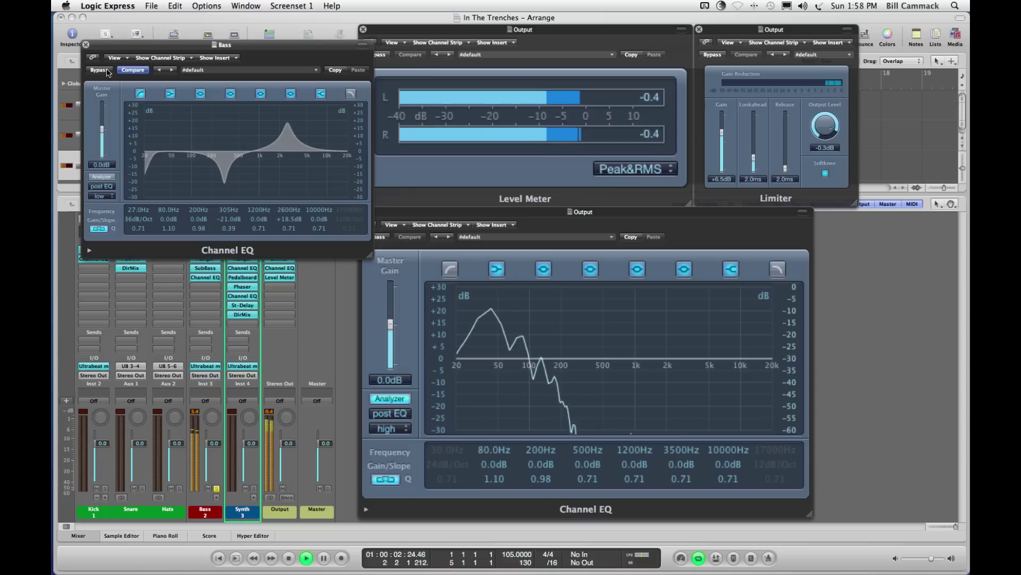
pyautogui.click(86, 45)
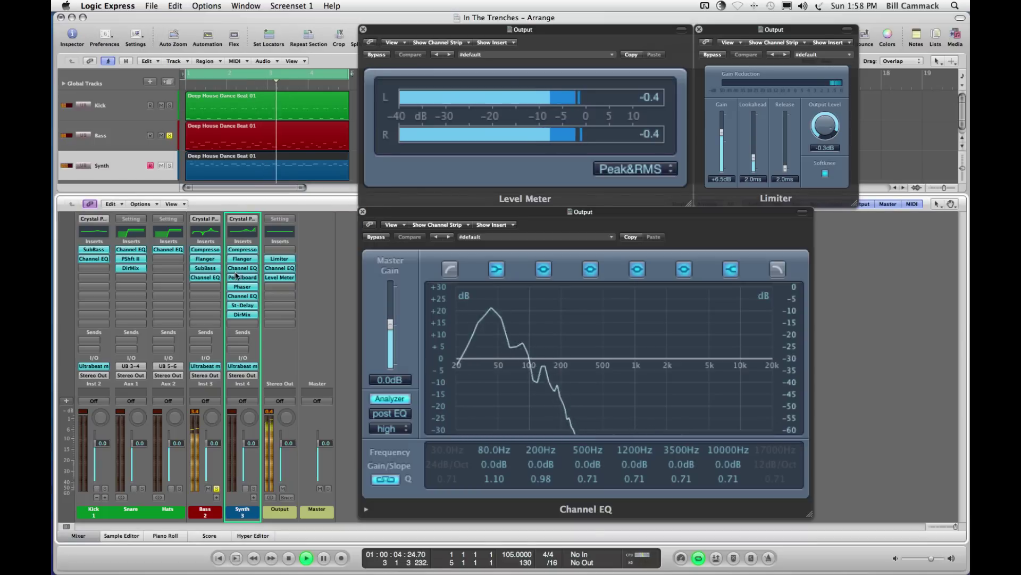
pyautogui.press('space')
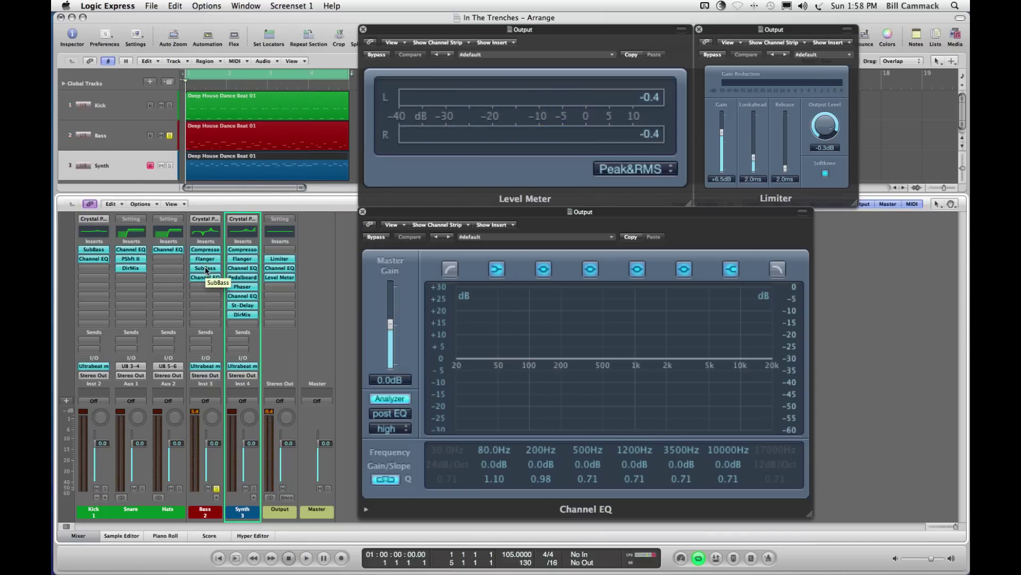
# Step: Open the Bass channel's SubBass effect, compare it bypassed and active during playback, close its window with it active, and stop playback
pyautogui.click(205, 268)
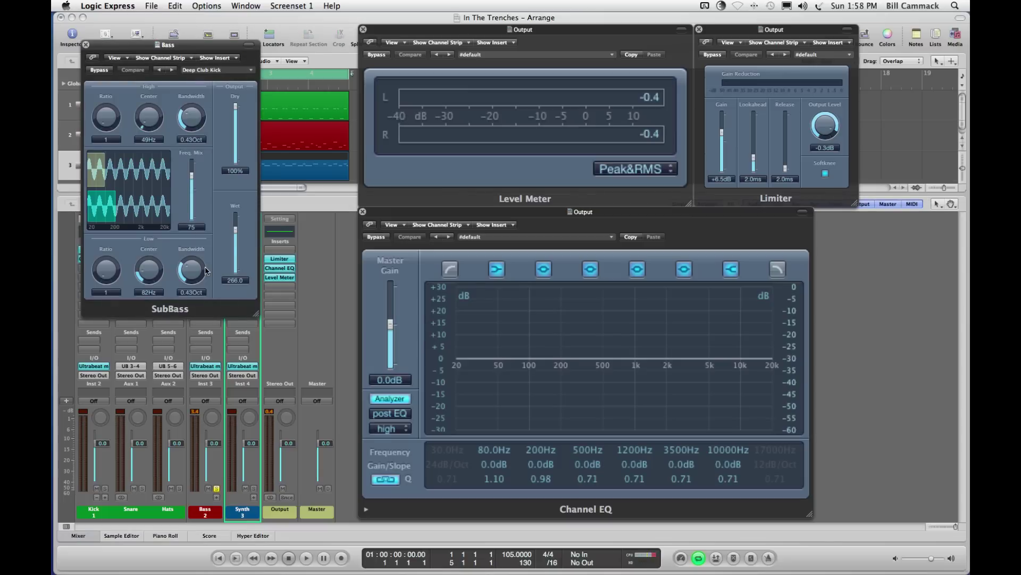
pyautogui.press('space')
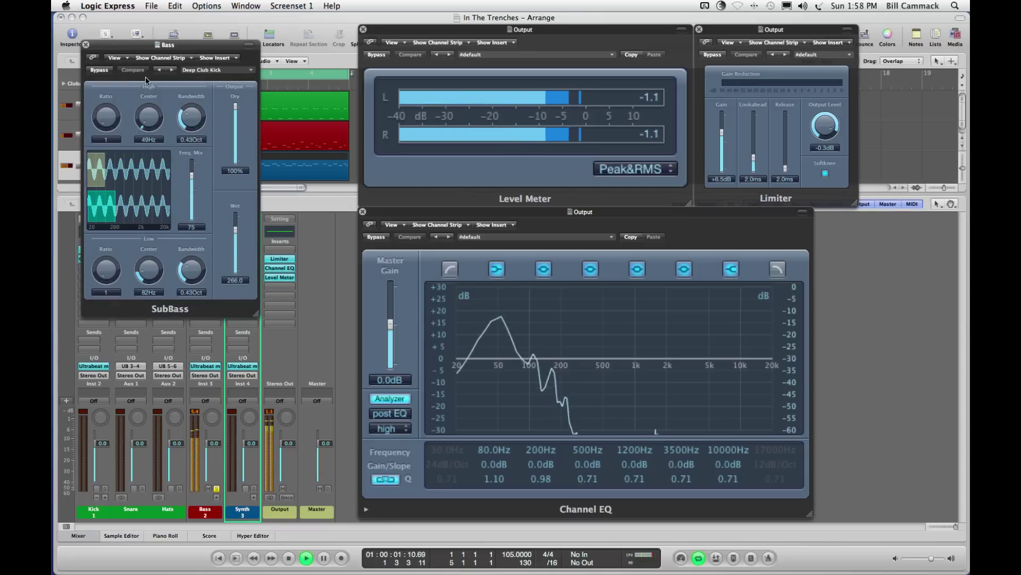
pyautogui.click(107, 70)
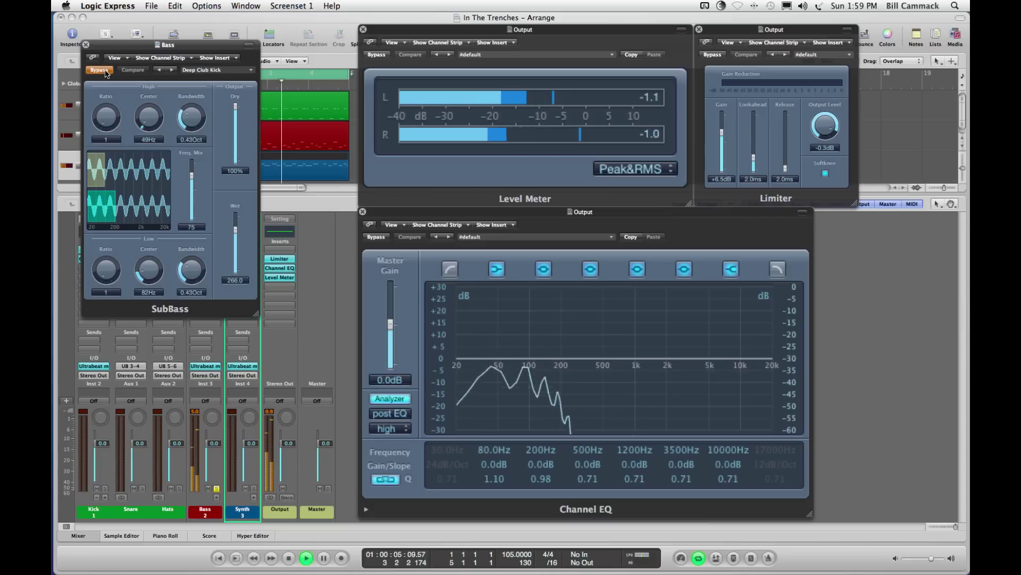
pyautogui.click(106, 71)
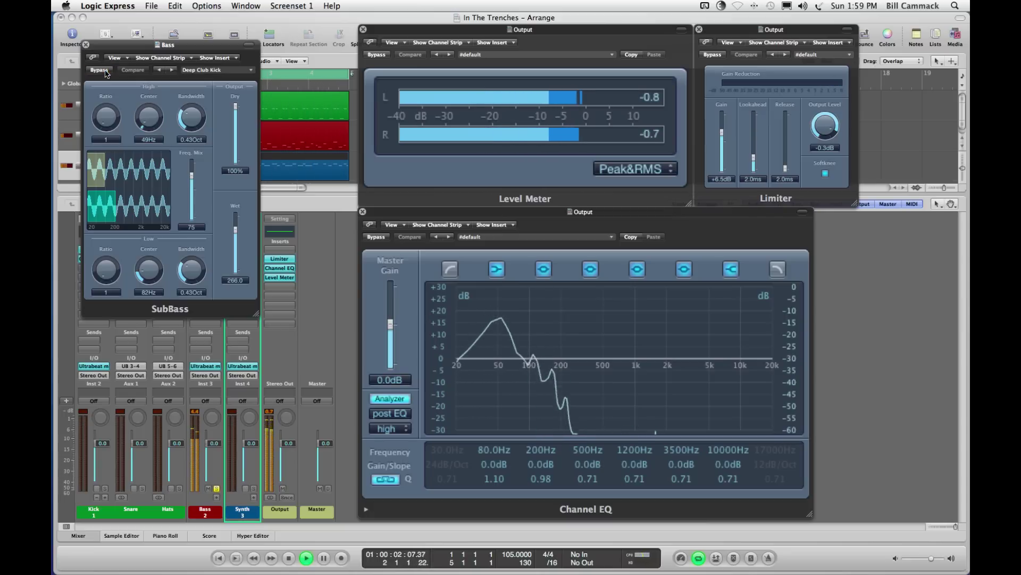
pyautogui.click(106, 72)
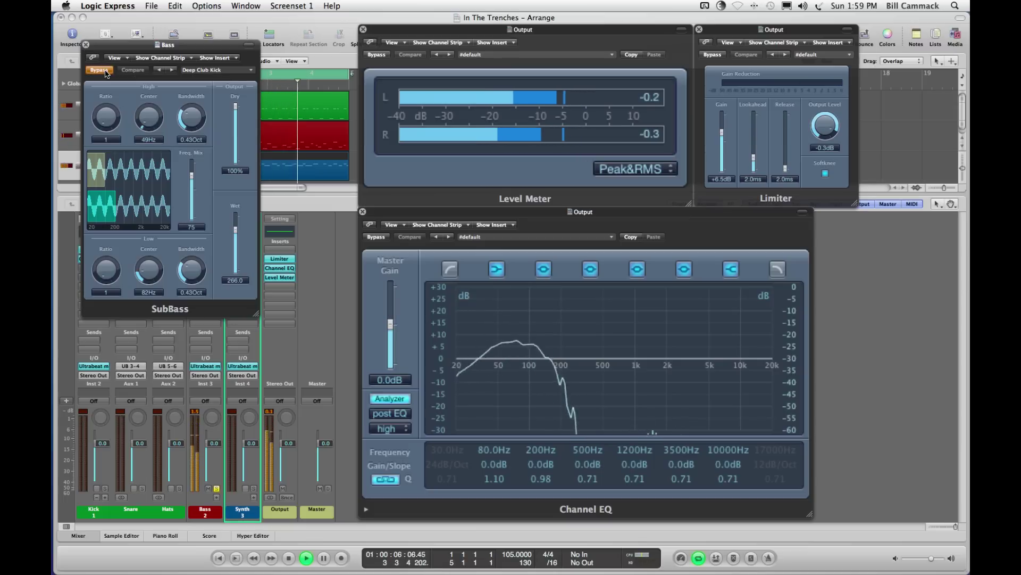
pyautogui.click(106, 71)
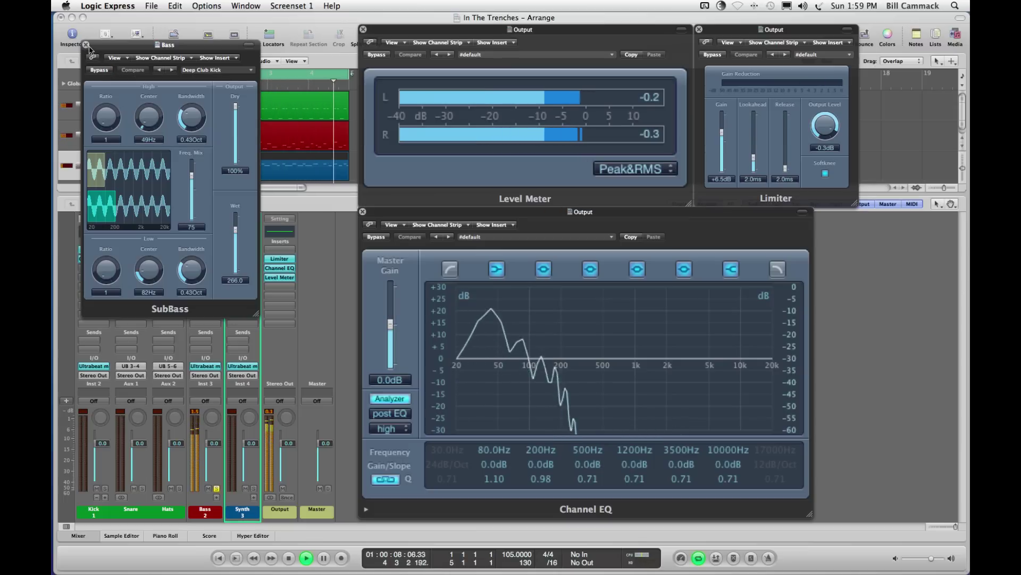
pyautogui.press('super+w')
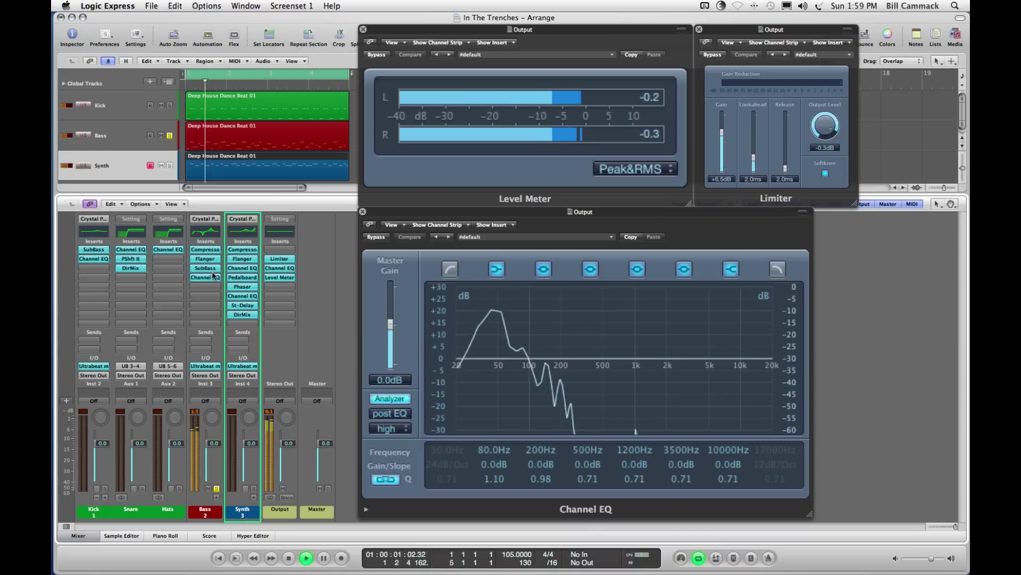
pyautogui.press('space')
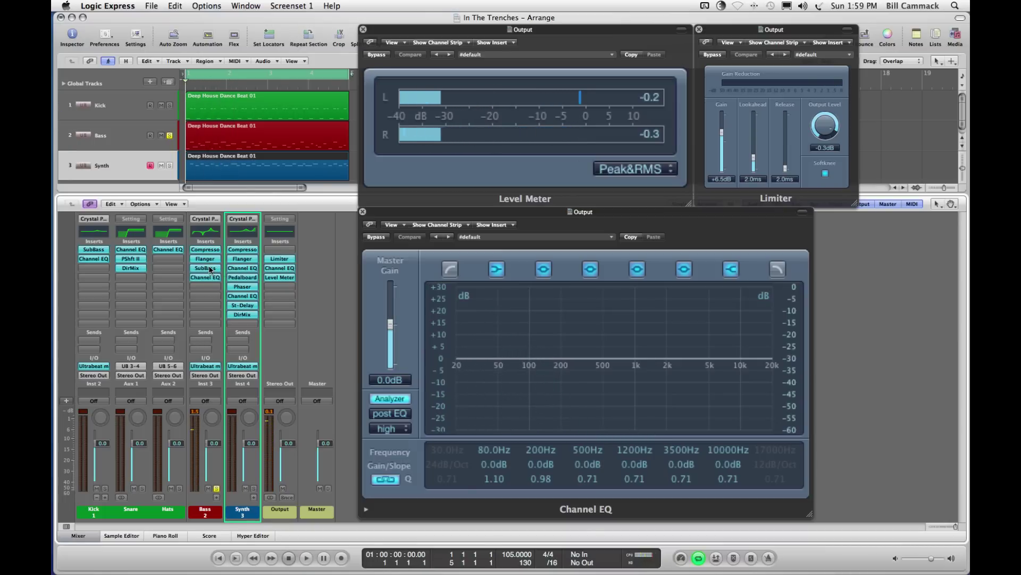
# Step: Play the soloed Bass and bypass its Channel EQ, SubBass, Flanger and Compressor one after another, listening to each change
pyautogui.press('space')
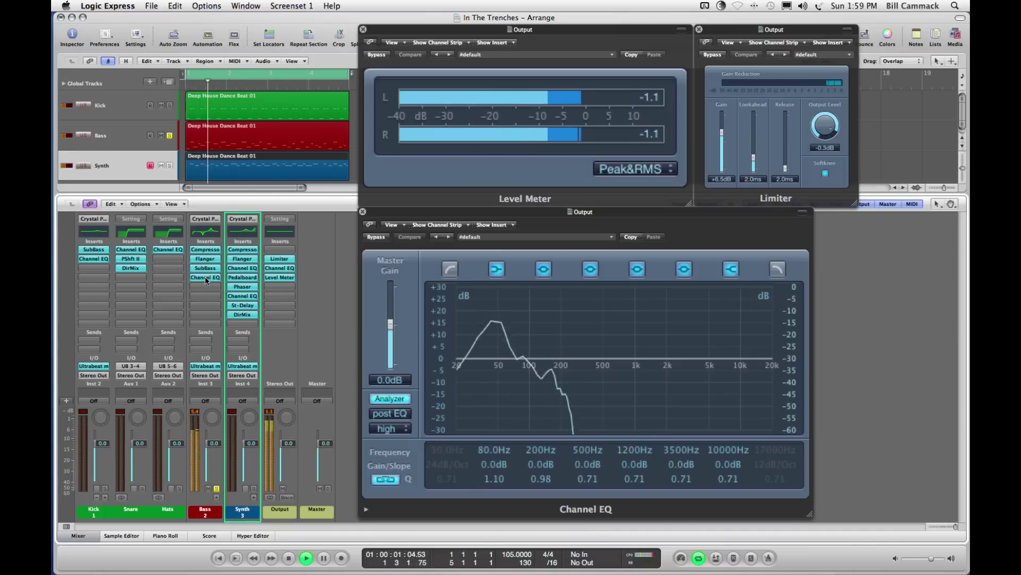
pyautogui.keyDown('alt'); pyautogui.click(206, 278); pyautogui.keyUp('alt')
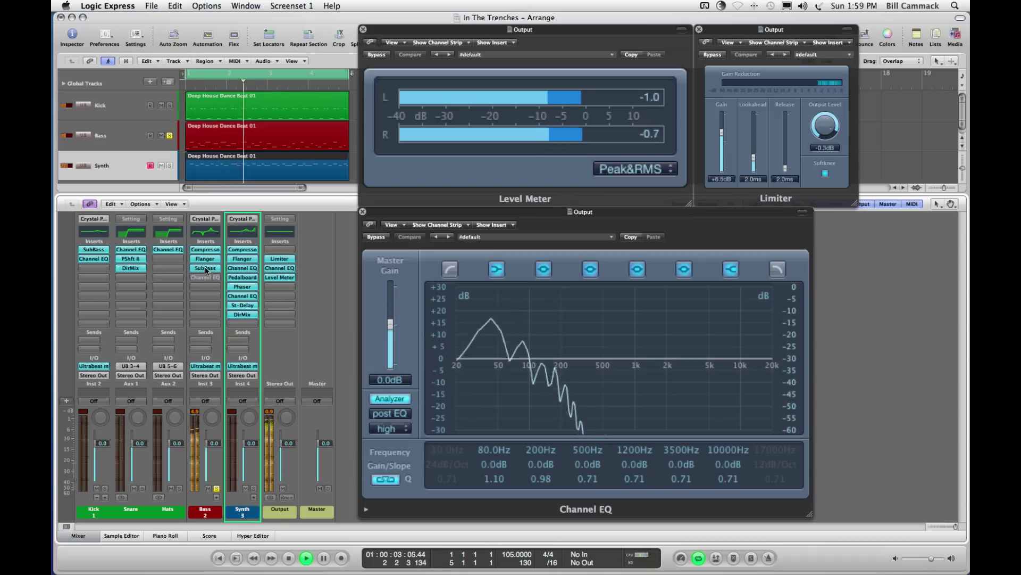
pyautogui.keyDown('alt'); pyautogui.click(205, 268); pyautogui.keyUp('alt')
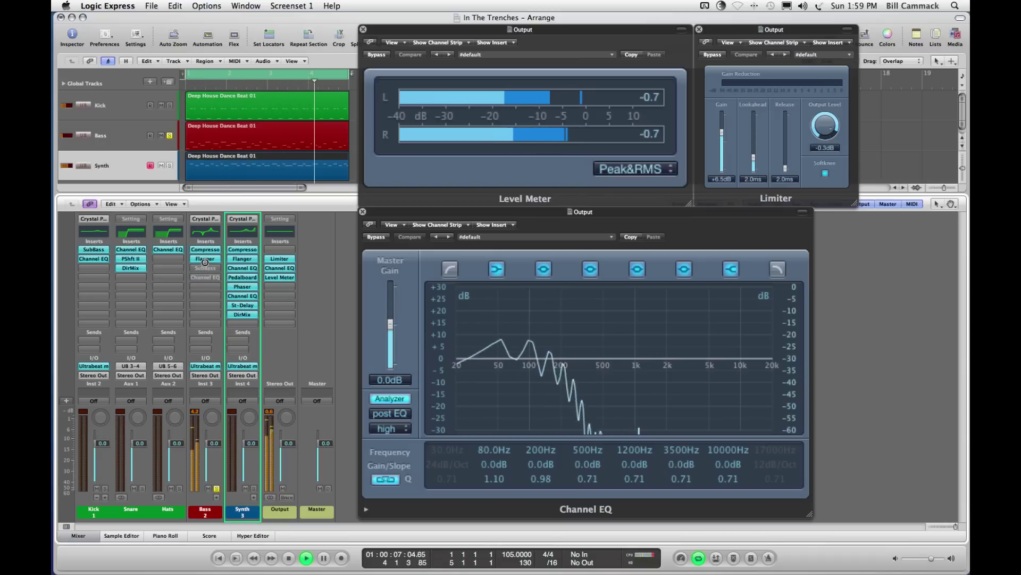
pyautogui.keyDown('alt'); pyautogui.click(206, 259); pyautogui.keyUp('alt')
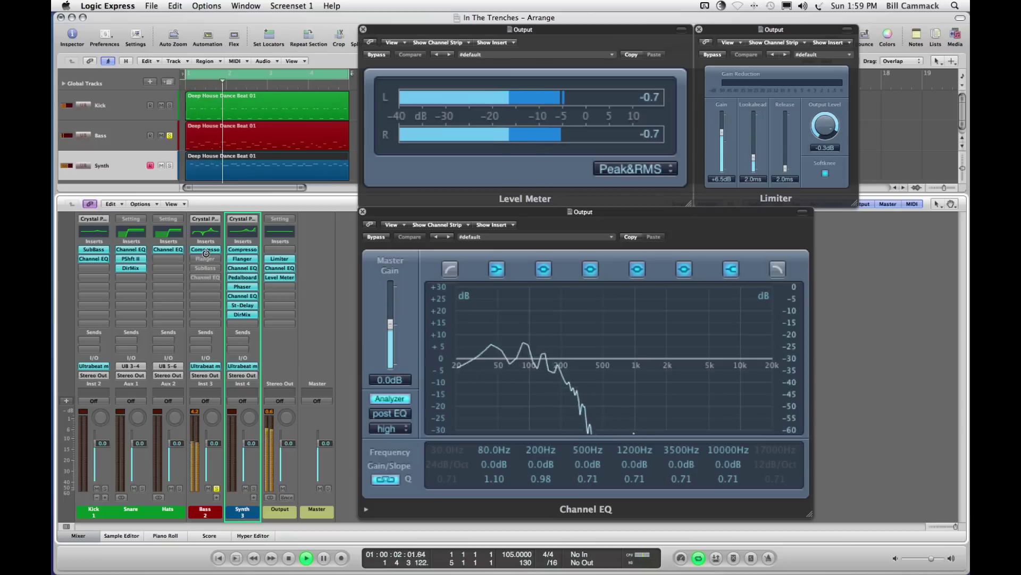
pyautogui.keyDown('alt'); pyautogui.click(205, 249); pyautogui.keyUp('alt')
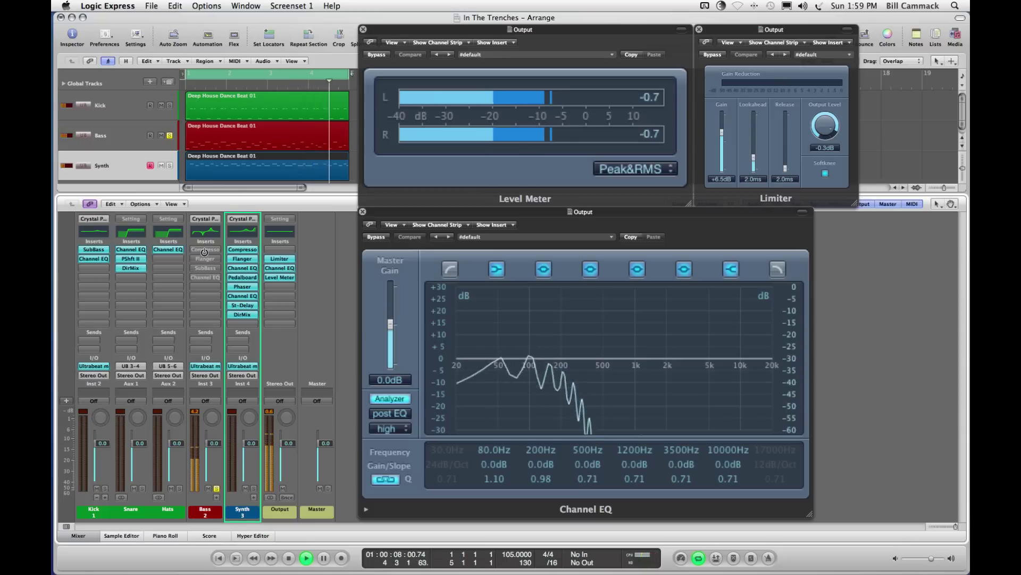
# Step: Reactivate the Bass channel's Compressor, Flanger, SubBass and Channel EQ one after another while the beat plays
pyautogui.keyDown('alt'); pyautogui.click(205, 249); pyautogui.keyUp('alt')
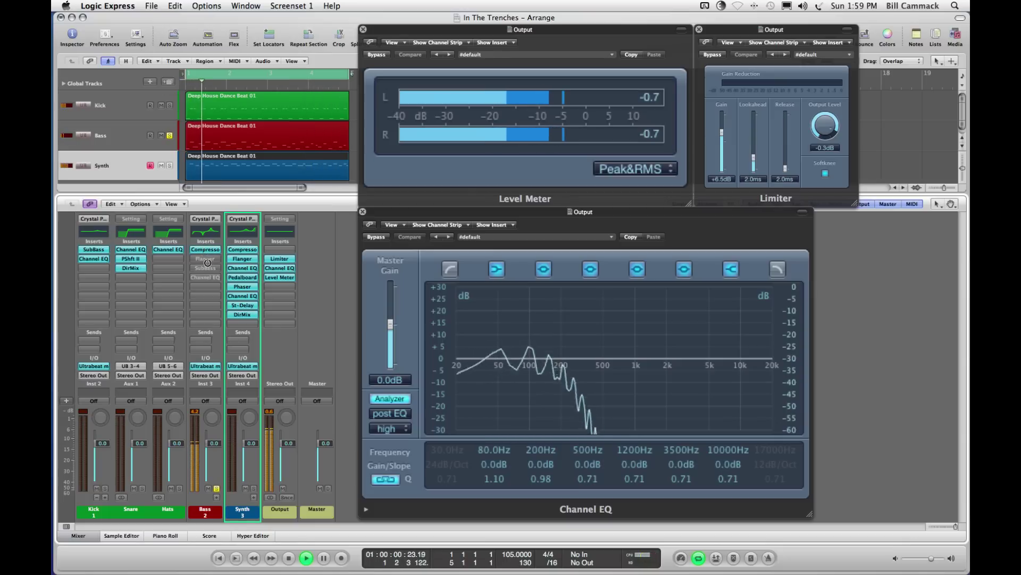
pyautogui.keyDown('alt'); pyautogui.click(207, 260); pyautogui.keyUp('alt')
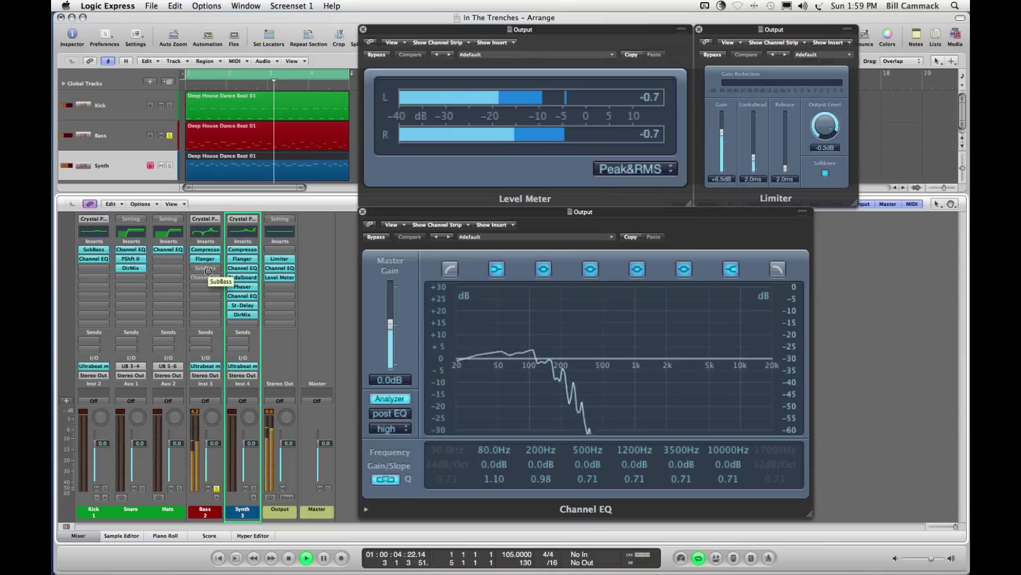
pyautogui.keyDown('alt'); pyautogui.click(208, 269); pyautogui.keyUp('alt')
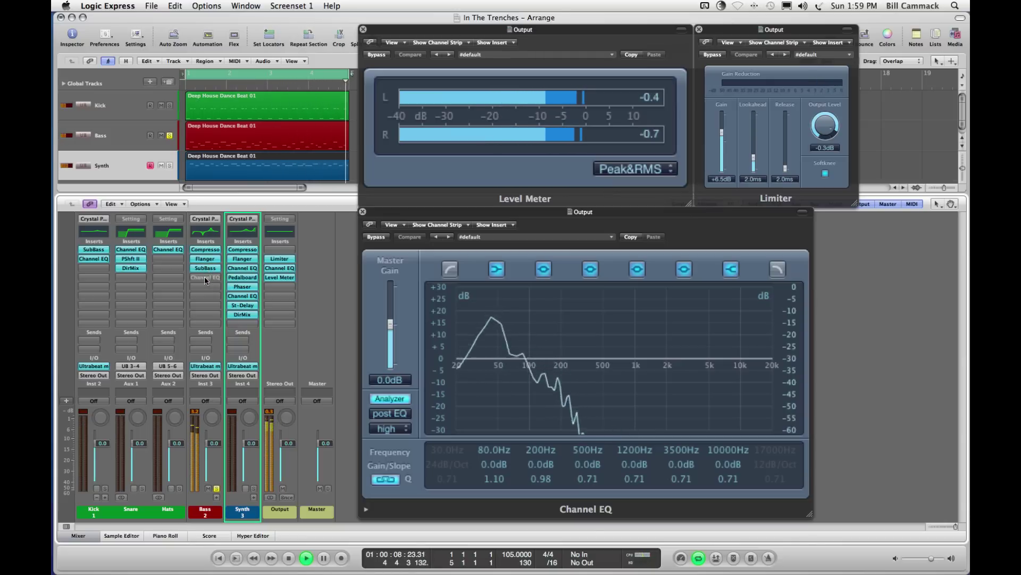
pyautogui.keyDown('alt'); pyautogui.click(205, 277); pyautogui.keyUp('alt')
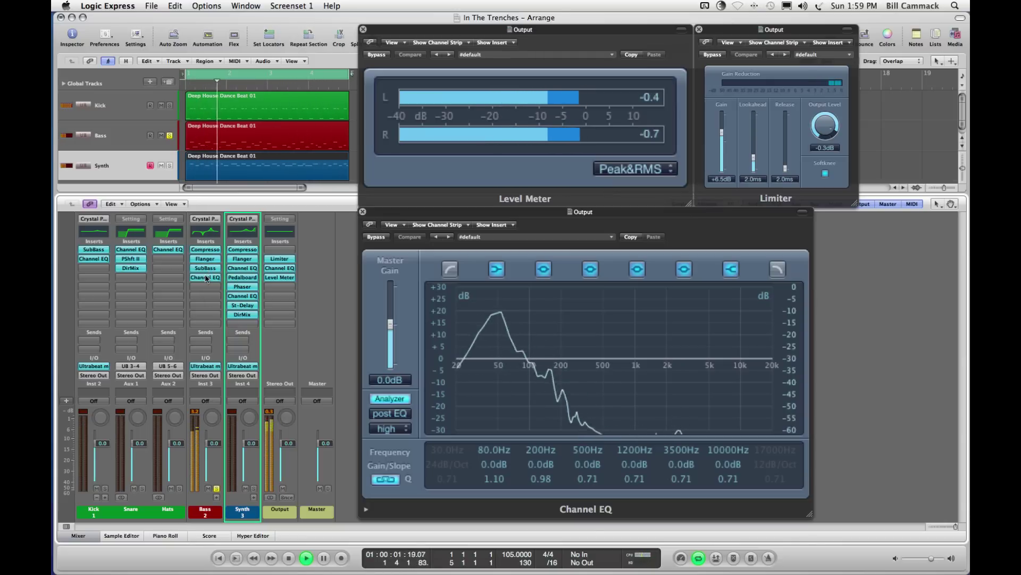
# Step: Unsolo the Bass to hear the full mix, solo the Synth, then stop playback and return to the start
pyautogui.click(216, 488)
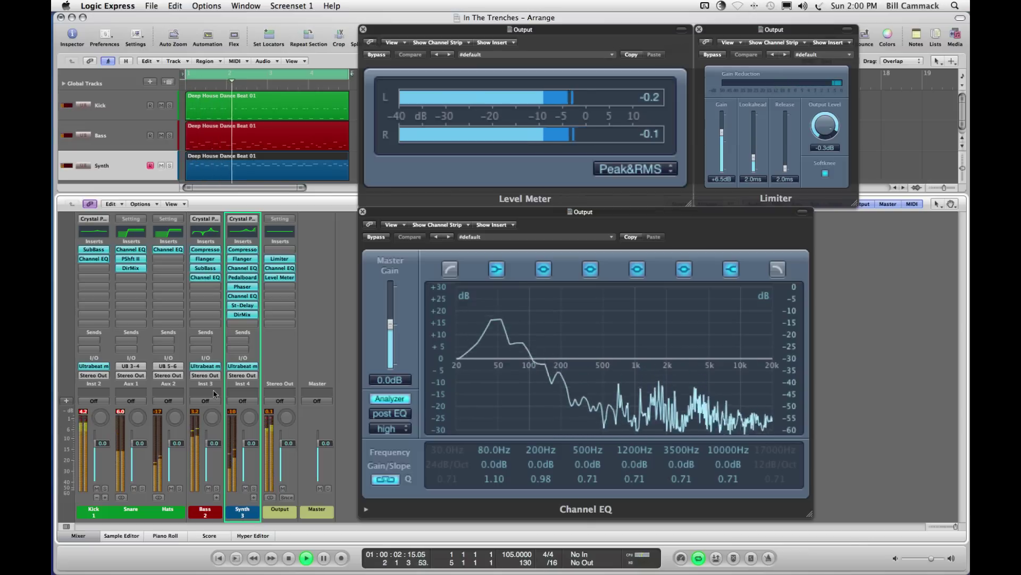
pyautogui.click(254, 488)
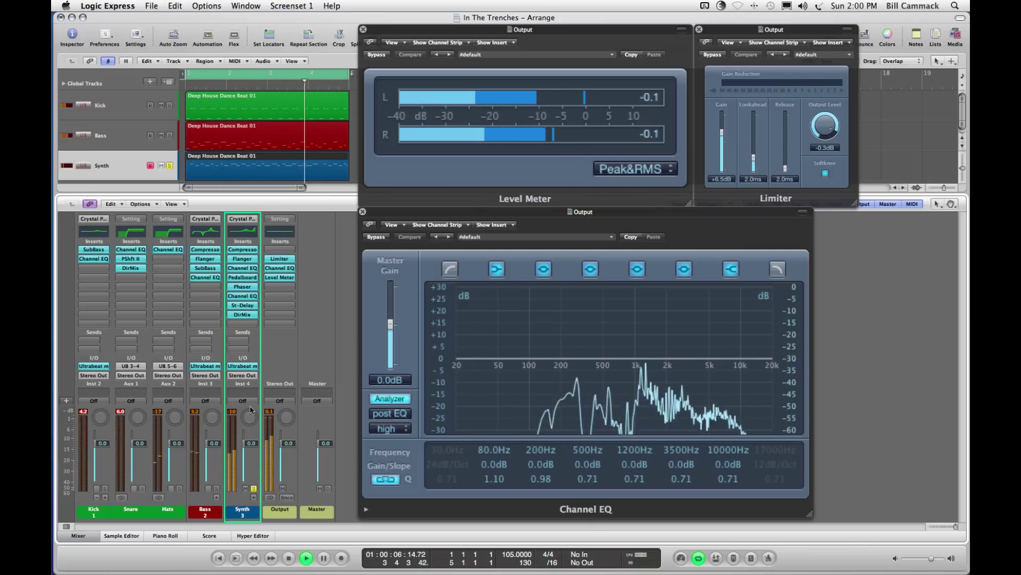
pyautogui.press('space')
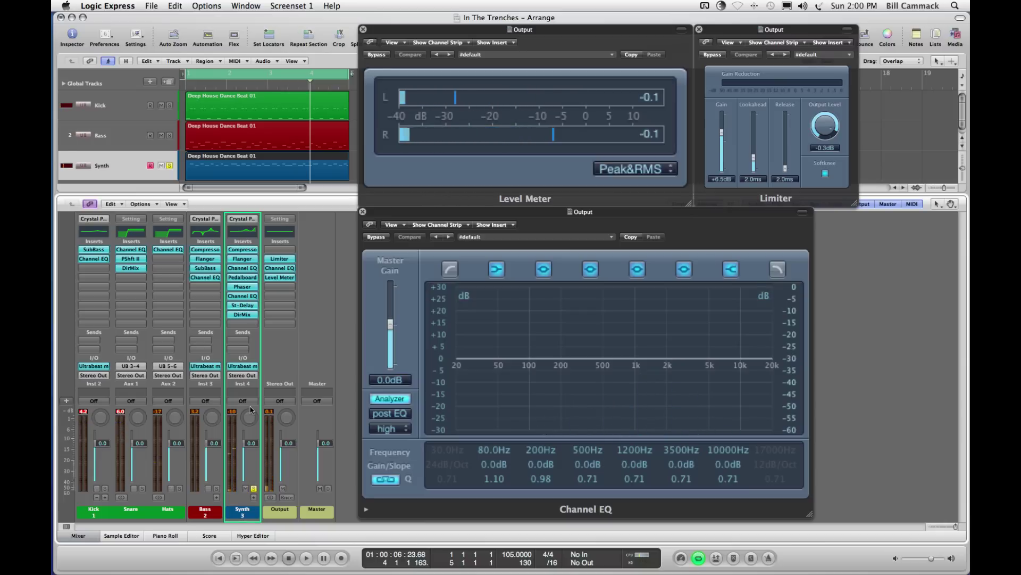
pyautogui.press('Return')
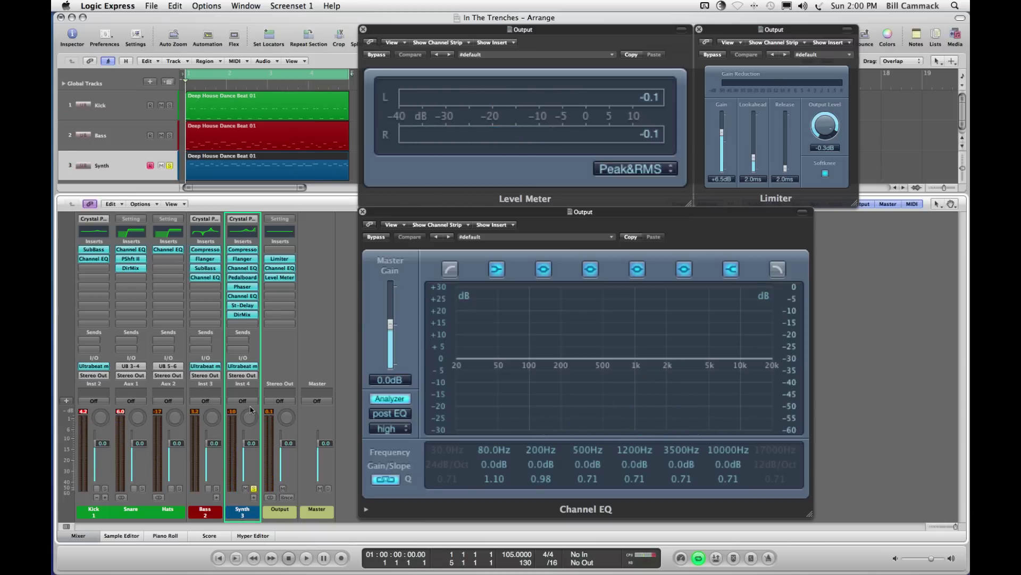
# Step: Examine the settings of the Synth channel's Direction Mixer and Stereo Delay, closing each effect window after viewing
pyautogui.click(243, 314)
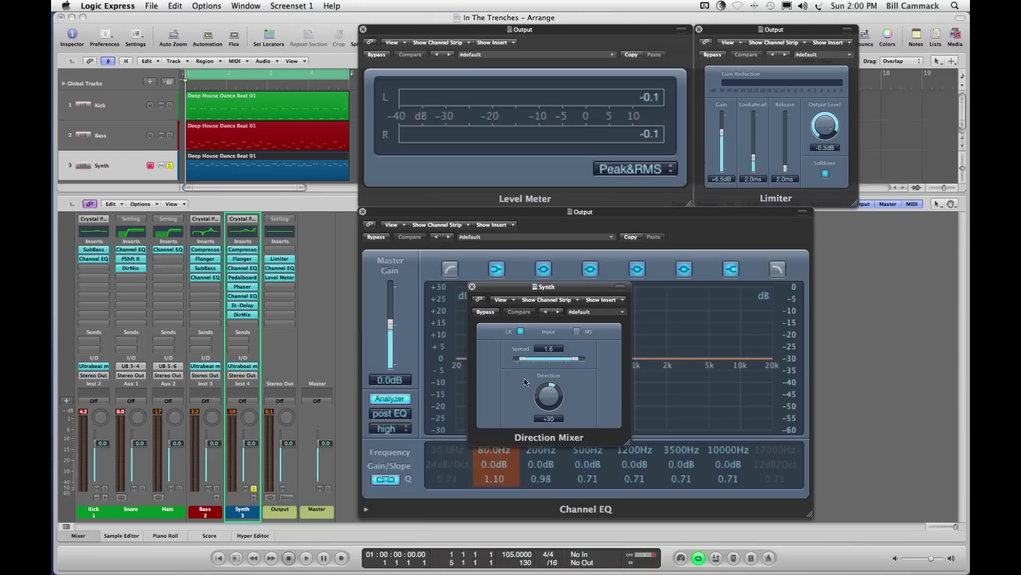
pyautogui.click(473, 287)
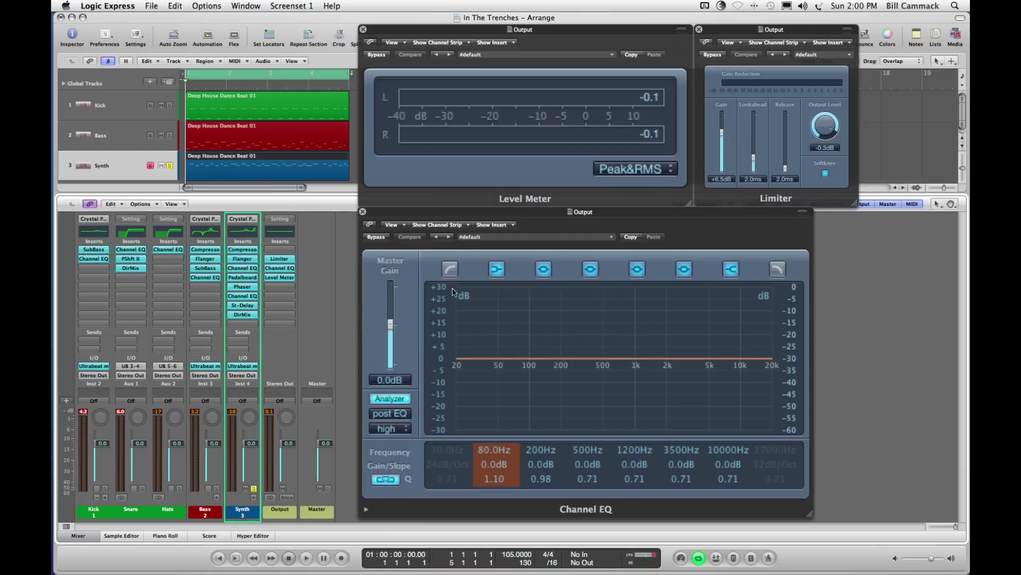
pyautogui.click(242, 305)
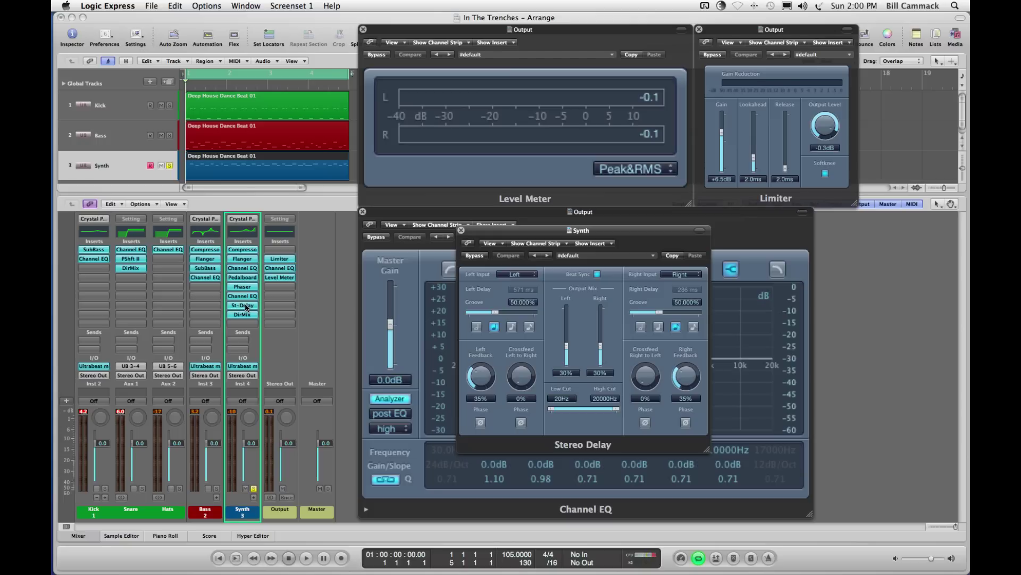
pyautogui.click(461, 231)
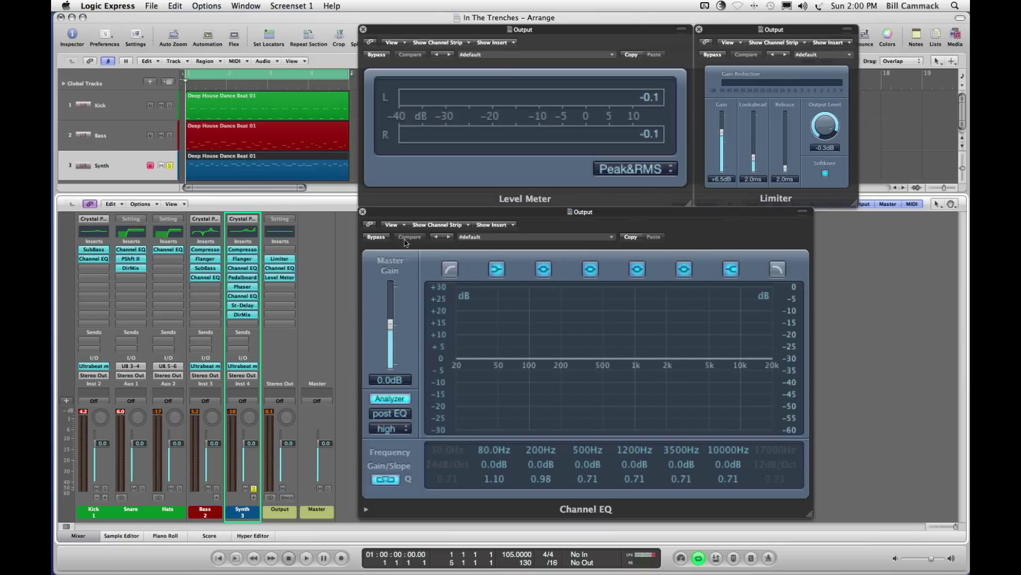
# Step: Examine the settings of the Synth's Channel EQ below the Phaser and of the Phaser itself, closing both windows
pyautogui.click(243, 297)
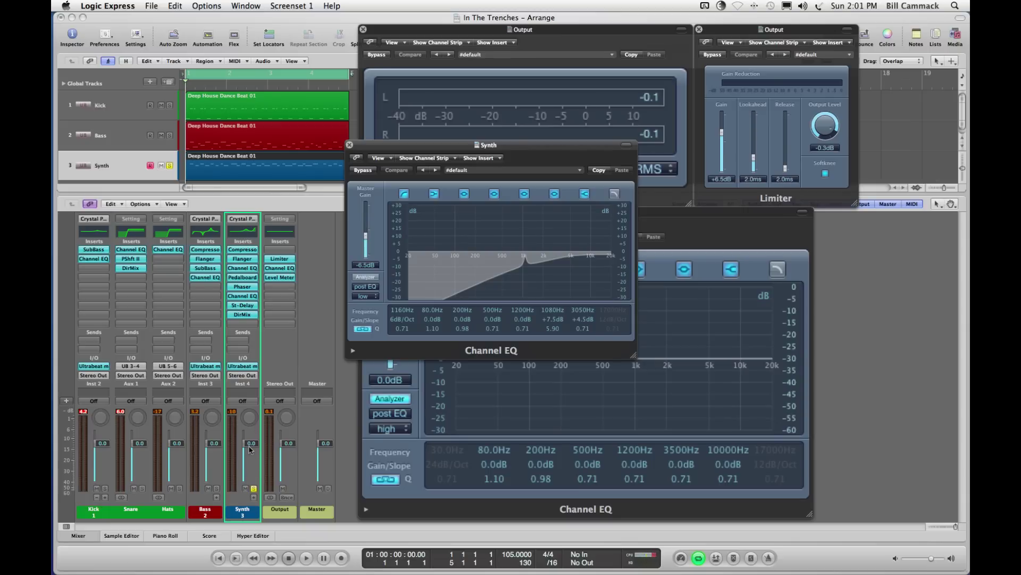
pyautogui.click(350, 145)
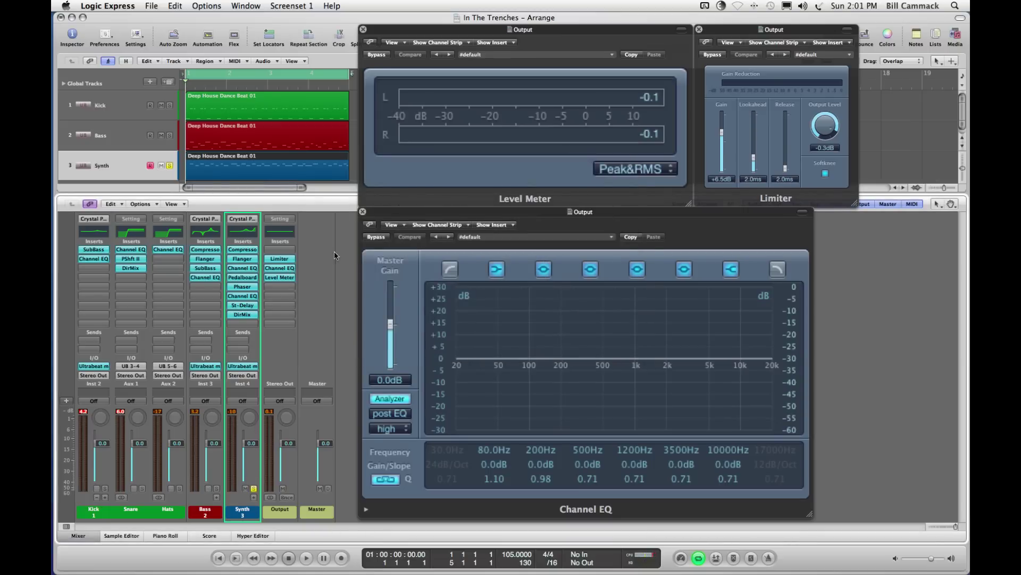
pyautogui.click(243, 287)
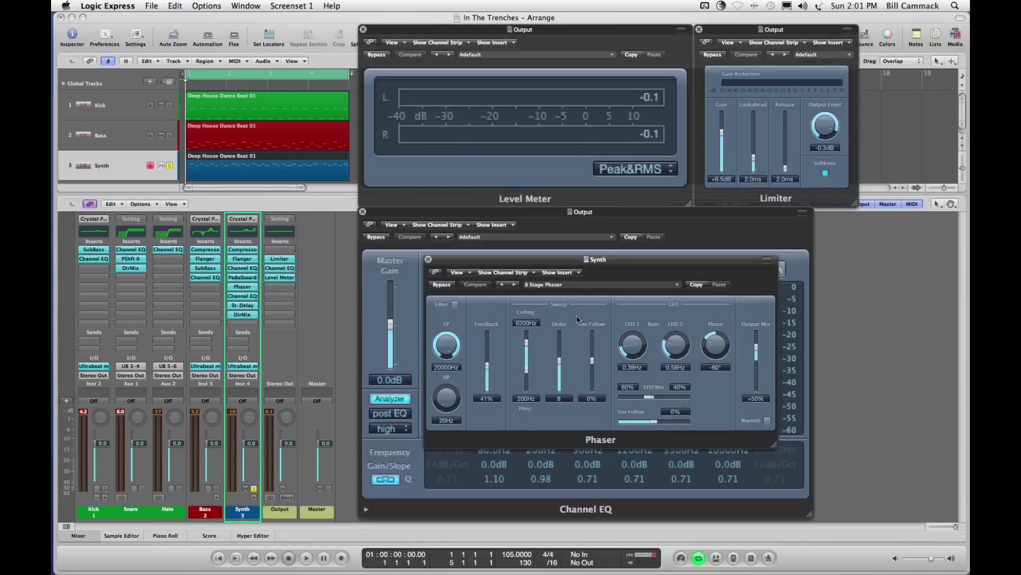
pyautogui.click(429, 260)
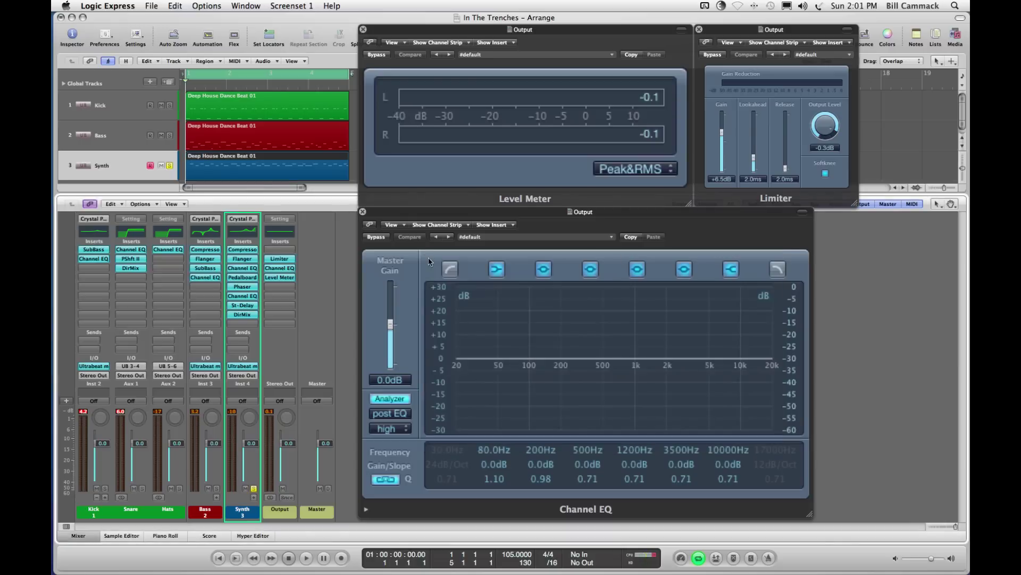
# Step: Examine the Synth's Pedalboard and the Channel EQ inserted above it, closing both effect windows
pyautogui.click(243, 277)
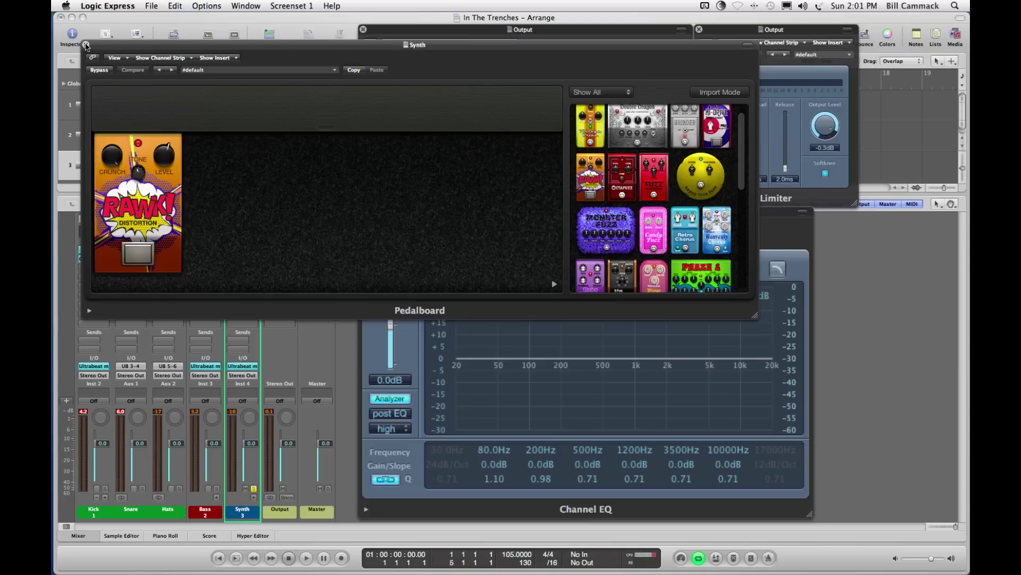
pyautogui.click(86, 46)
pyautogui.click(244, 269)
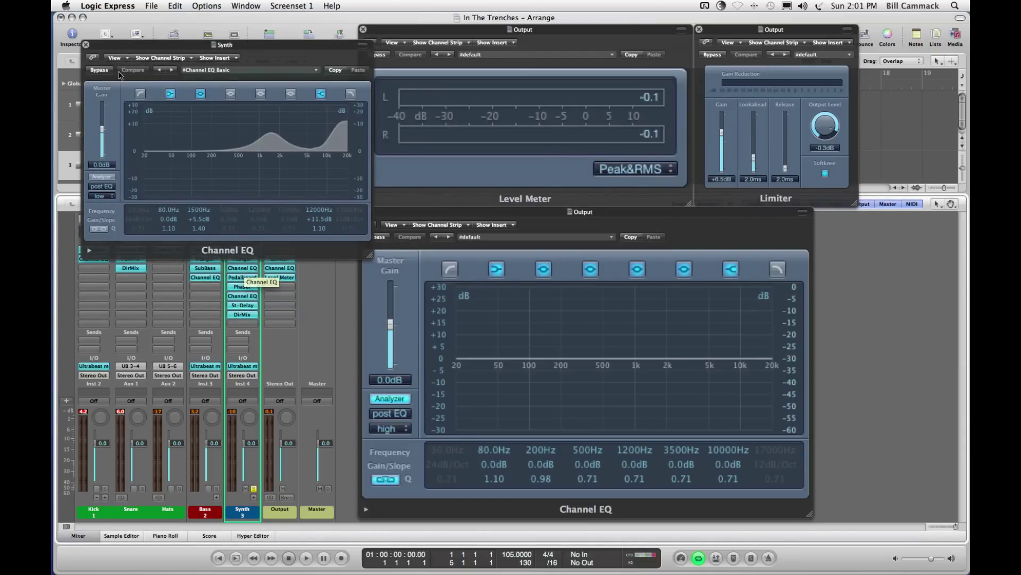
pyautogui.click(86, 46)
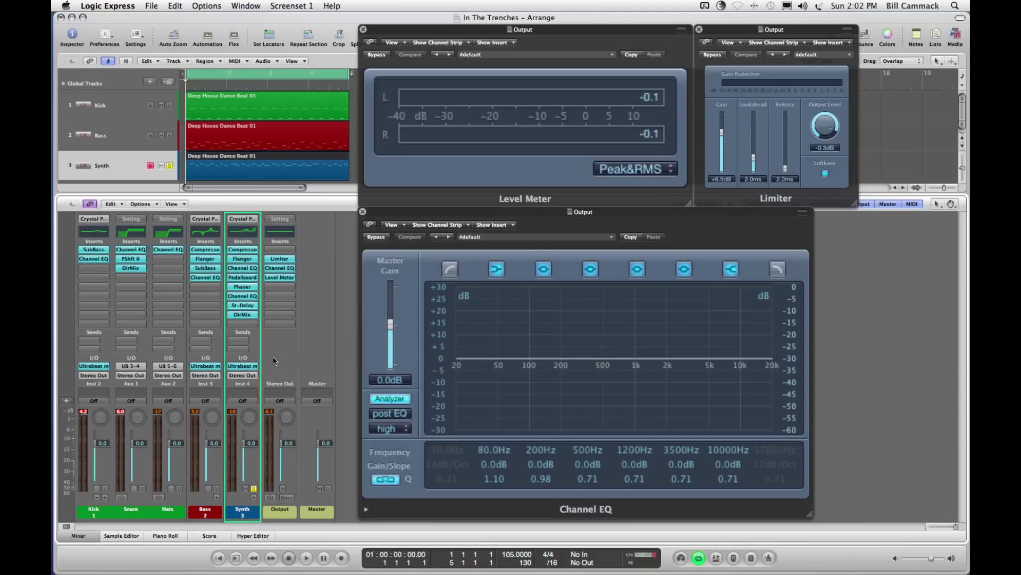
# Step: Play the soloed Synth and compare it with the Direction Mixer bypassed and active, leaving the effect bypassed
pyautogui.press('space')
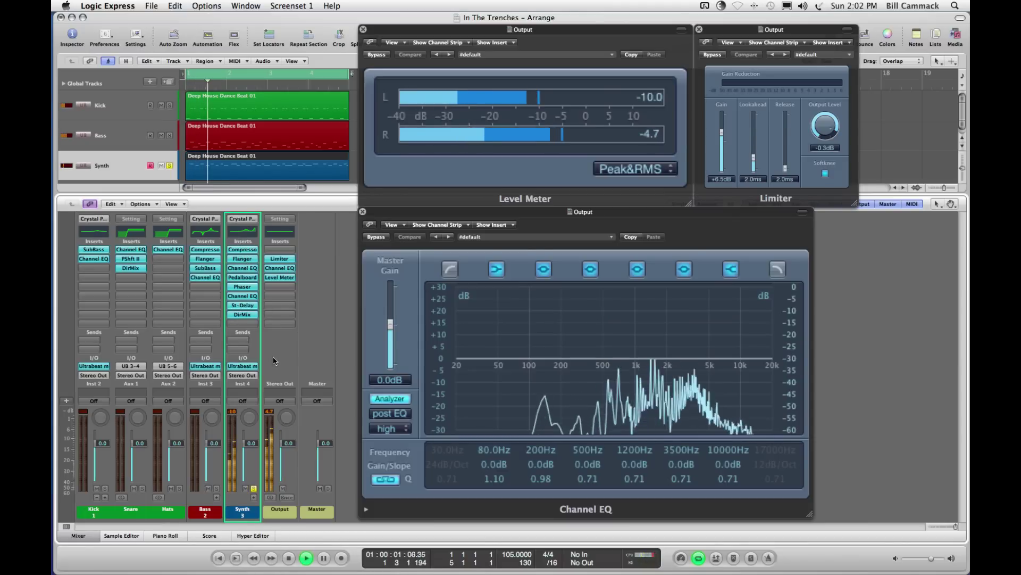
pyautogui.keyDown('alt'); pyautogui.click(244, 314); pyautogui.keyUp('alt')
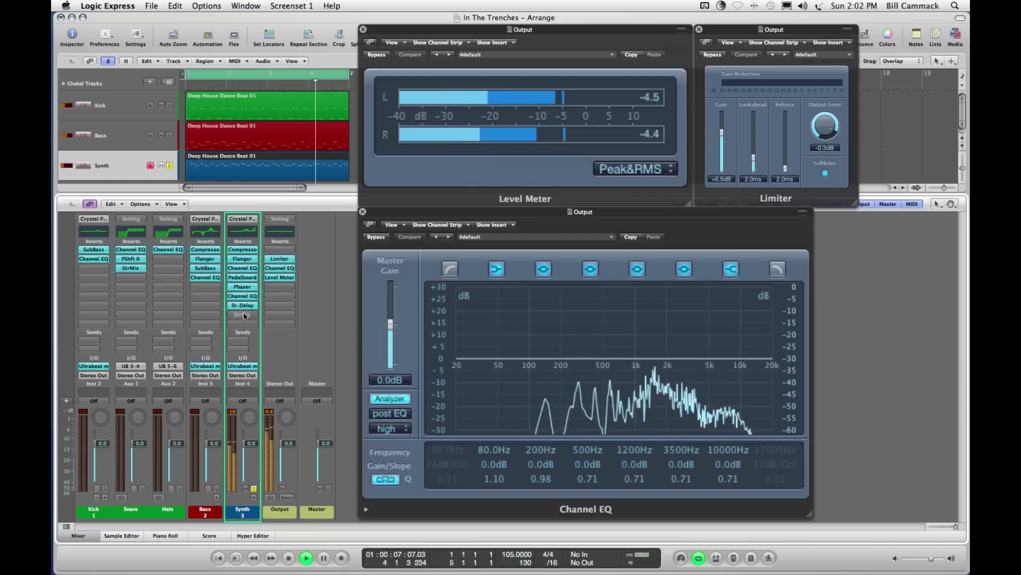
pyautogui.keyDown('alt'); pyautogui.click(244, 316); pyautogui.keyUp('alt')
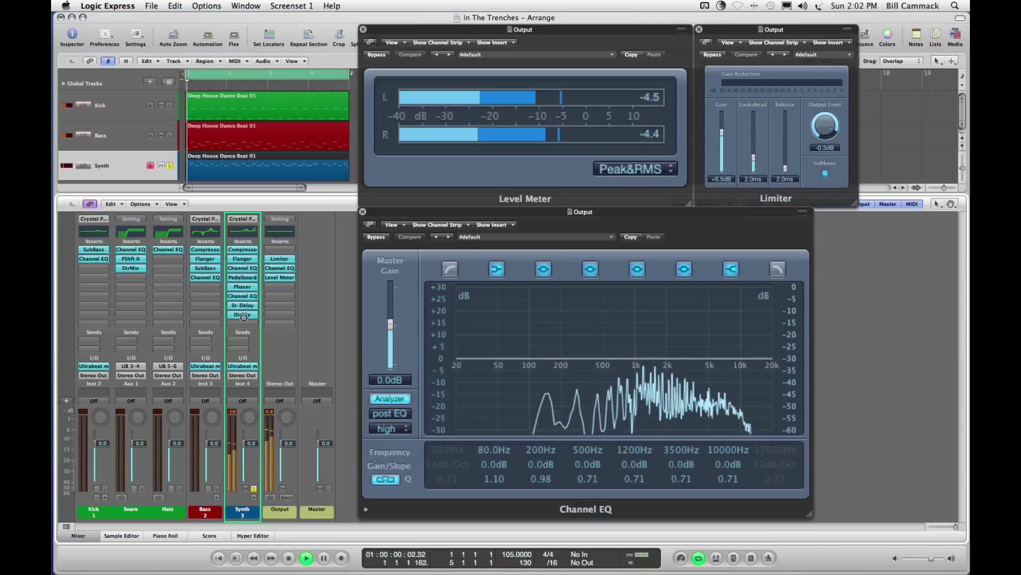
pyautogui.keyDown('alt'); pyautogui.click(243, 315); pyautogui.keyUp('alt')
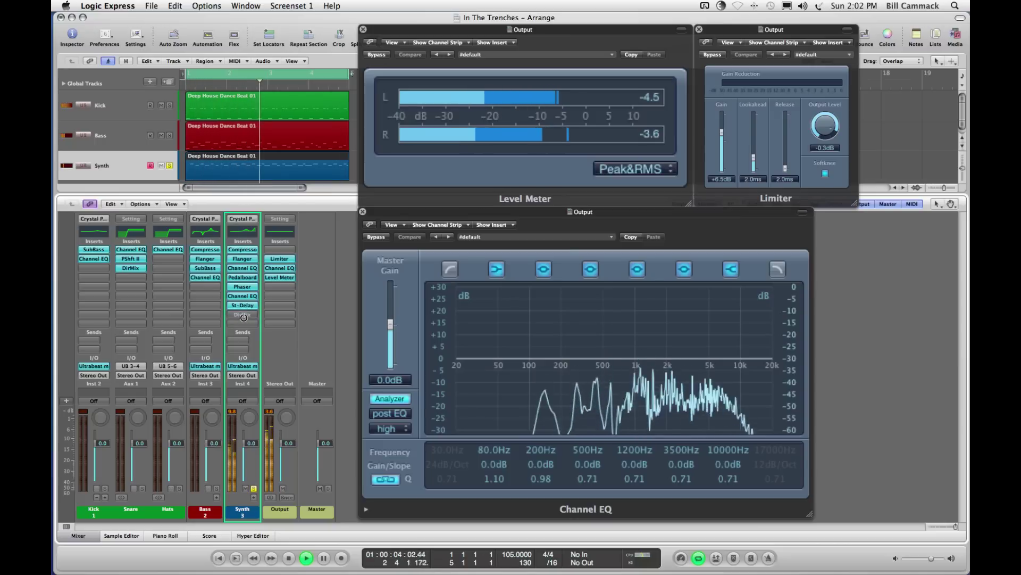
pyautogui.keyDown('alt'); pyautogui.click(243, 315); pyautogui.keyUp('alt')
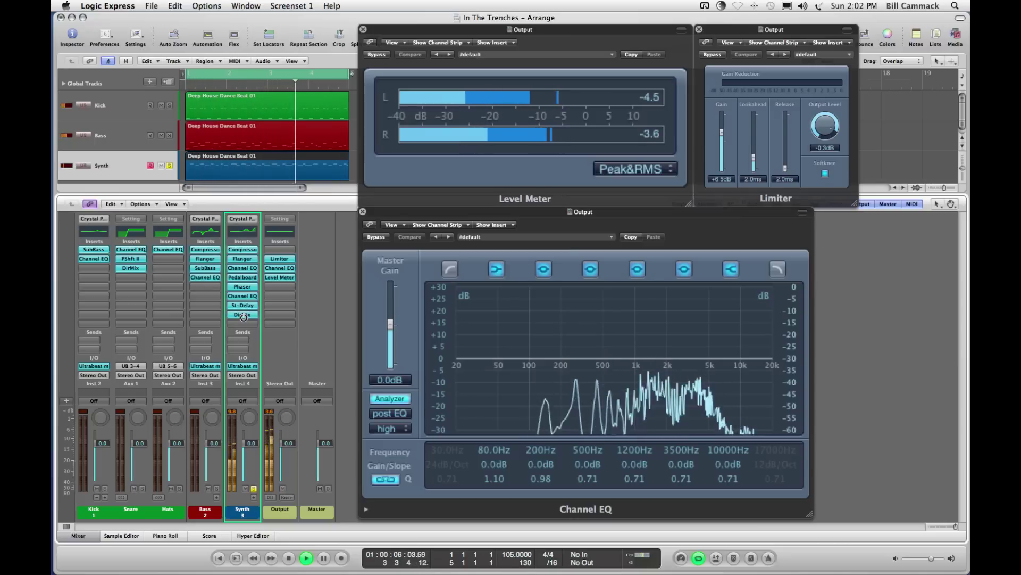
pyautogui.keyDown('alt'); pyautogui.click(243, 316); pyautogui.keyUp('alt')
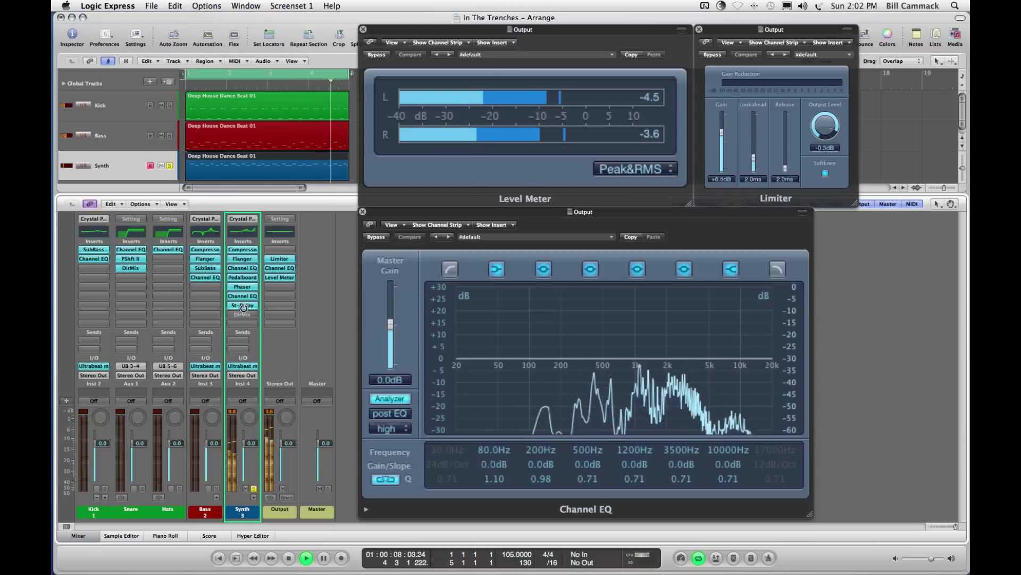
# Step: Compare the Synth with its Stereo Delay bypassed and active during playback, leaving the delay bypassed
pyautogui.keyDown('alt'); pyautogui.click(243, 306); pyautogui.keyUp('alt')
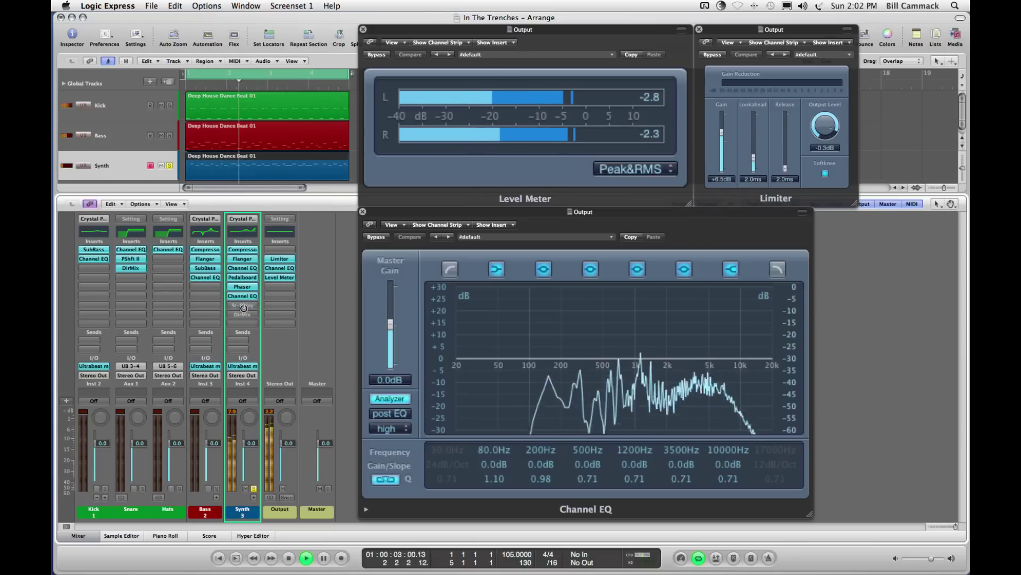
pyautogui.keyDown('alt'); pyautogui.click(244, 306); pyautogui.keyUp('alt')
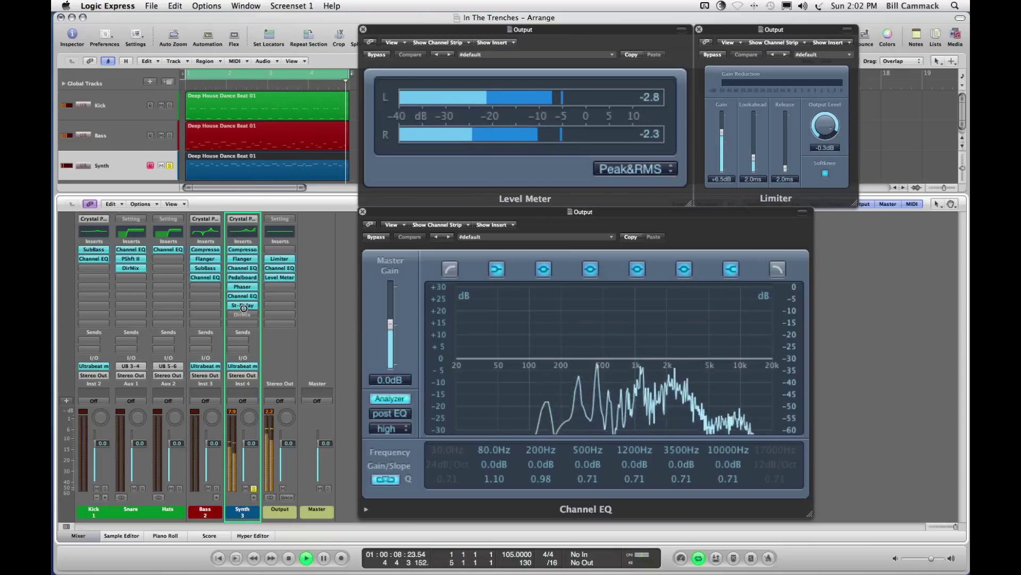
pyautogui.keyDown('alt'); pyautogui.click(245, 306); pyautogui.keyUp('alt')
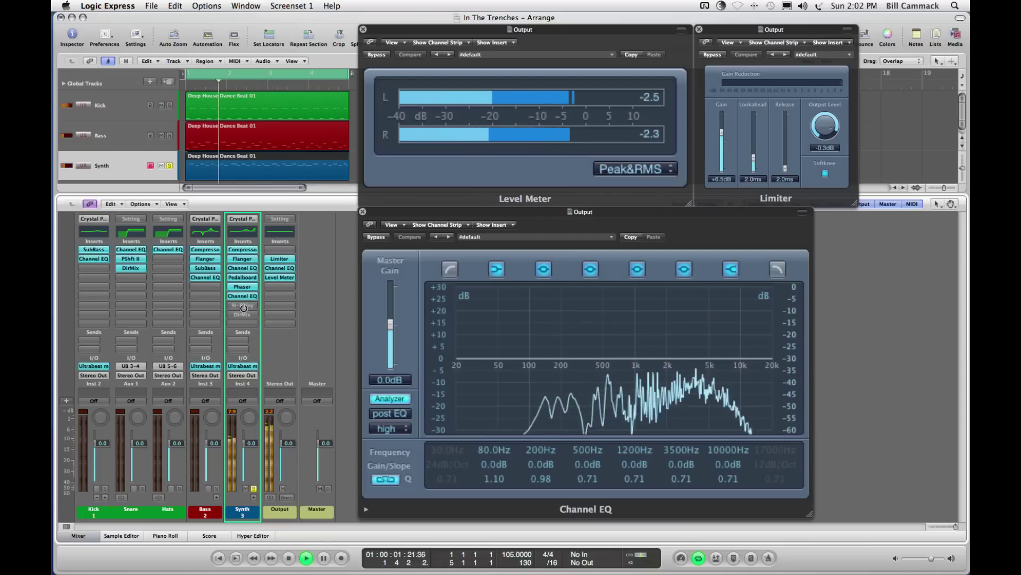
pyautogui.keyDown('alt'); pyautogui.click(244, 306); pyautogui.keyUp('alt')
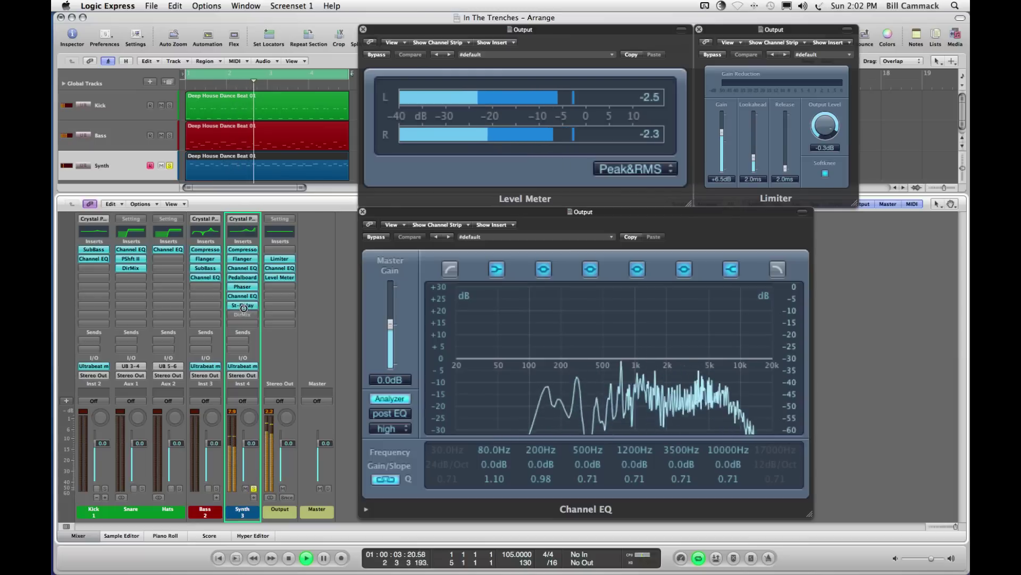
pyautogui.keyDown('alt'); pyautogui.click(244, 306); pyautogui.keyUp('alt')
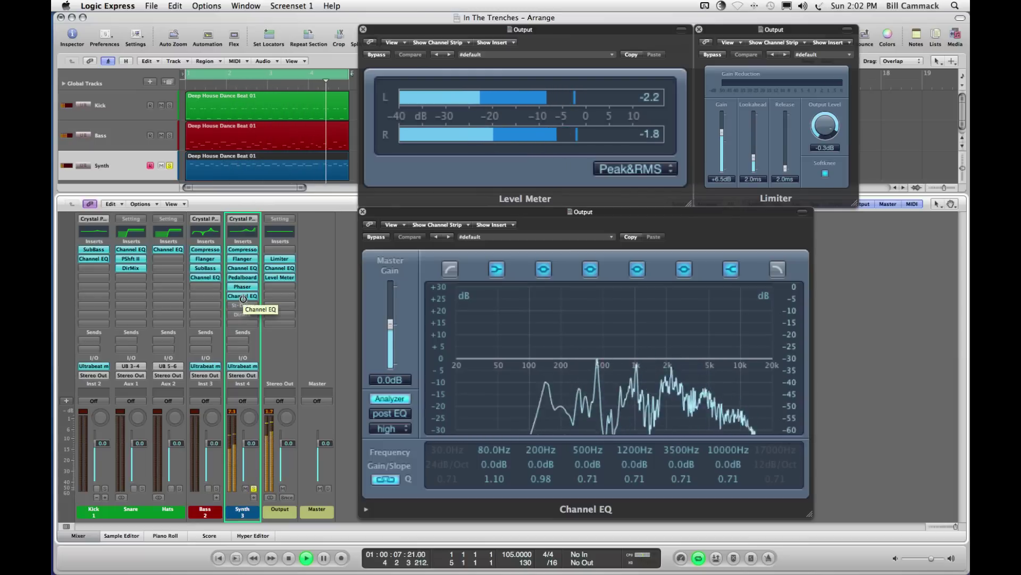
# Step: Compare the soloed Synth with the Channel EQ below its Phaser bypassed and active during playback, leaving that EQ bypassed
pyautogui.keyDown('alt'); pyautogui.click(243, 297); pyautogui.keyUp('alt')
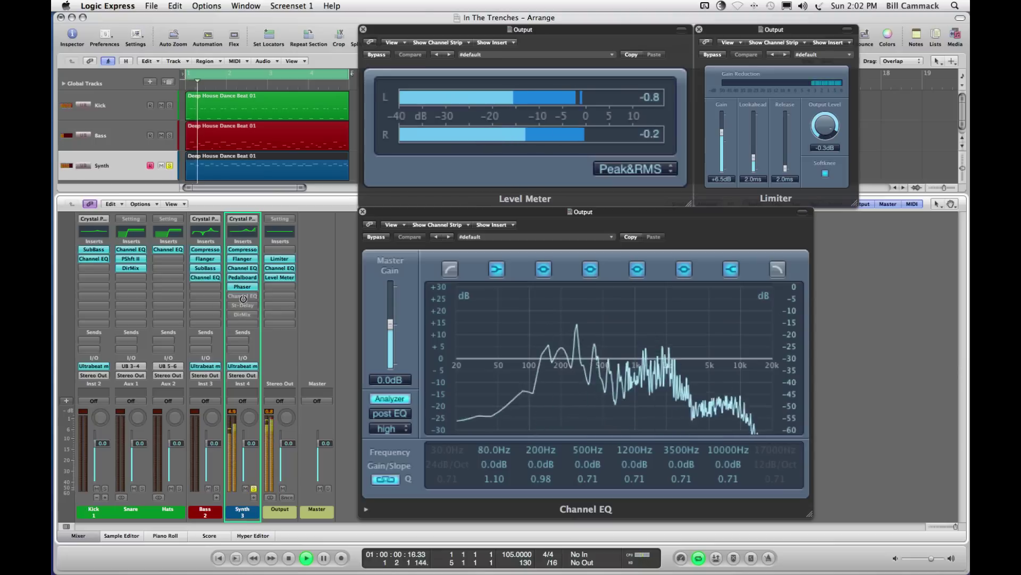
pyautogui.keyDown('alt'); pyautogui.click(244, 296); pyautogui.keyUp('alt')
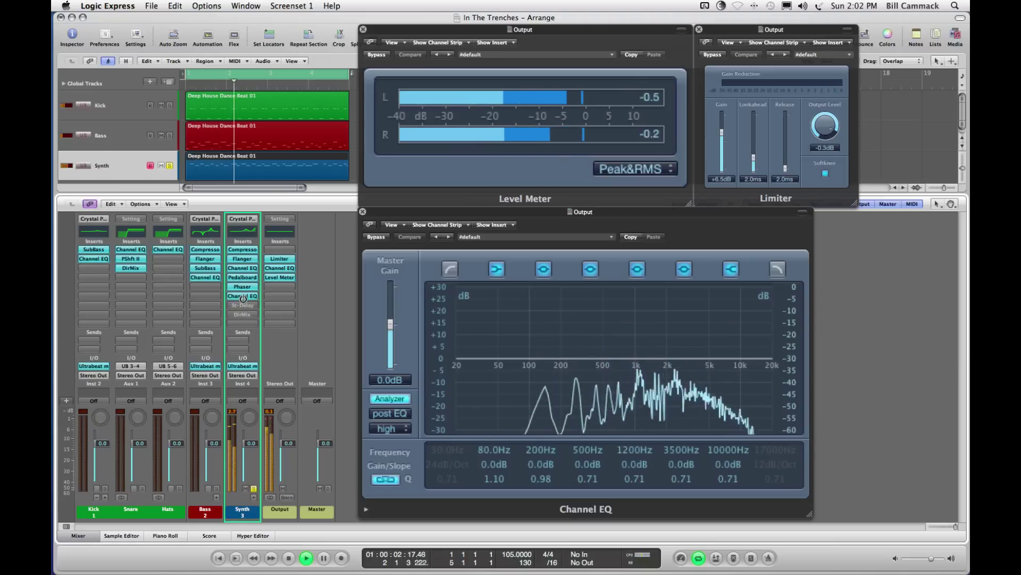
pyautogui.keyDown('alt'); pyautogui.click(243, 296); pyautogui.keyUp('alt')
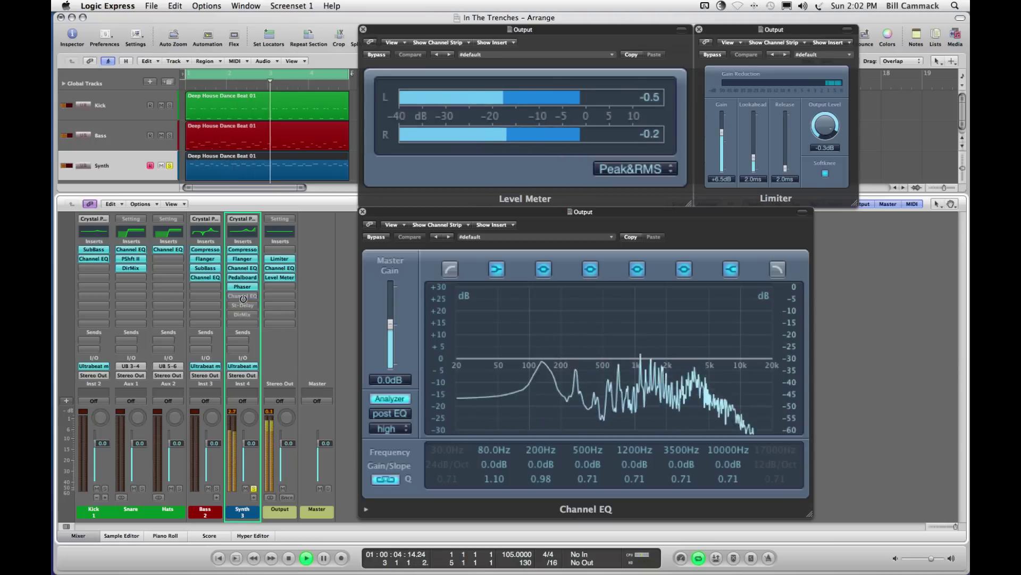
pyautogui.keyDown('alt'); pyautogui.click(243, 296); pyautogui.keyUp('alt')
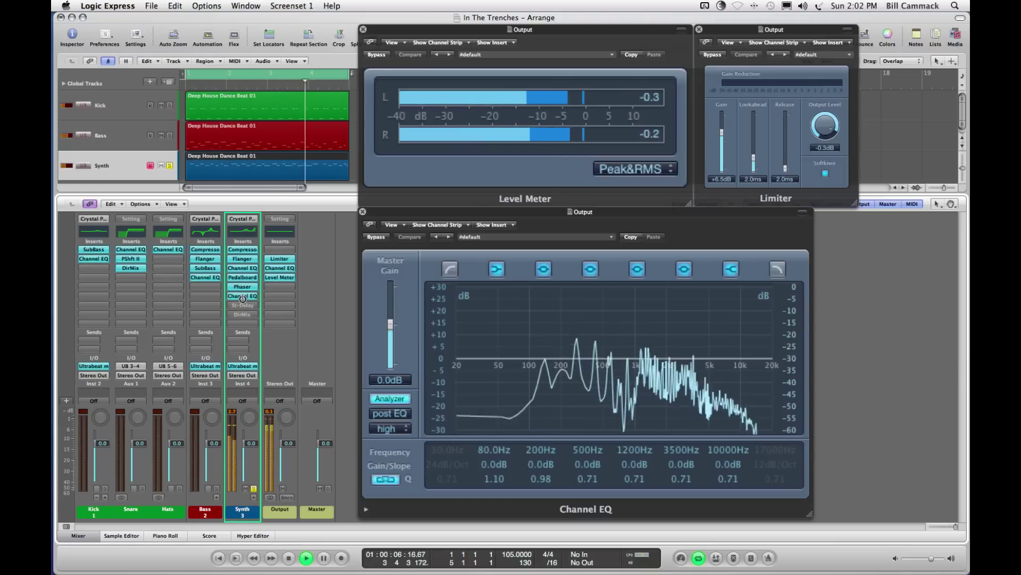
pyautogui.keyDown('alt'); pyautogui.click(243, 296); pyautogui.keyUp('alt')
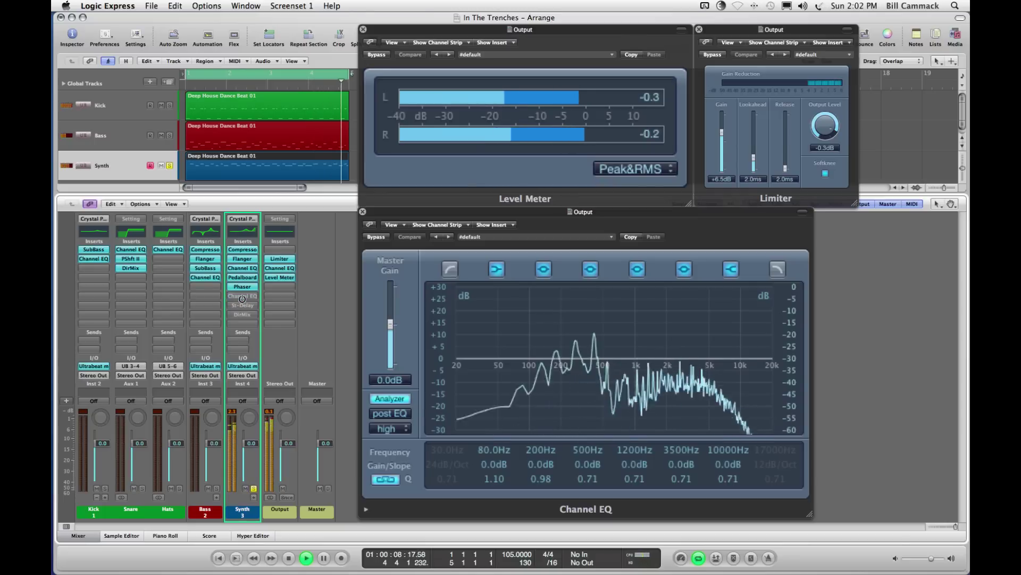
# Step: Listen to the Synth while bypassing its Phaser, Pedalboard, upper Channel EQ, Flanger and Compressor one after another
pyautogui.keyDown('alt'); pyautogui.click(243, 287); pyautogui.keyUp('alt')
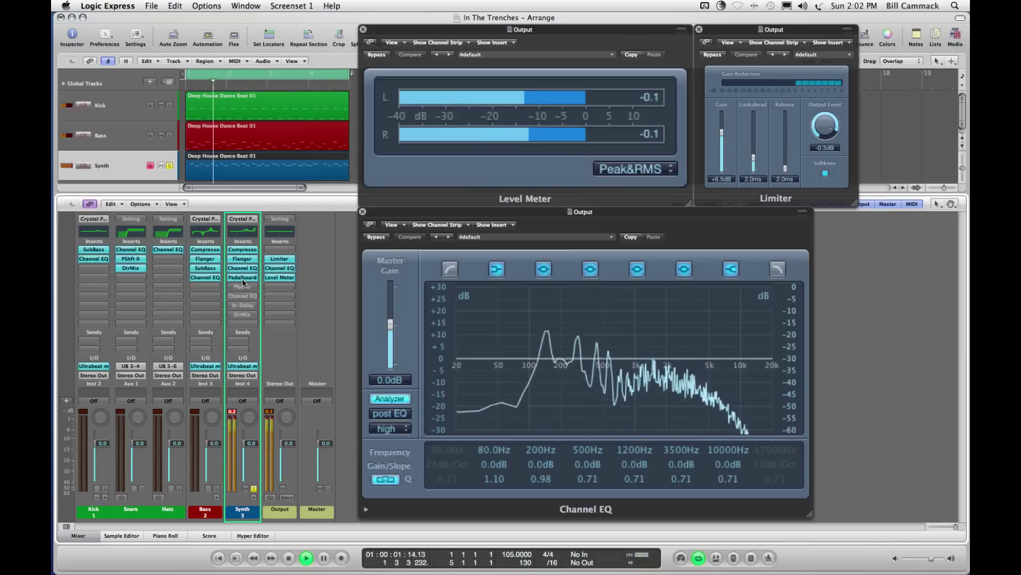
pyautogui.keyDown('alt'); pyautogui.click(243, 277); pyautogui.keyUp('alt')
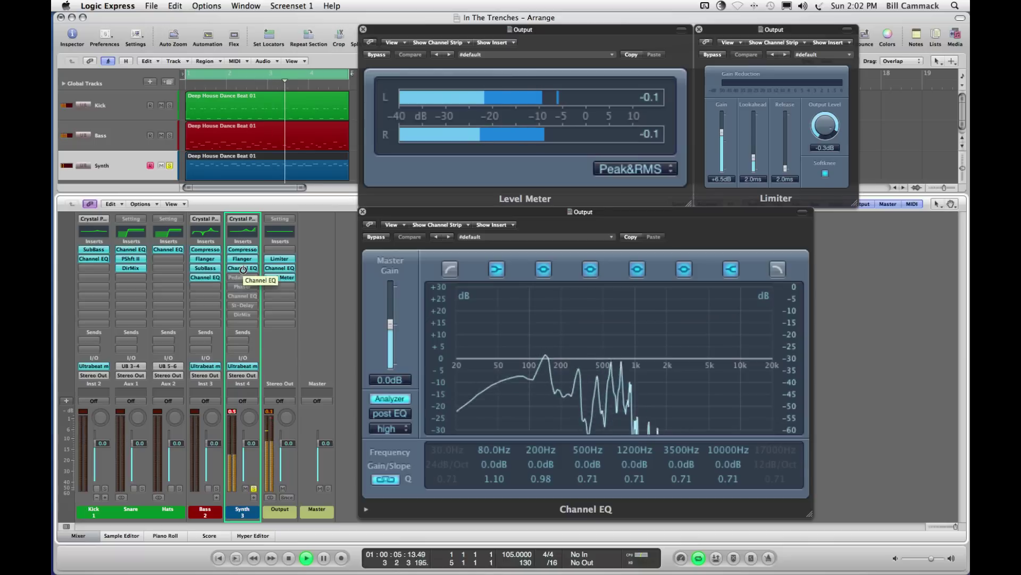
pyautogui.keyDown('alt'); pyautogui.click(243, 268); pyautogui.keyUp('alt')
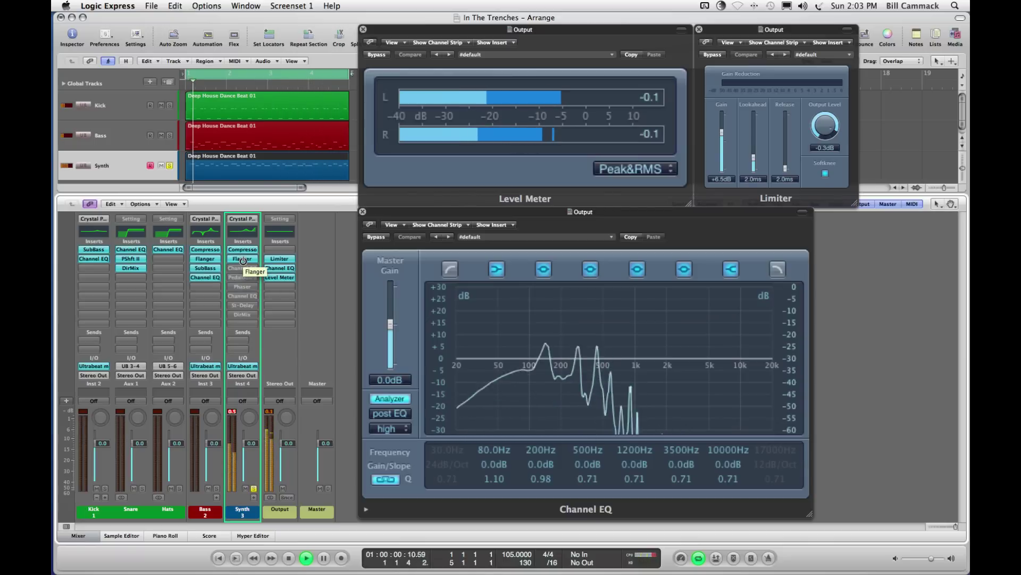
pyautogui.keyDown('alt'); pyautogui.click(243, 259); pyautogui.keyUp('alt')
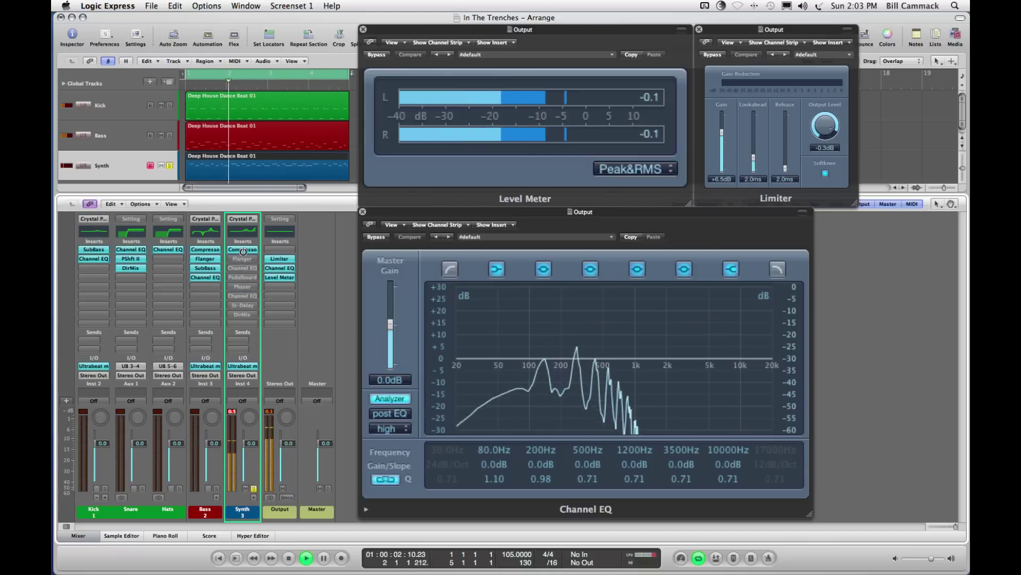
pyautogui.keyDown('alt'); pyautogui.click(243, 250); pyautogui.keyUp('alt')
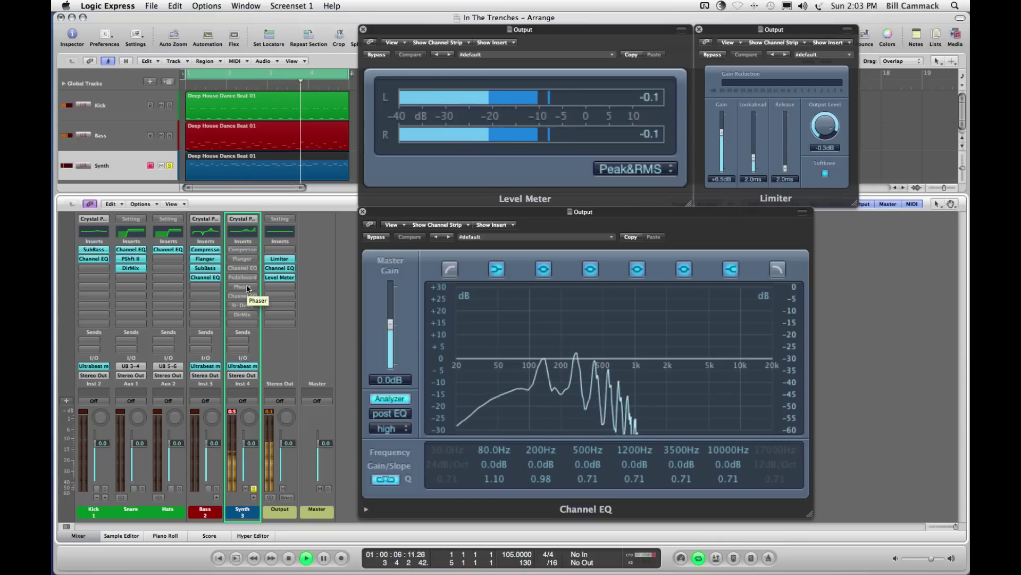
# Step: Reactivate the Synth's Compressor and compare the sound with the Flanger active and bypassed, leaving both effects active
pyautogui.keyDown('alt'); pyautogui.click(242, 249); pyautogui.keyUp('alt')
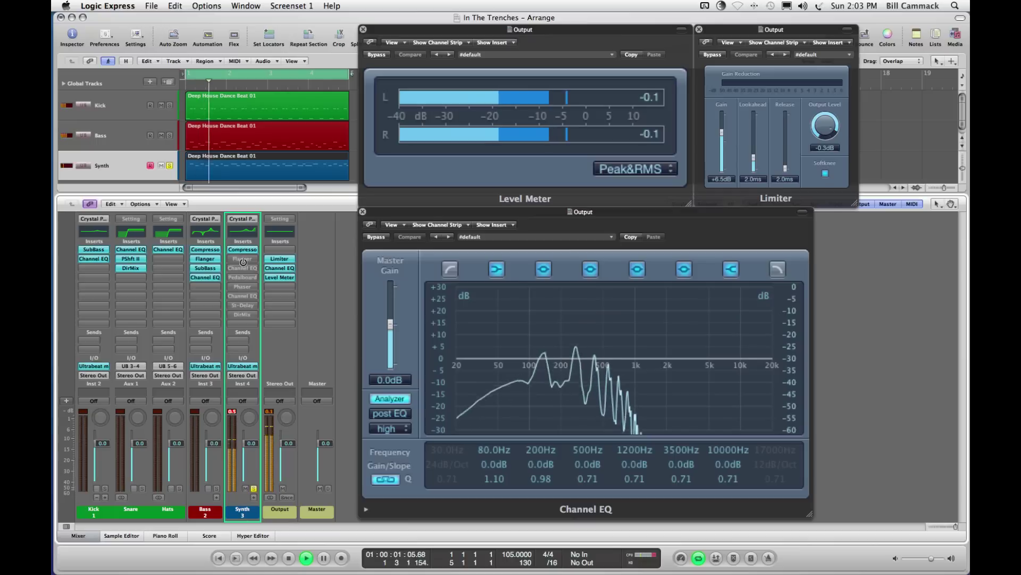
pyautogui.keyDown('alt'); pyautogui.click(242, 259); pyautogui.keyUp('alt')
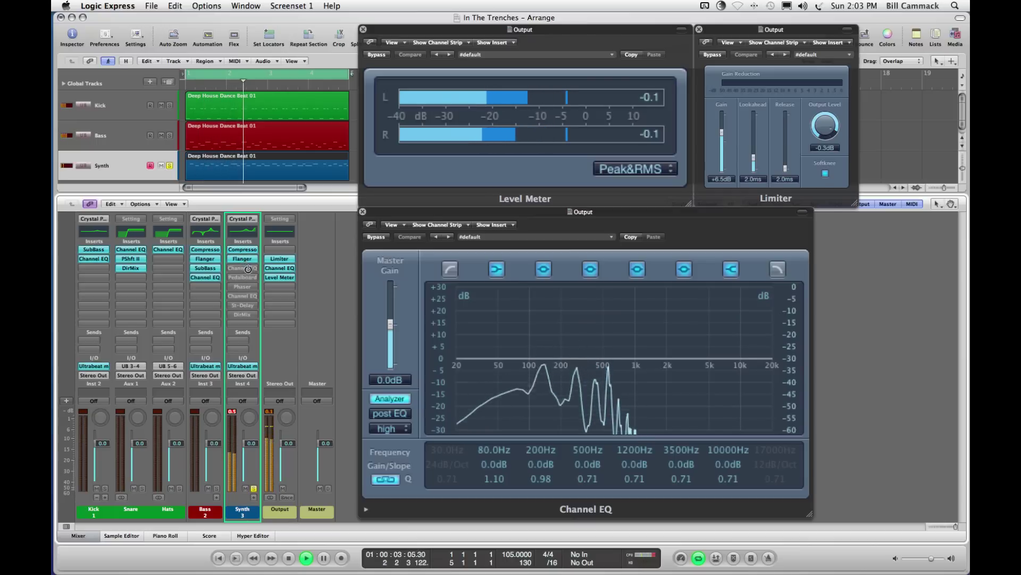
pyautogui.keyDown('alt'); pyautogui.click(243, 260); pyautogui.keyUp('alt')
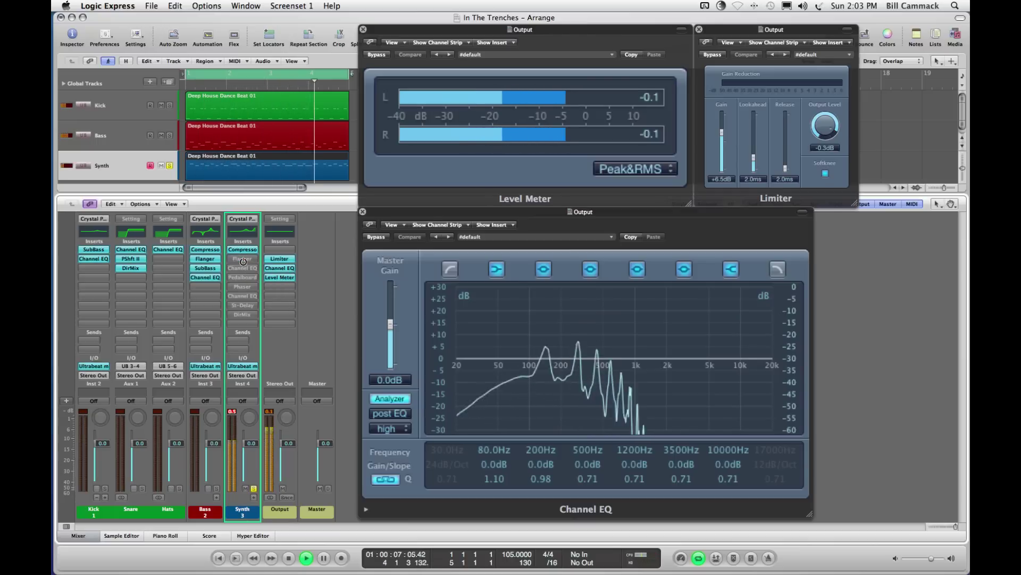
pyautogui.keyDown('alt'); pyautogui.click(243, 260); pyautogui.keyUp('alt')
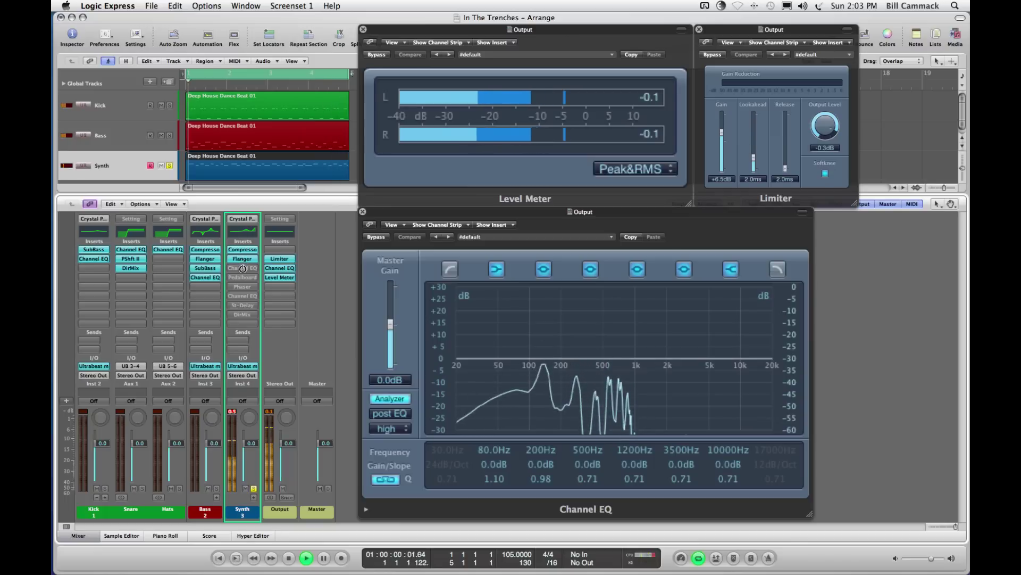
# Step: Reactivate the Synth's upper Channel EQ, Pedalboard, Phaser, lower Channel EQ, Stereo Delay and Direction Mixer in turn during playback
pyautogui.keyDown('alt'); pyautogui.click(242, 269); pyautogui.keyUp('alt')
pyautogui.keyDown('alt'); pyautogui.click(243, 278); pyautogui.keyUp('alt')
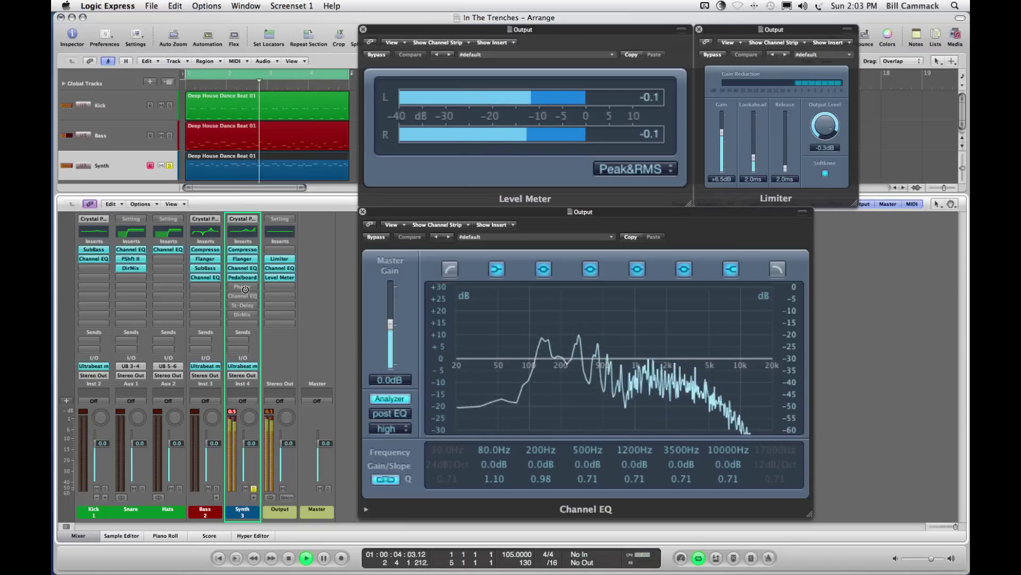
pyautogui.keyDown('alt'); pyautogui.click(244, 287); pyautogui.keyUp('alt')
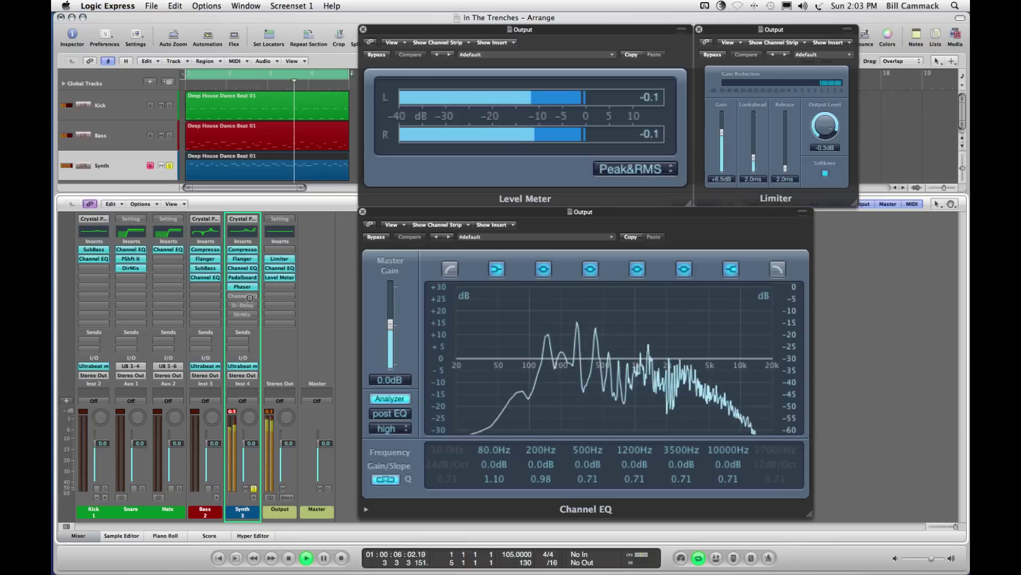
pyautogui.keyDown('alt'); pyautogui.click(242, 296); pyautogui.keyUp('alt')
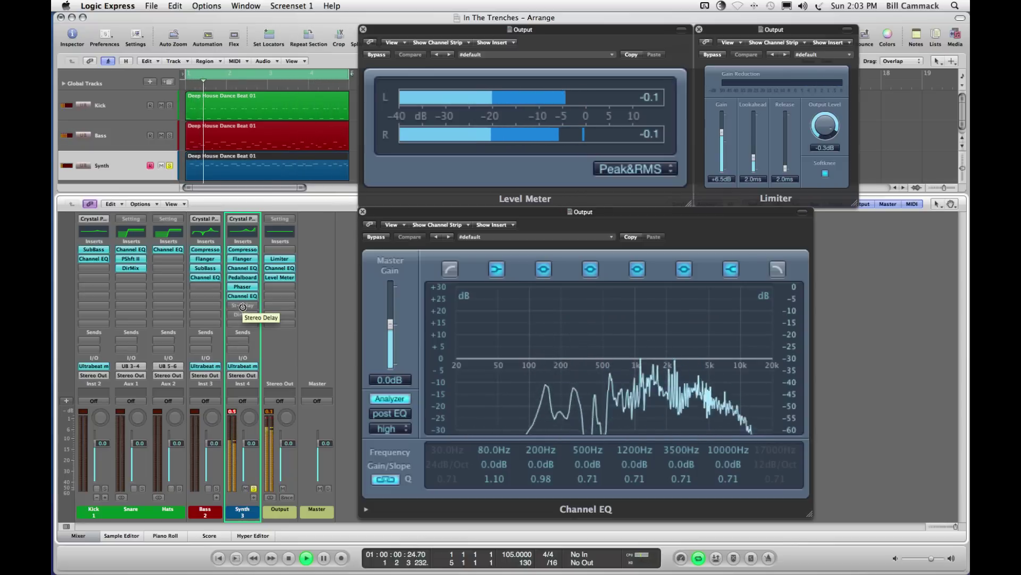
pyautogui.keyDown('alt'); pyautogui.click(242, 306); pyautogui.keyUp('alt')
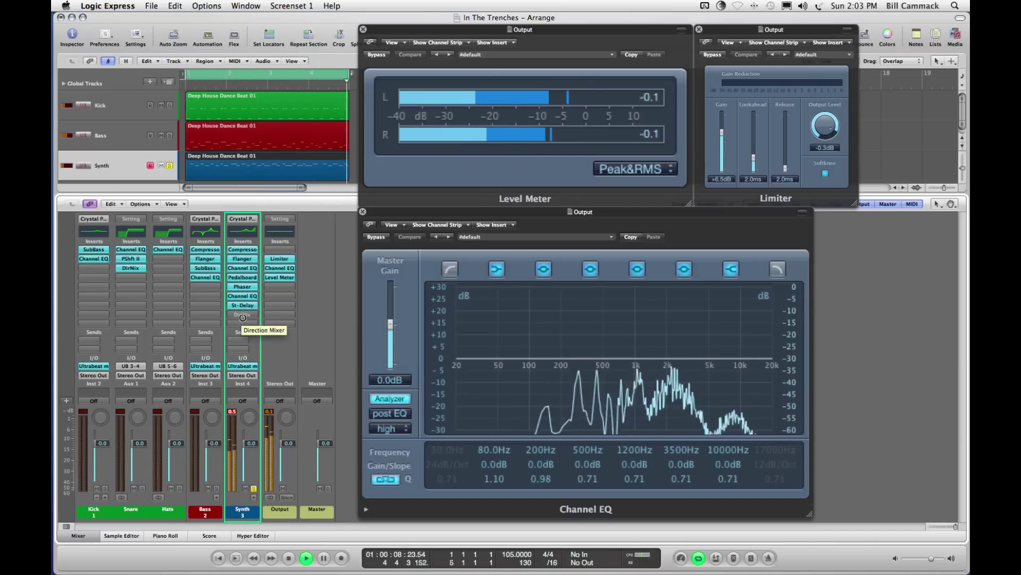
pyautogui.keyDown('alt'); pyautogui.click(243, 315); pyautogui.keyUp('alt')
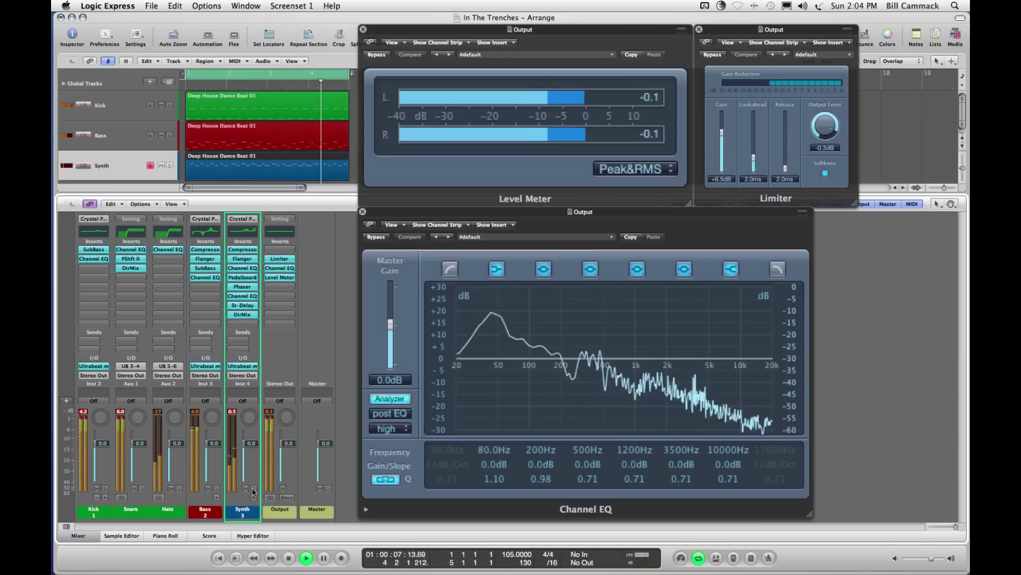
# Step: Stop playback, and play the full unsoloed beat two more times with every channel's effects active, stopping after each listen
pyautogui.press('space')
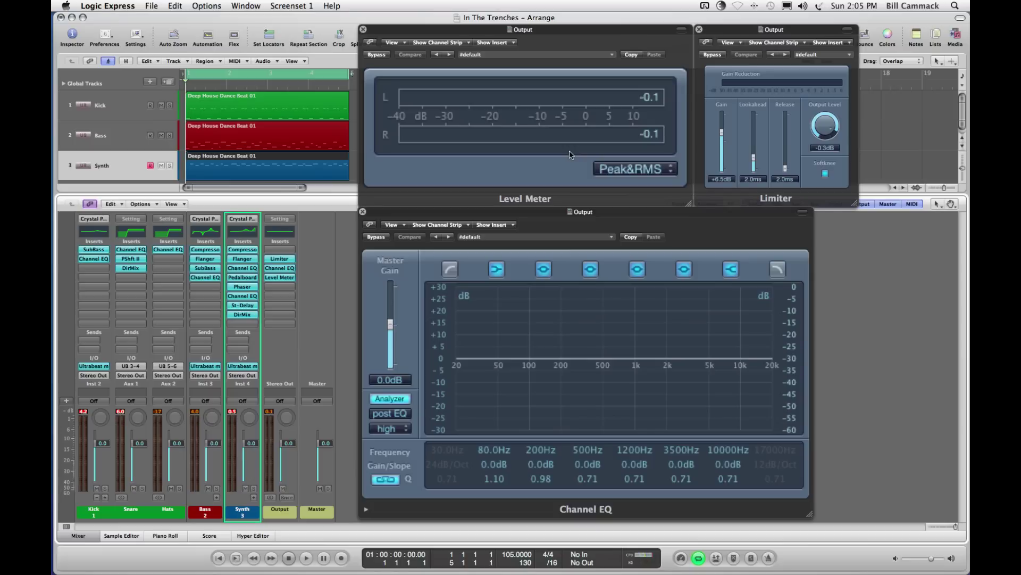
pyautogui.press('space')
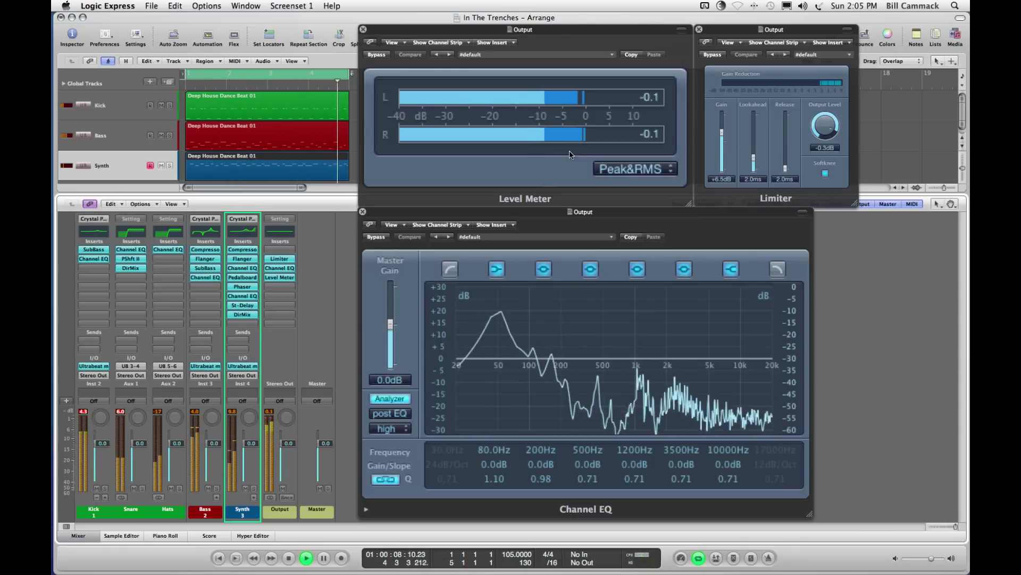
pyautogui.press('space')
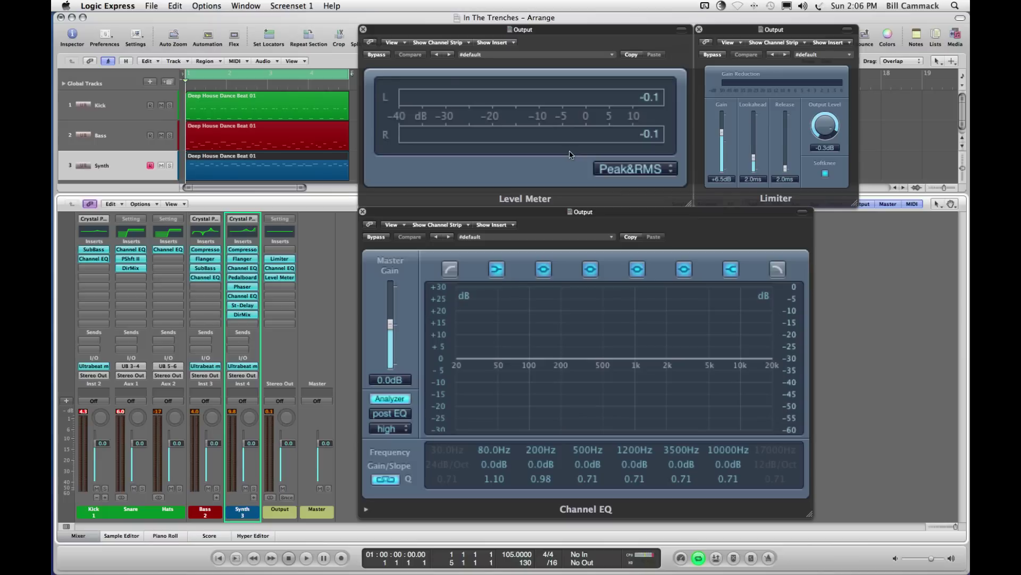
pyautogui.press('space')
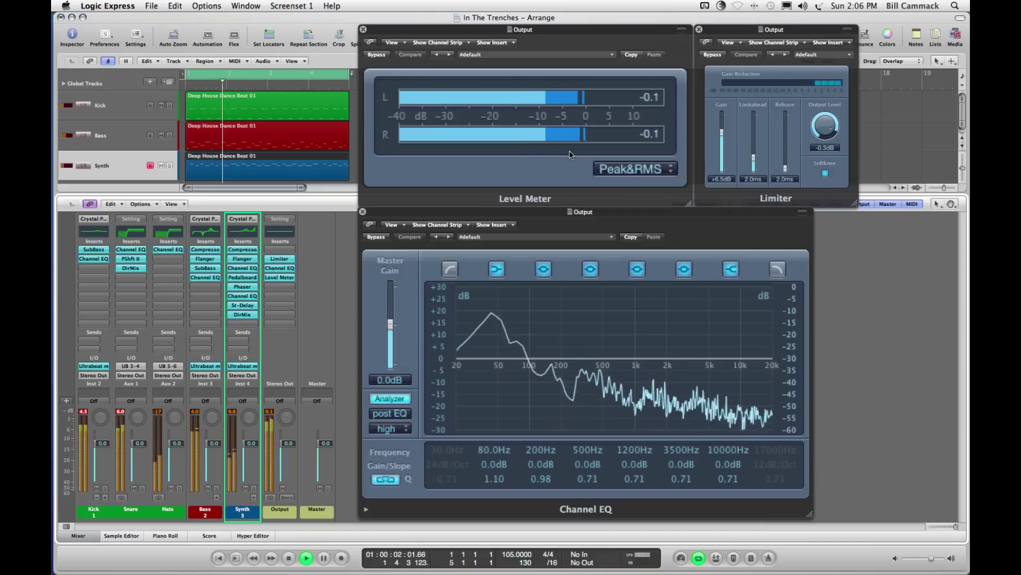
pyautogui.press('space')
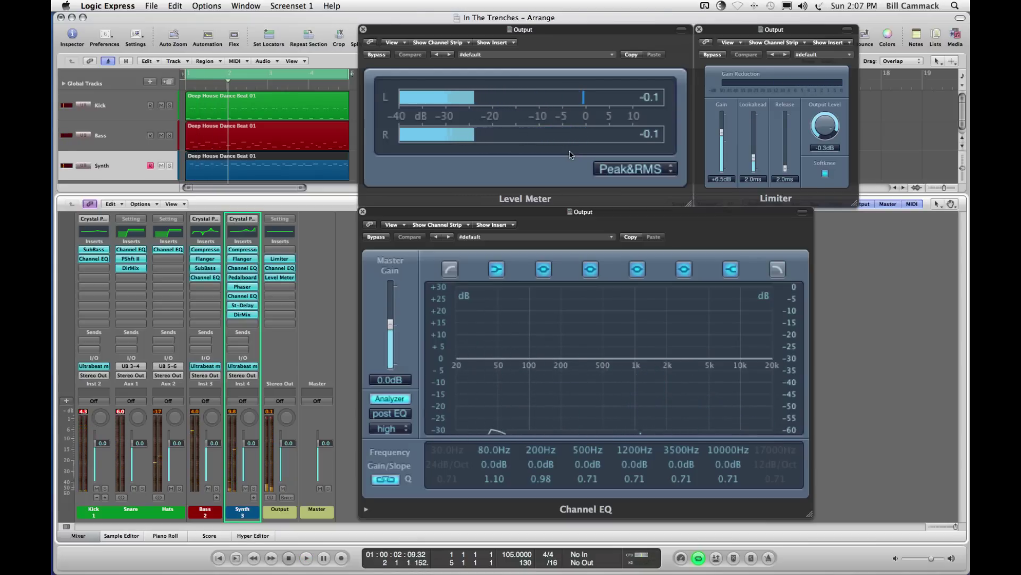